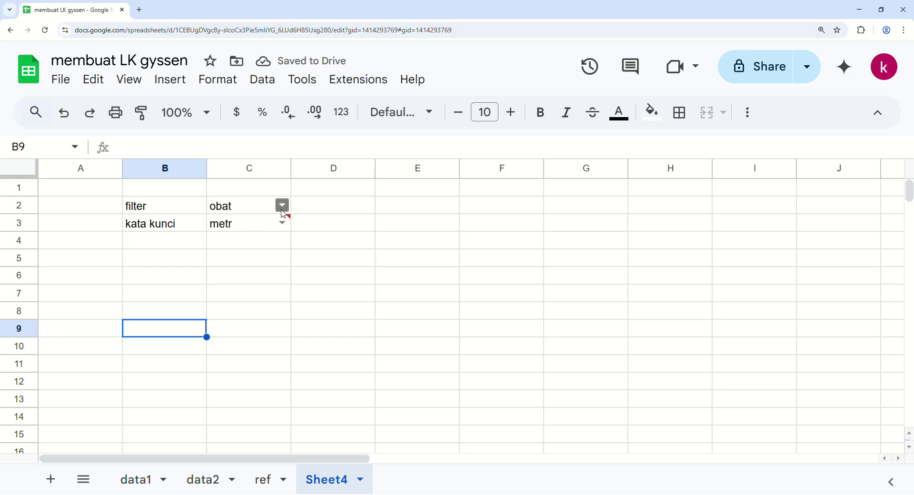
# Set the filter value in C2 of Sheet4 to diagnosis and check the kata kunci choices in C3
pyautogui.click(255, 232)
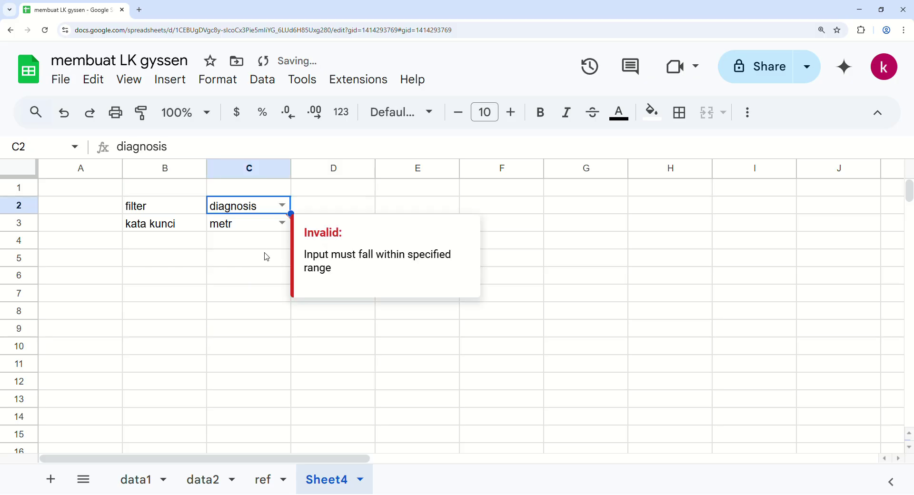
pyautogui.click(267, 282)
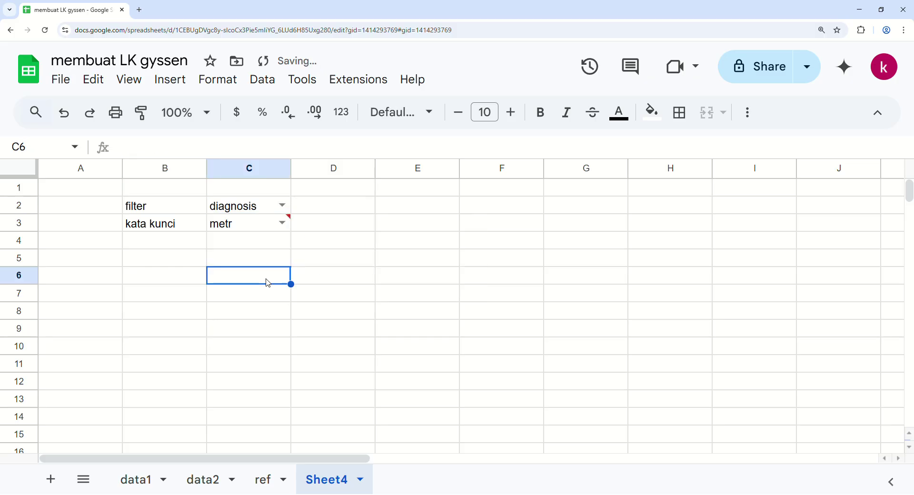
pyautogui.click(282, 222)
pyautogui.click(185, 334)
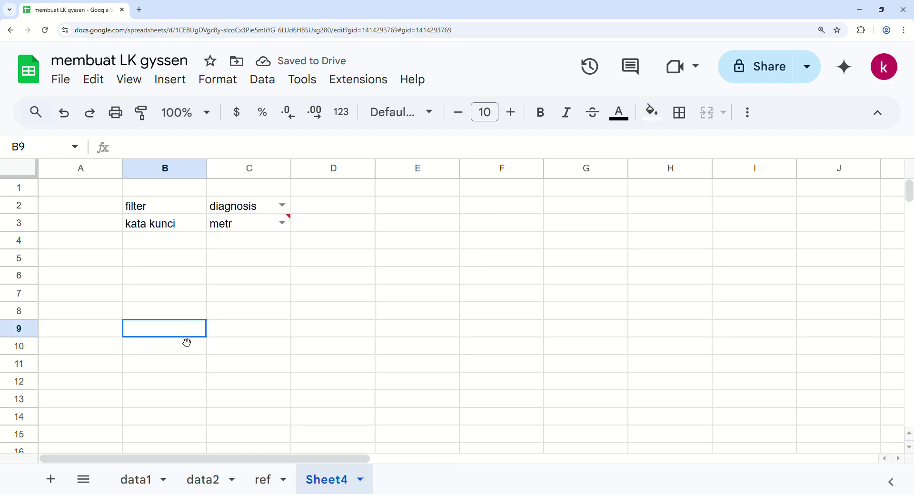
# Examine the formula behind the drug list in cell H1 of the ref sheet
pyautogui.click(269, 481)
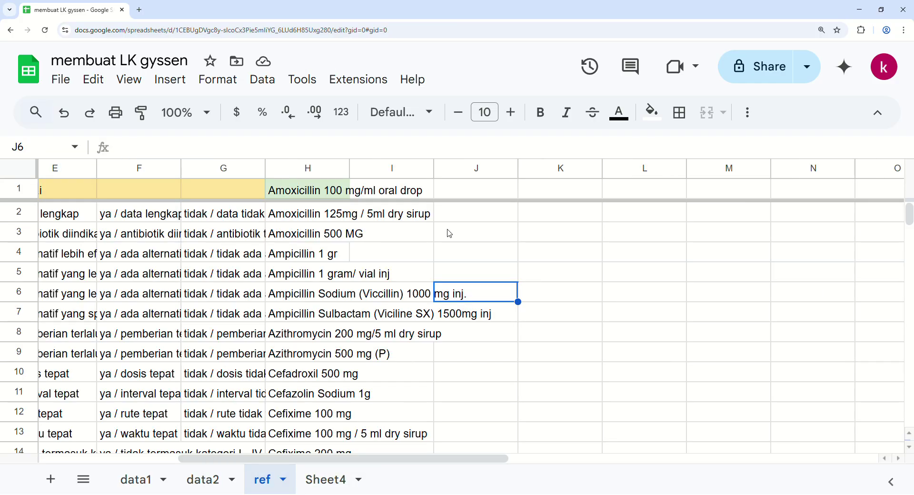
pyautogui.click(372, 190)
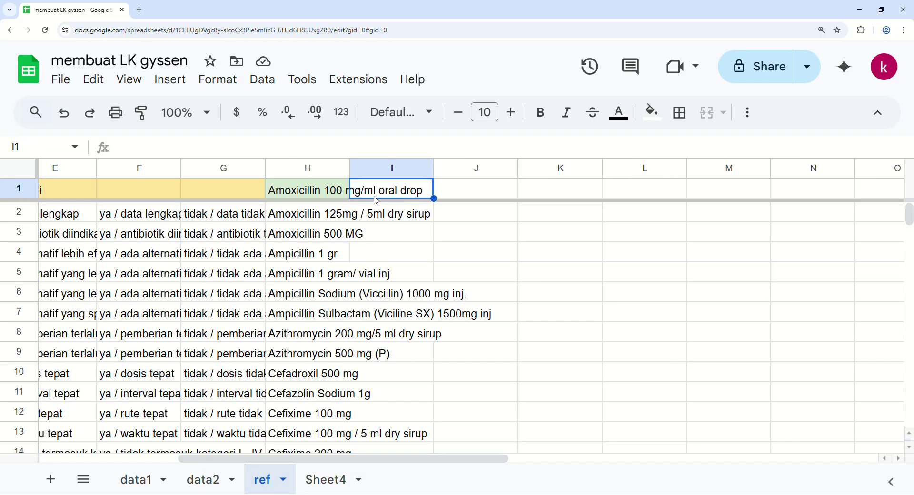
pyautogui.click(333, 194)
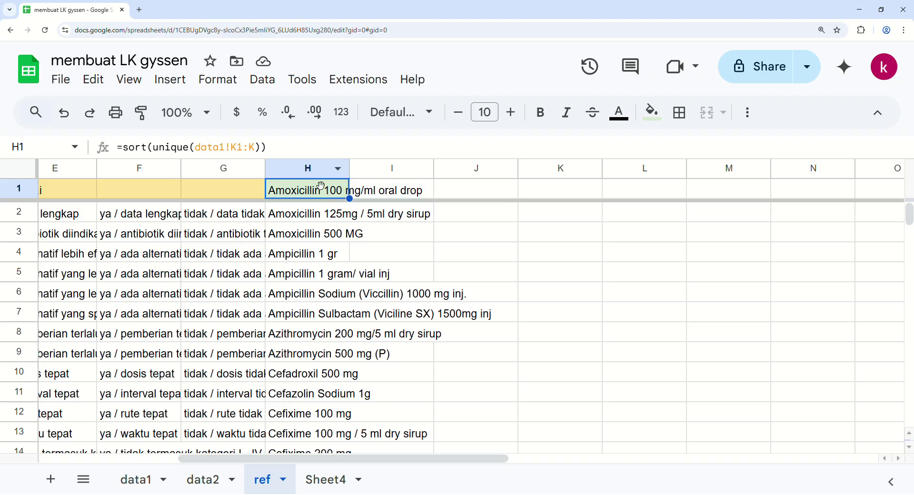
# Examine the diagnosis entries in the dx and dx icd columns of the data1 sheet
pyautogui.click(137, 481)
pyautogui.moveTo(370, 460); pyautogui.dragTo(730, 466)
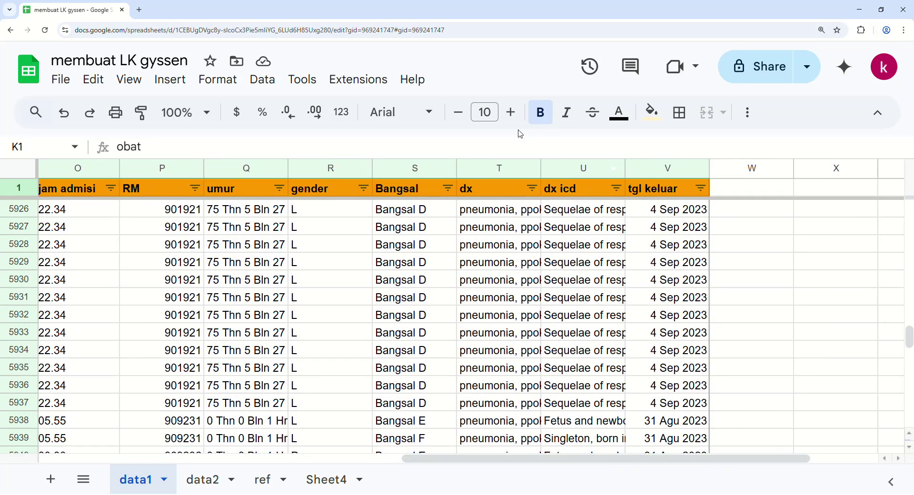
pyautogui.click(511, 173)
pyautogui.click(587, 169)
pyautogui.scroll(3, 581, 220)
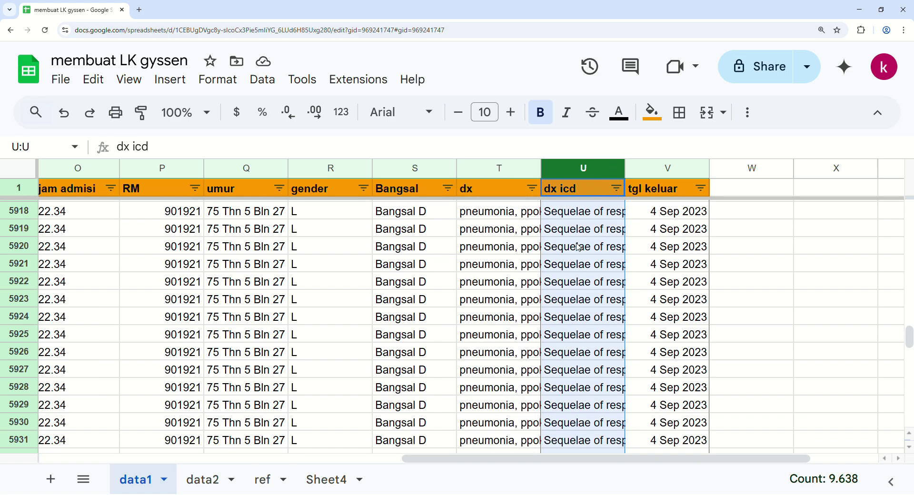
pyautogui.scroll(5, 578, 267)
pyautogui.scroll(-15, 577, 281)
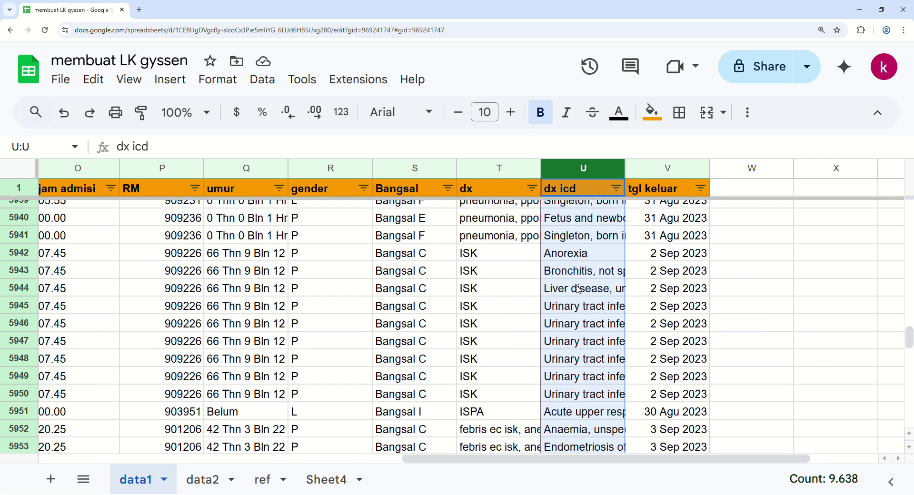
pyautogui.scroll(-9, 577, 297)
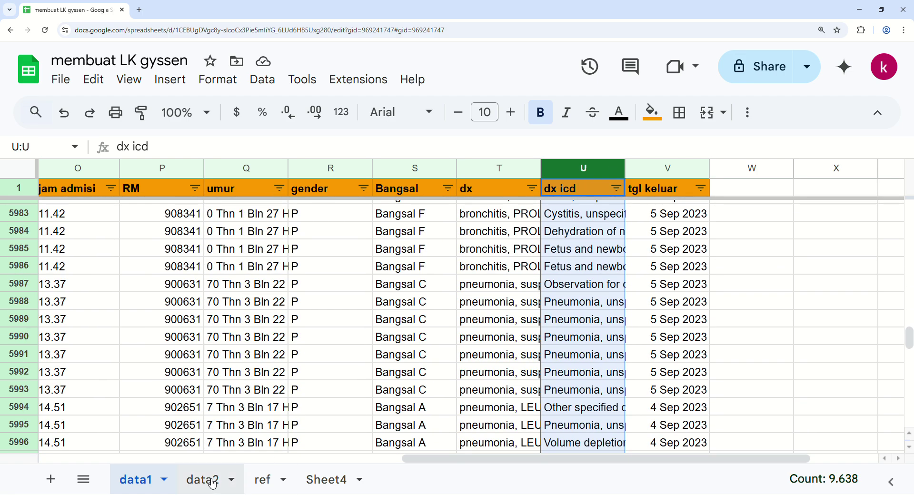
pyautogui.click(262, 480)
pyautogui.click(392, 198)
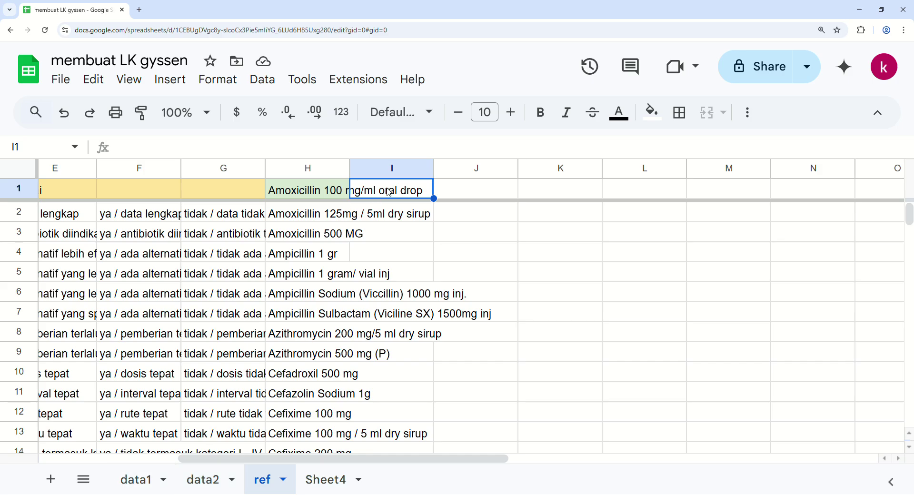
pyautogui.click(203, 481)
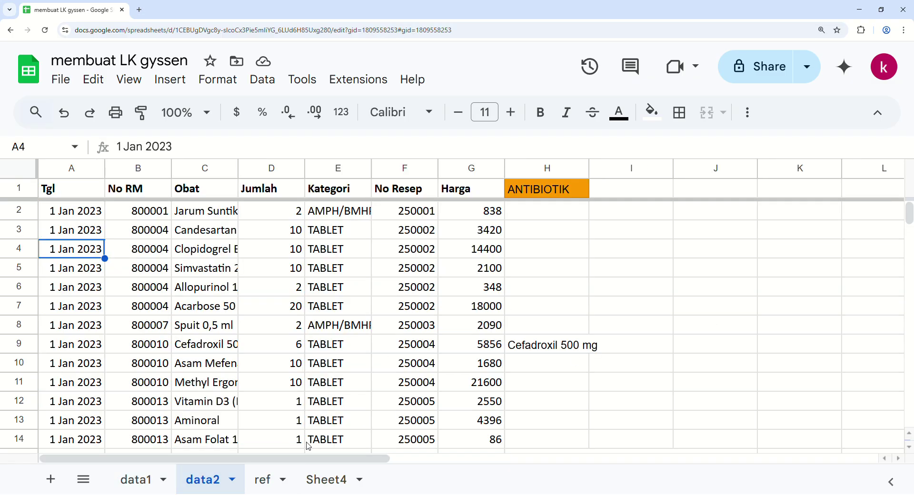
pyautogui.click(162, 474)
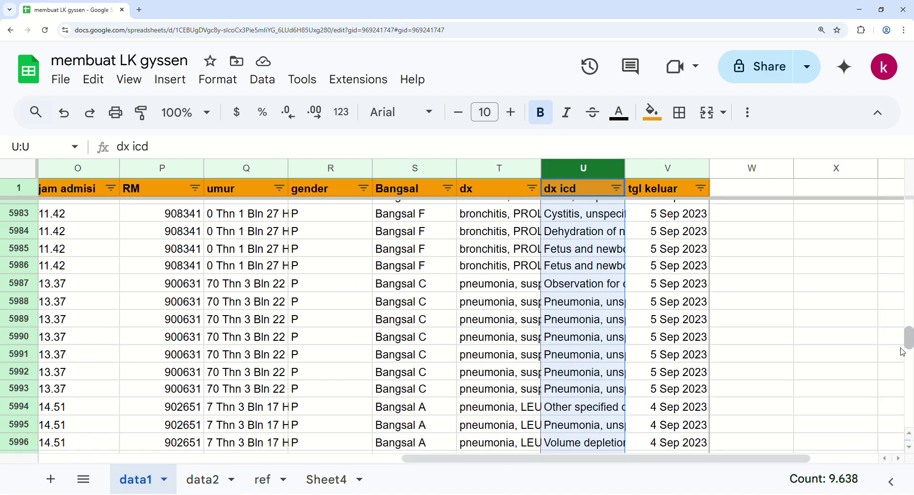
pyautogui.moveTo(908, 337)
pyautogui.mouseDown()
pyautogui.moveTo(910, 467)
pyautogui.moveTo(909, 336)
pyautogui.mouseUp()
pyautogui.click(263, 479)
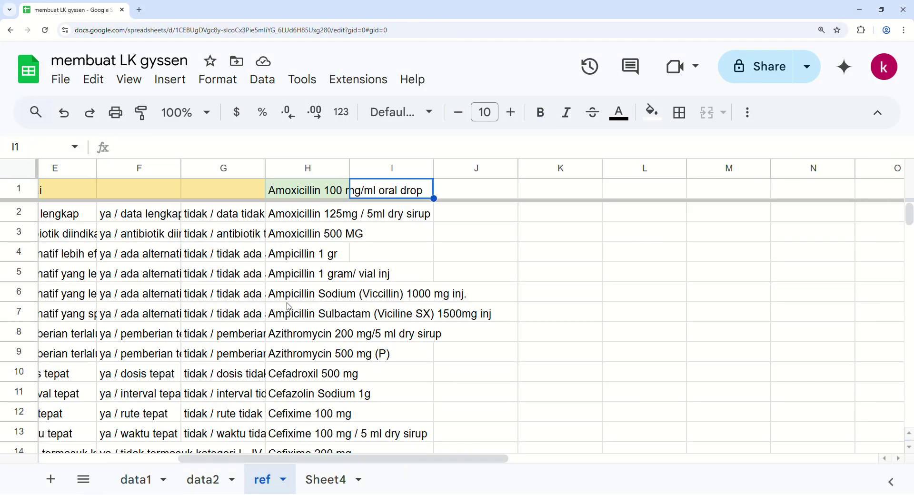
pyautogui.click(384, 188)
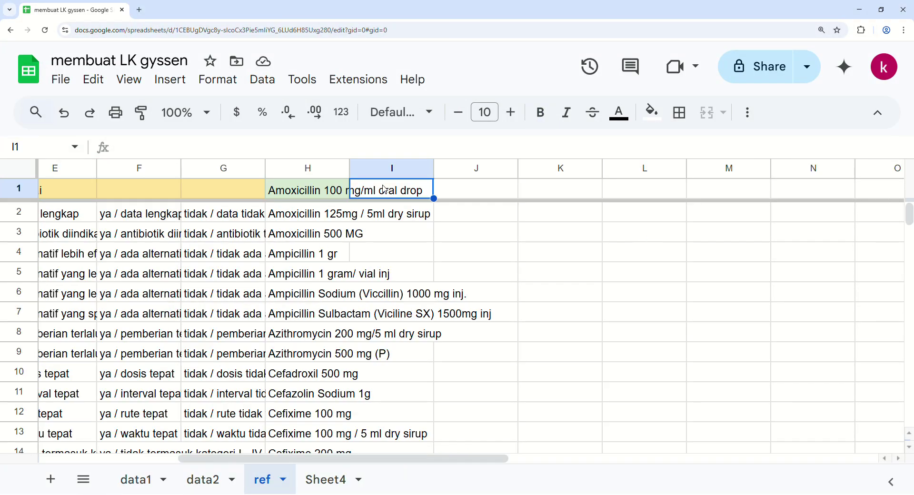
pyautogui.write('=')
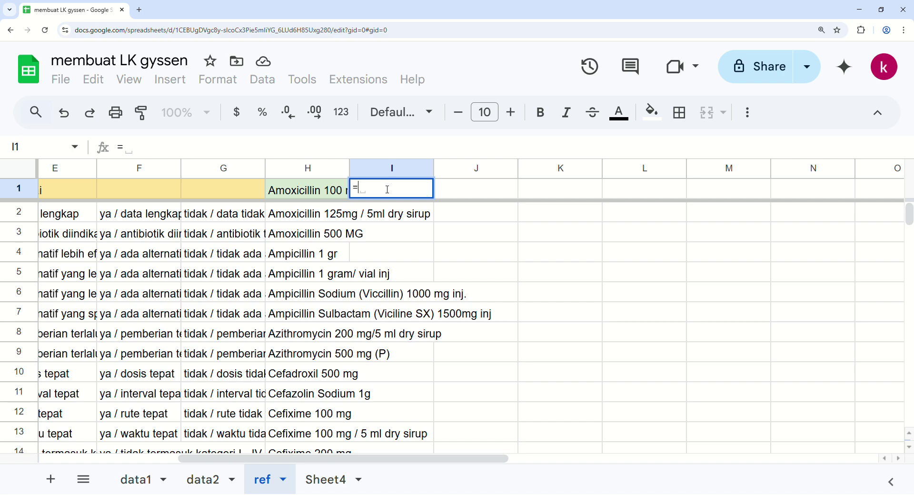
pyautogui.press('Escape')
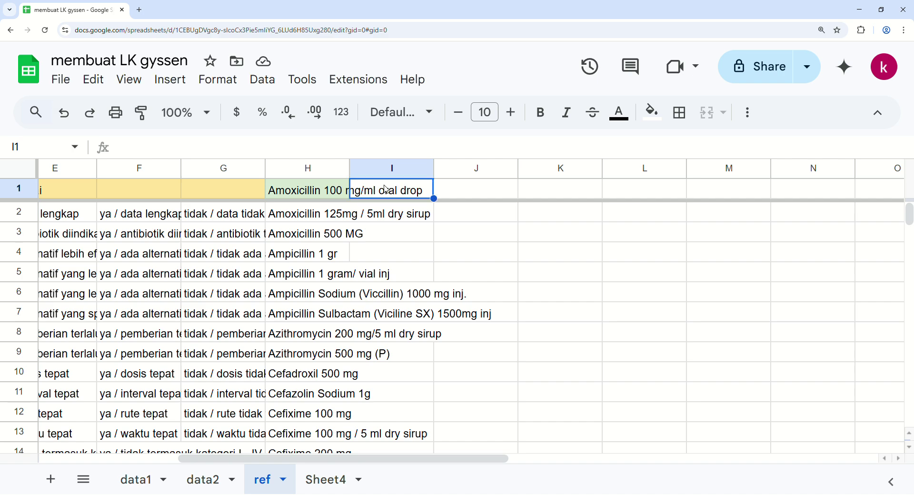
# Copy the formula text =sort(unique(data1!K1:K)) from H1 into cell I1 of the ref sheet
pyautogui.click(290, 193)
pyautogui.click(274, 151)
pyautogui.hotkey('ctrl', 'a')
pyautogui.hotkey('ctrl', 'c')
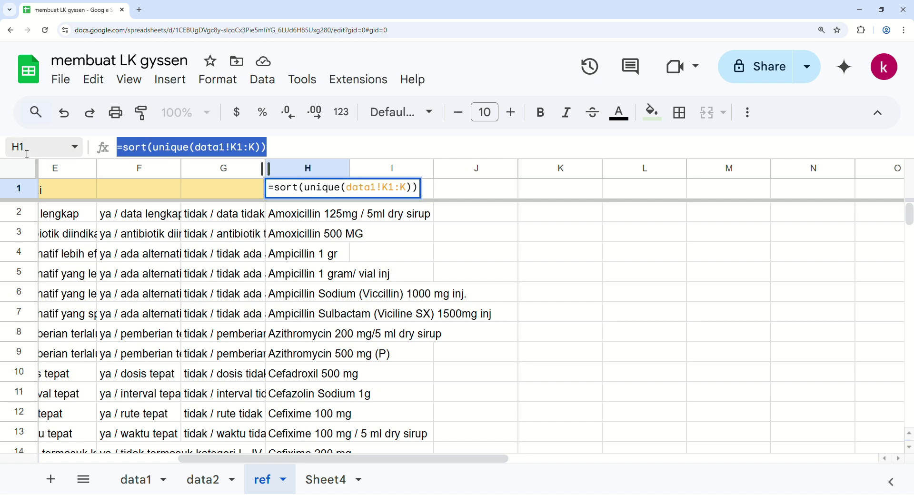
pyautogui.press('Escape')
pyautogui.click(404, 195)
pyautogui.click(361, 152)
pyautogui.hotkey('ctrl', 'v')
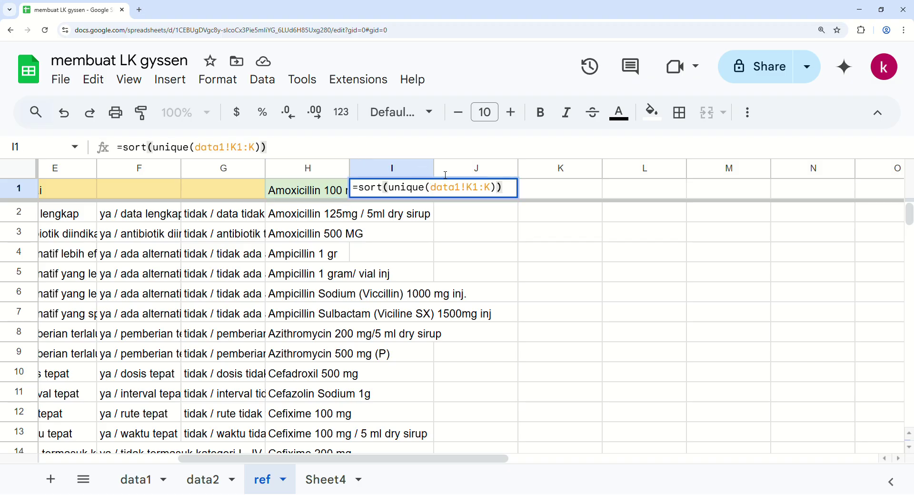
pyautogui.press('Return')
pyautogui.click(404, 195)
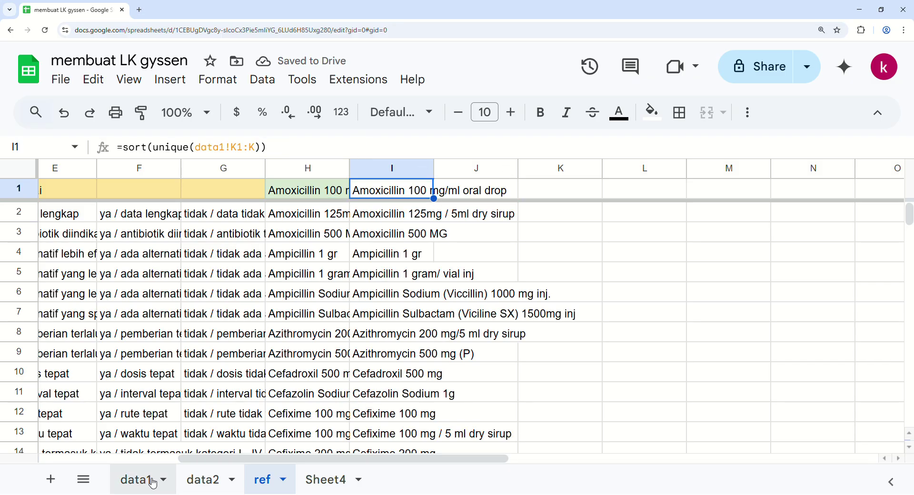
# Change the range in the I1 formula of the ref sheet to the dx column, giving =sort(unique(data1!T1:T))
pyautogui.click(153, 483)
pyautogui.press('Left')
pyautogui.press('Right')
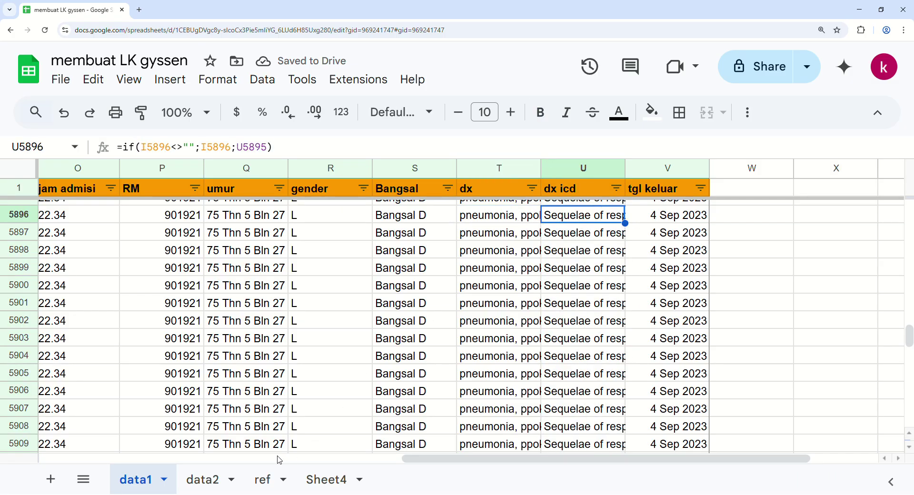
pyautogui.click(263, 480)
pyautogui.click(238, 149)
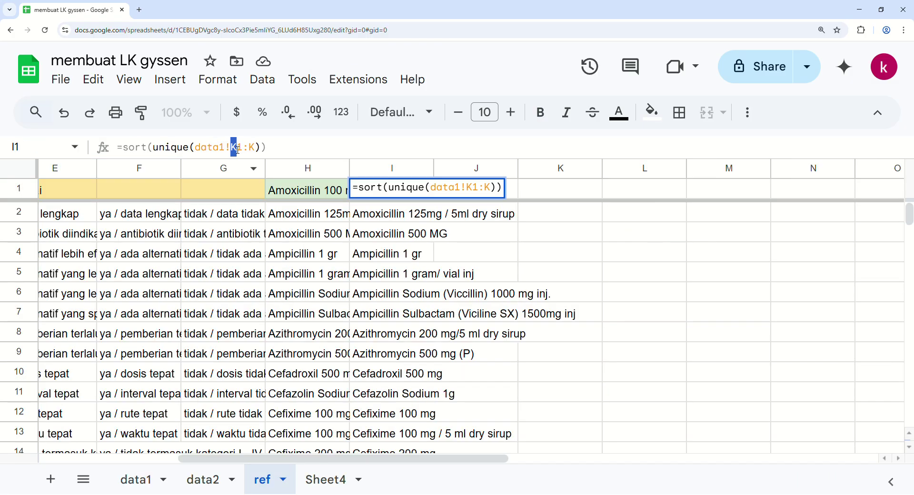
pyautogui.moveTo(238, 149); pyautogui.dragTo(234, 148)
pyautogui.write('T')
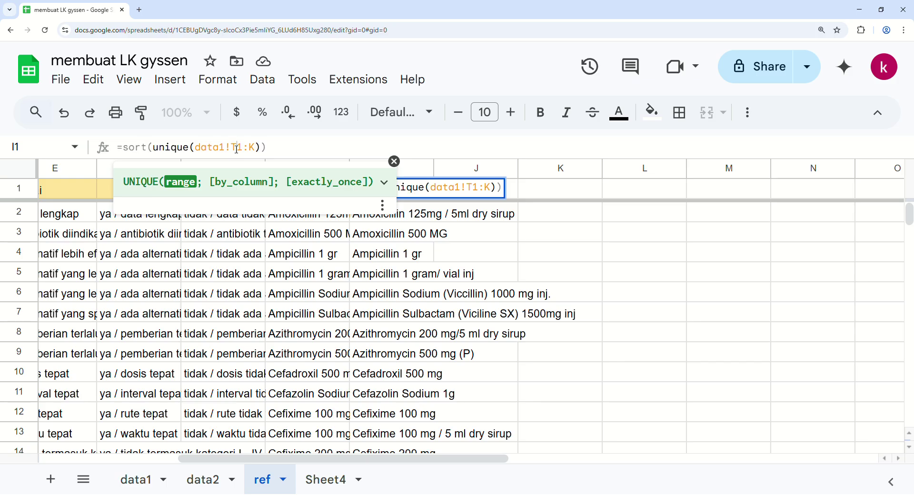
pyautogui.moveTo(261, 154); pyautogui.dragTo(253, 153)
pyautogui.write('T')
pyautogui.press('Return')
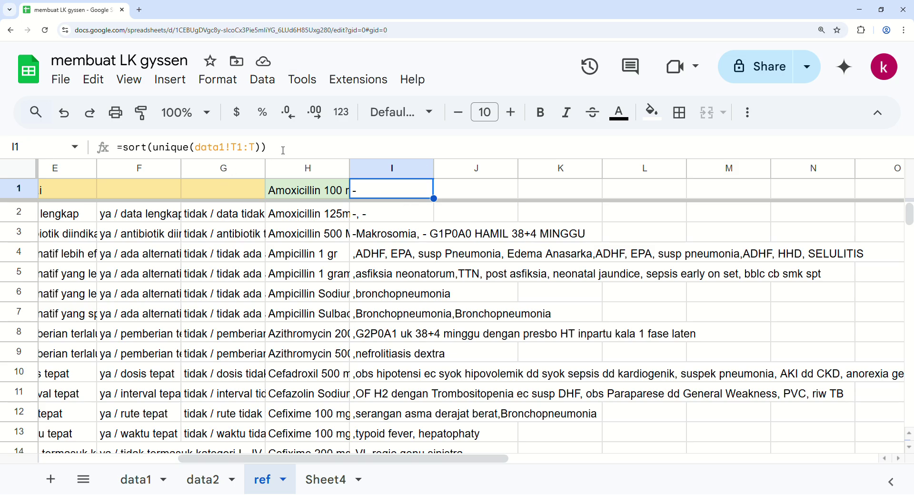
# Append a semicolon and a copy of sort(unique(data1!T1:T)) to the formula in I1
pyautogui.moveTo(284, 150); pyautogui.dragTo(130, 158)
pyautogui.hotkey('ctrl', 'c')
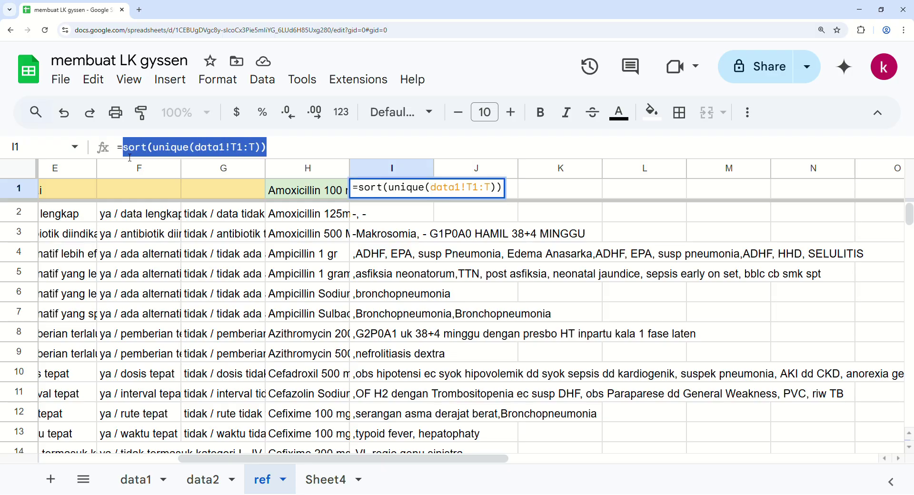
pyautogui.click(287, 150)
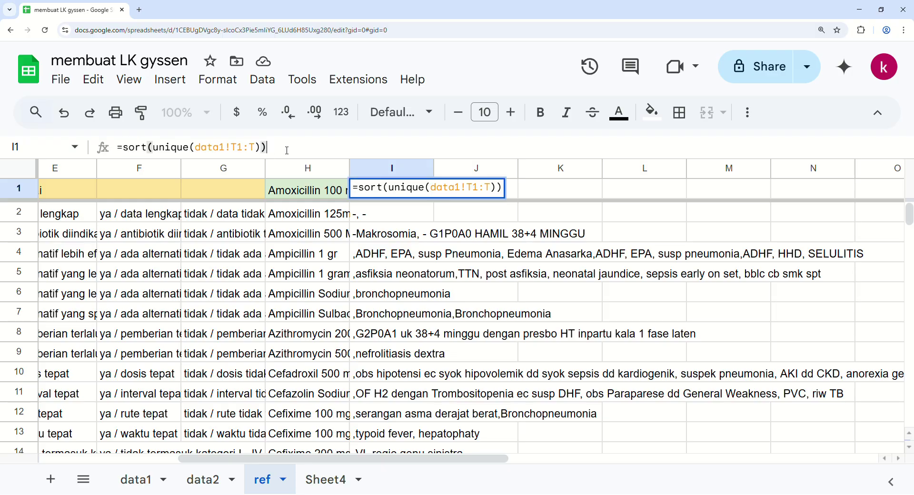
pyautogui.write(';')
pyautogui.hotkey('ctrl', 'v')
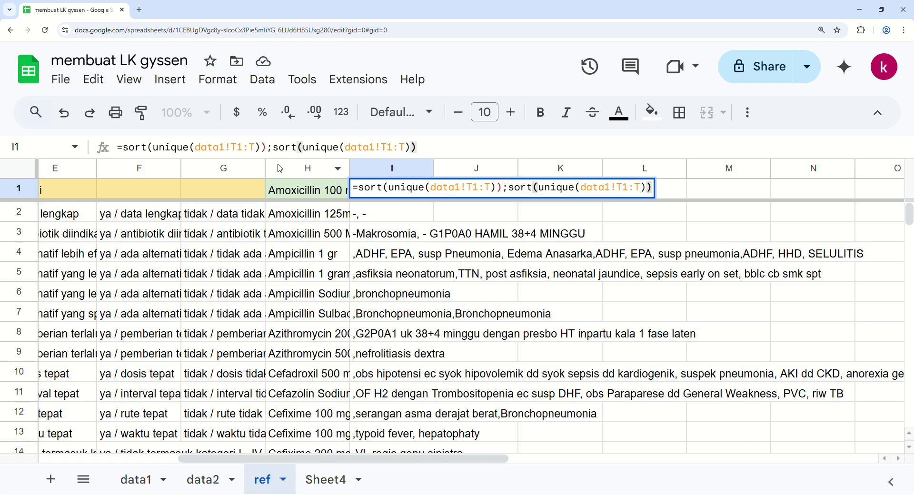
# Change the range in the second unique function of the I1 formula to data1!U1:U
pyautogui.moveTo(387, 150); pyautogui.dragTo(381, 152)
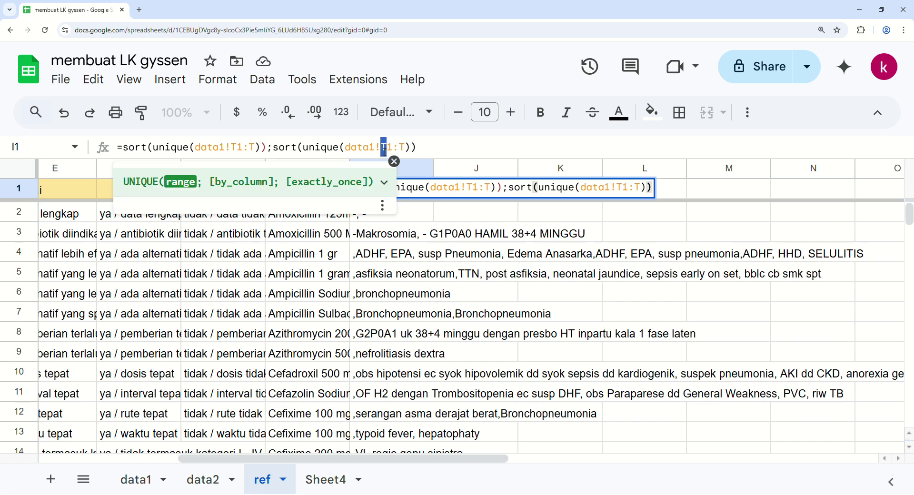
pyautogui.write('U')
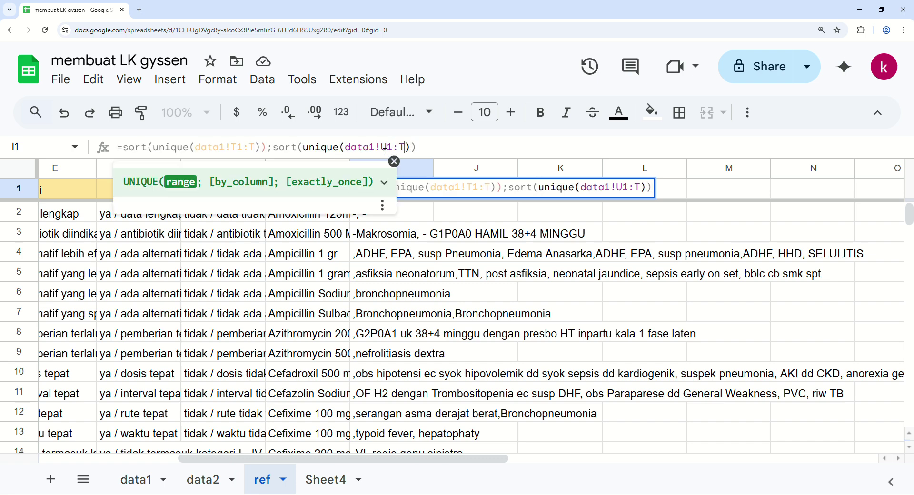
pyautogui.press('Right')
pyautogui.press('Right')
pyautogui.press('Right')
pyautogui.press('BackSpace')
pyautogui.write('U')
# Remove the second sort function and the extra closing parenthesis from the I1 formula, giving =sort(unique(data1!T1:T);unique(data1!U1:U))
pyautogui.click(298, 149)
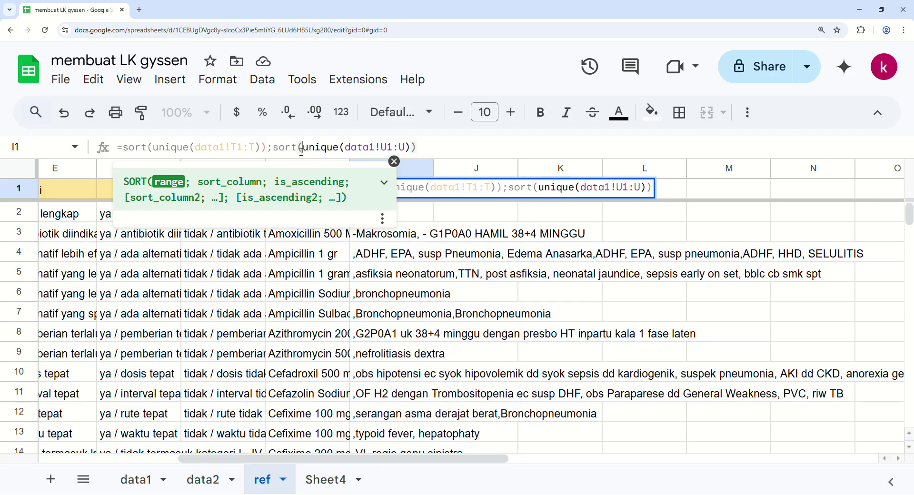
pyautogui.moveTo(303, 149); pyautogui.dragTo(278, 151)
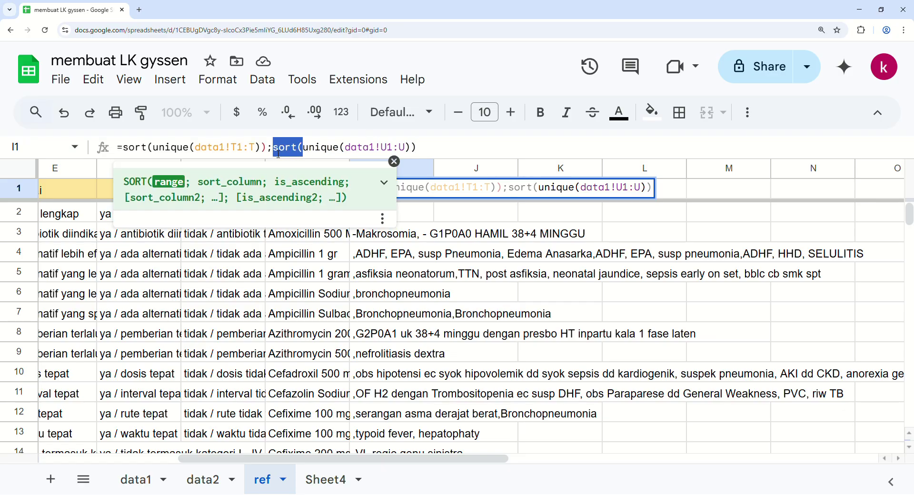
pyautogui.press('BackSpace')
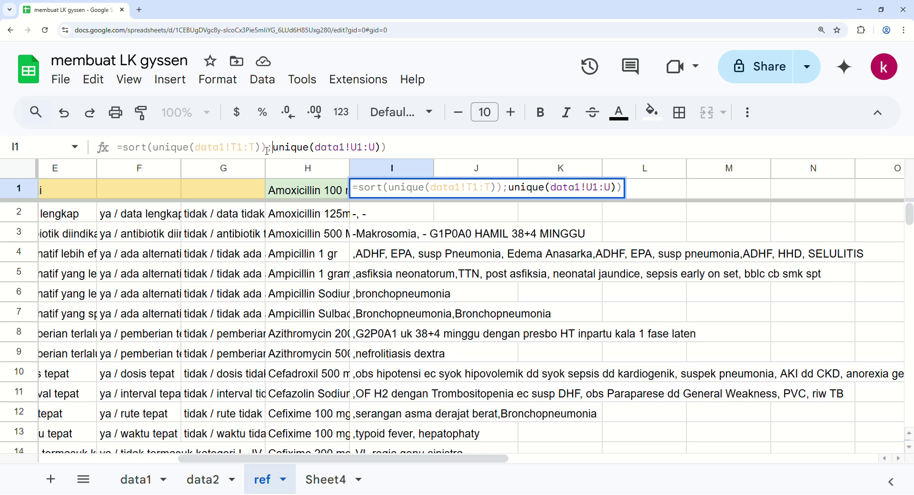
pyautogui.press('BackSpace')
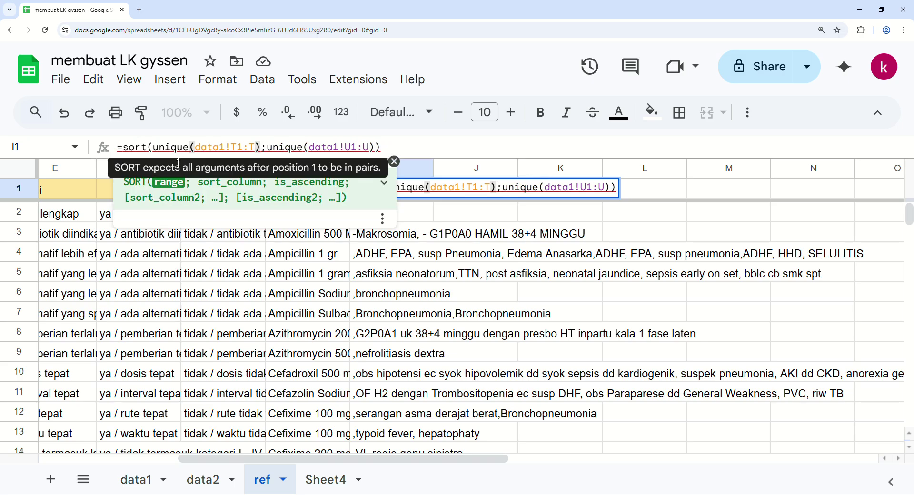
# Enclose both unique functions in curly braces and apply the I1 formula as =sort({unique(data1!T1:T);unique(data1!U1:U)})
pyautogui.click(387, 152)
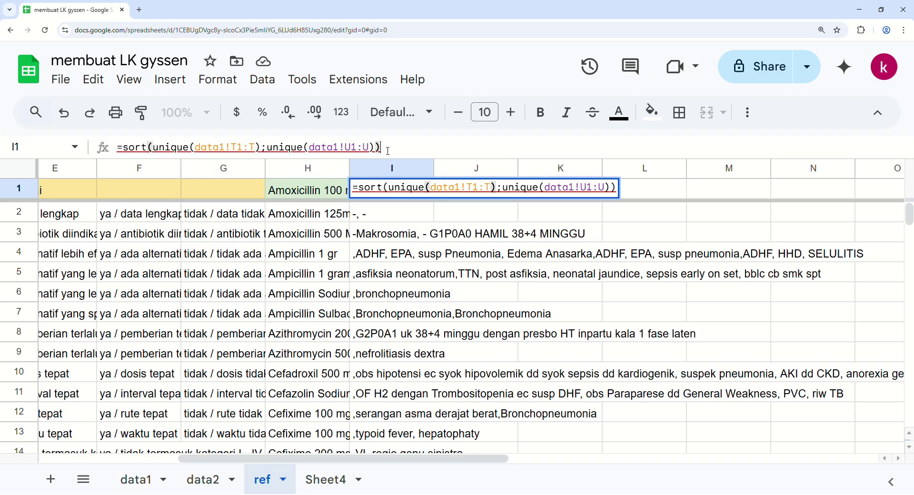
pyautogui.press('Left')
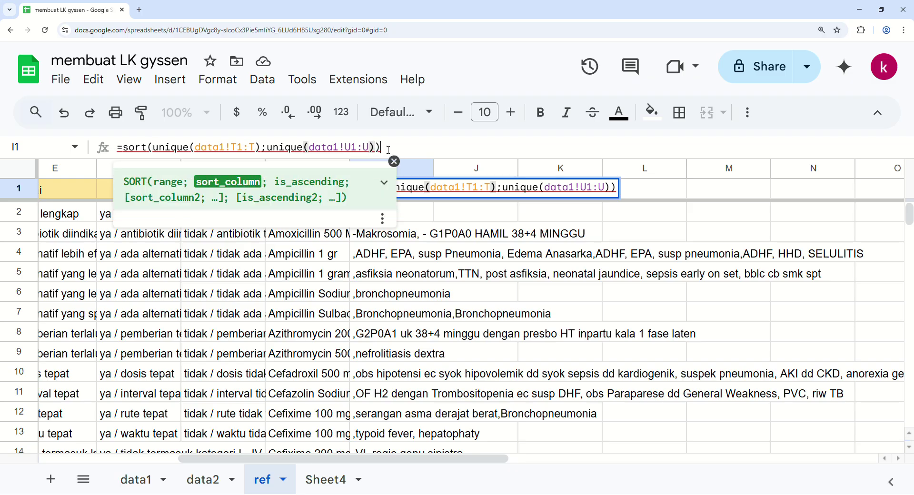
pyautogui.press('Right')
pyautogui.press('Left')
pyautogui.write('}')
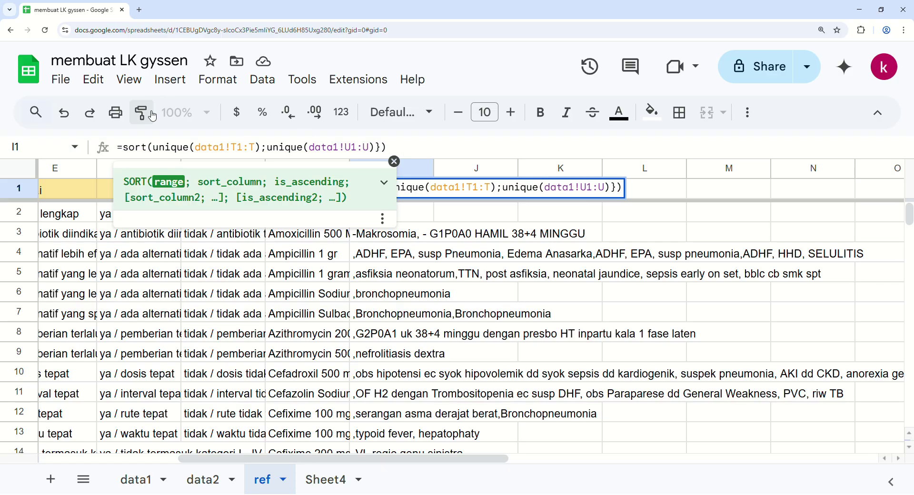
pyautogui.click(157, 149)
pyautogui.write('{')
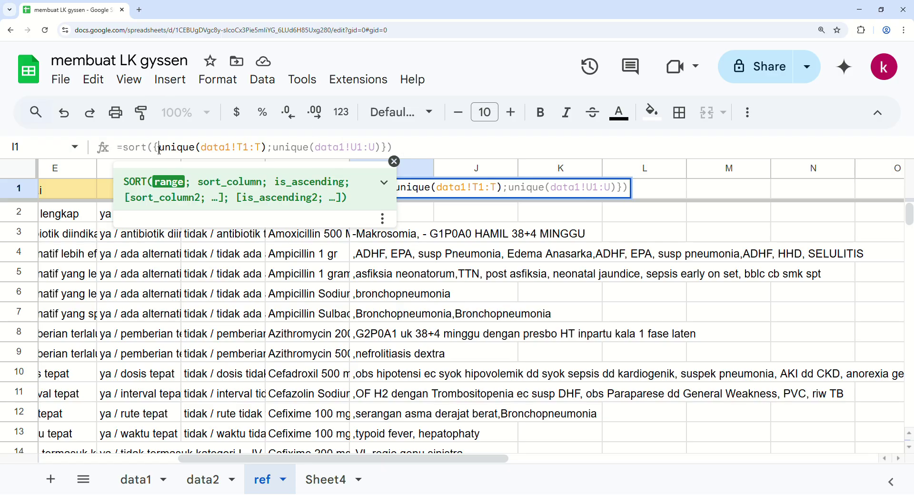
pyautogui.press('Return')
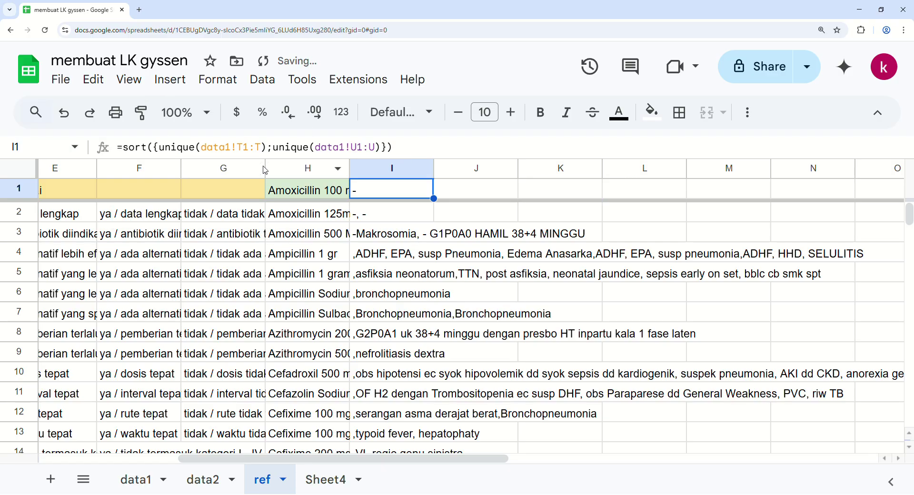
# Examine the combined diagnosis list in column I of the ref sheet from its first entry to its last
pyautogui.scroll(-6, 388, 276)
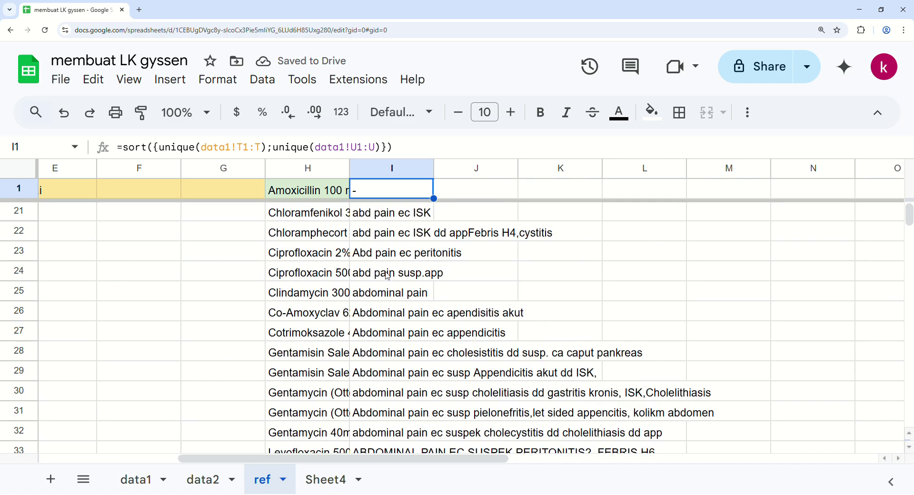
pyautogui.scroll(-7, 388, 276)
pyautogui.scroll(15, 391, 322)
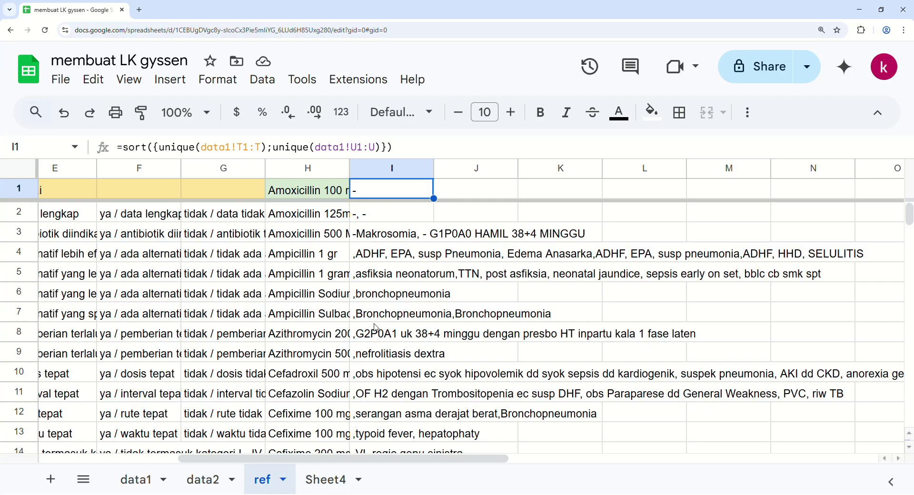
pyautogui.hotkey('ctrl', 'Down')
pyautogui.press('Down')
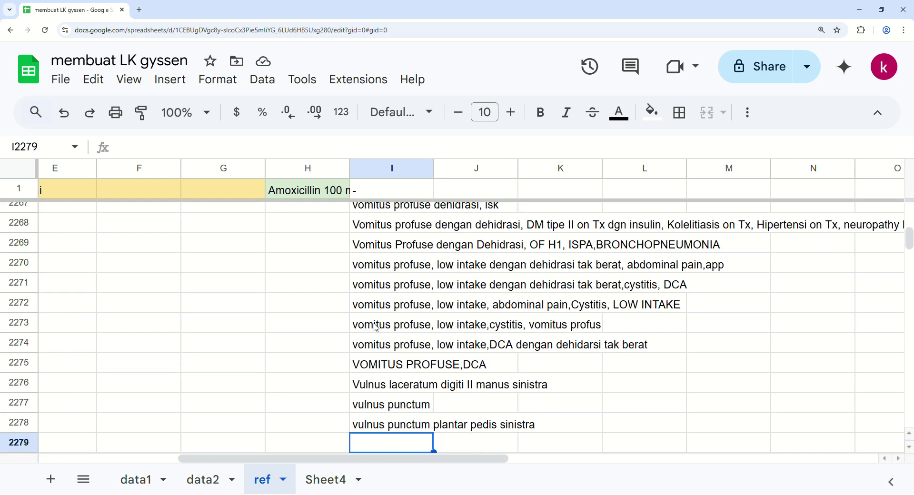
pyautogui.hotkey('ctrl', 'Down')
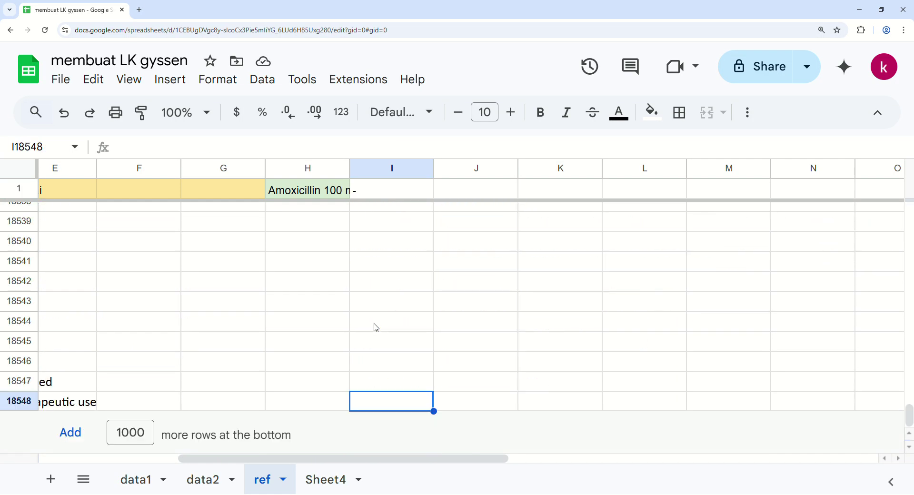
pyautogui.hotkey('ctrl', 'Up')
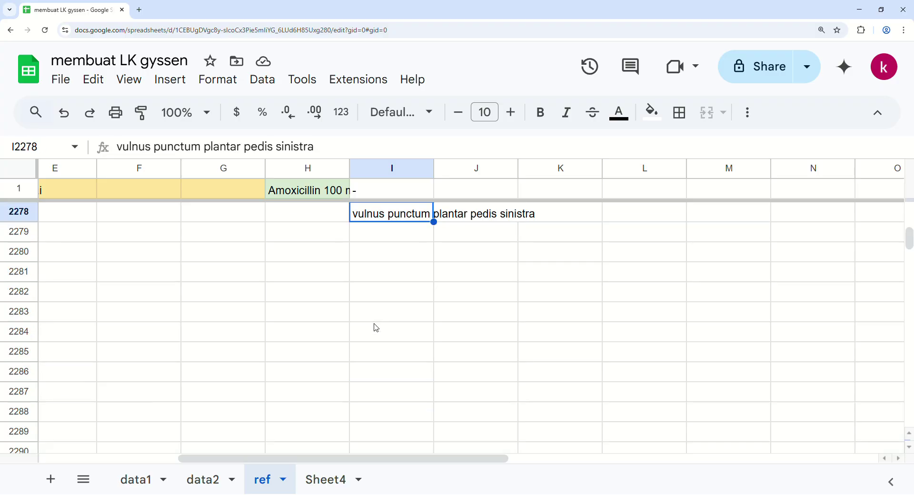
pyautogui.press('Up')
pyautogui.hotkey('ctrl', 'Up')
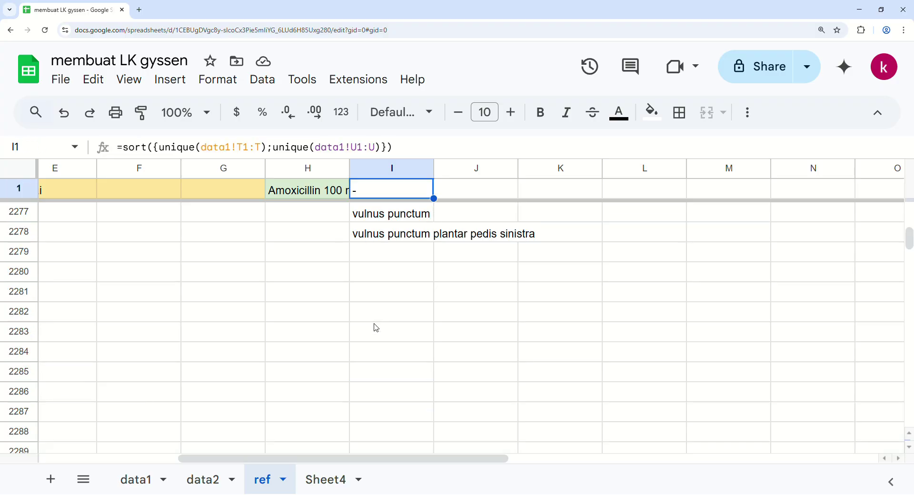
pyautogui.press('Down')
pyautogui.press('Down')
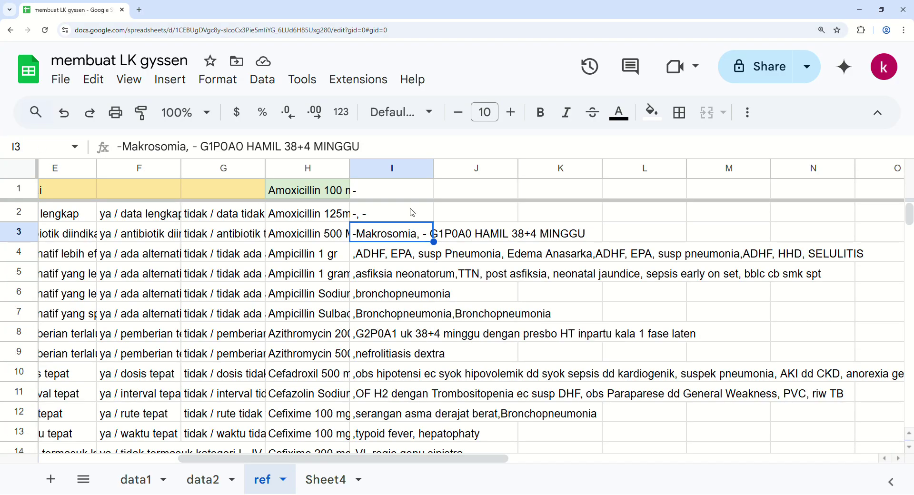
pyautogui.click(412, 213)
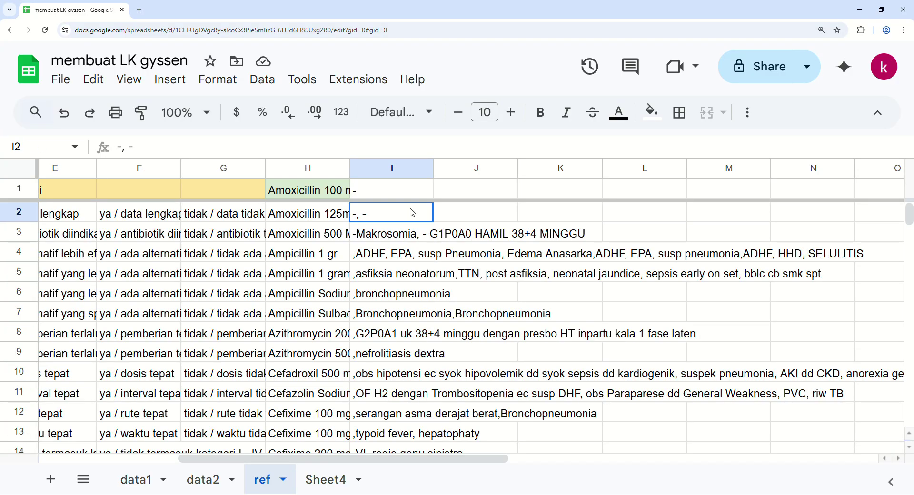
pyautogui.click(386, 317)
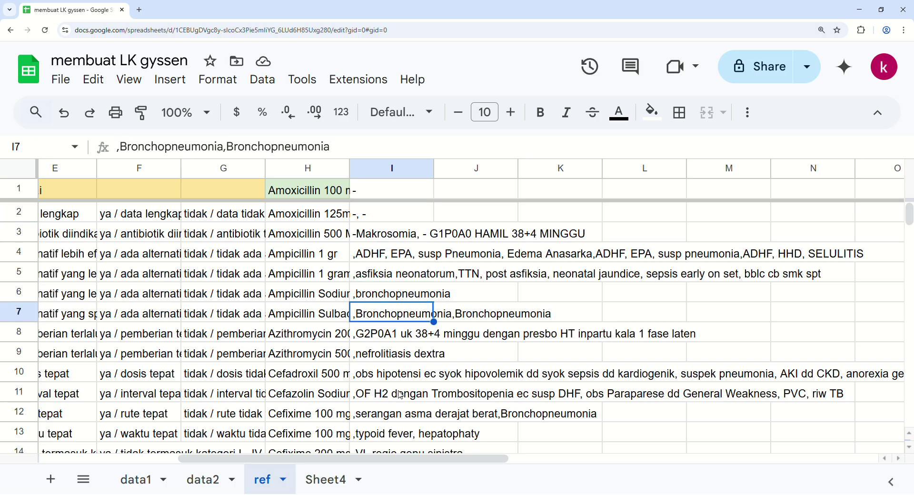
pyautogui.scroll(-3, 385, 317)
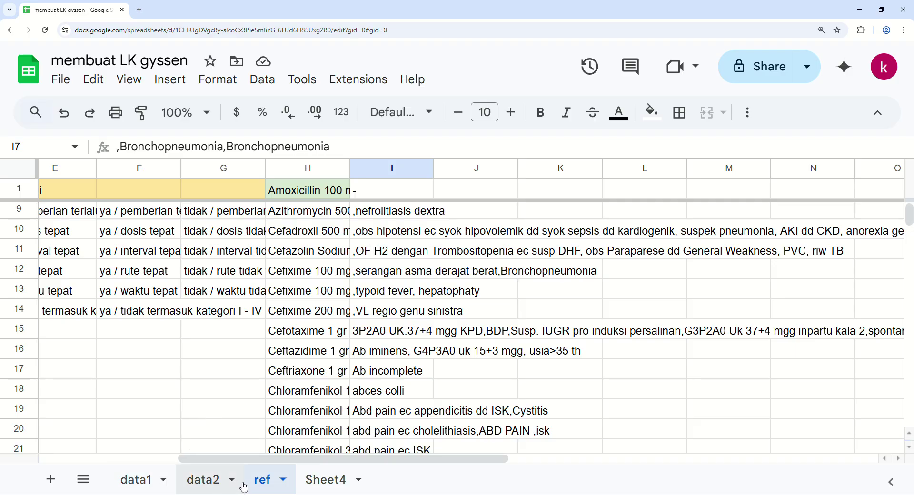
pyautogui.scroll(3, 346, 309)
# Review the list formulas in I1 and H1 of the ref sheet and the filter choice in C2 of Sheet4
pyautogui.click(391, 191)
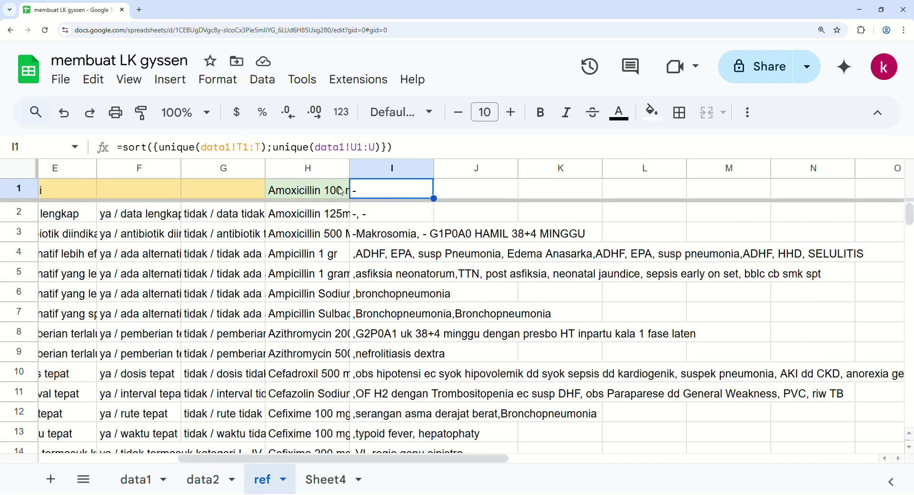
pyautogui.click(317, 194)
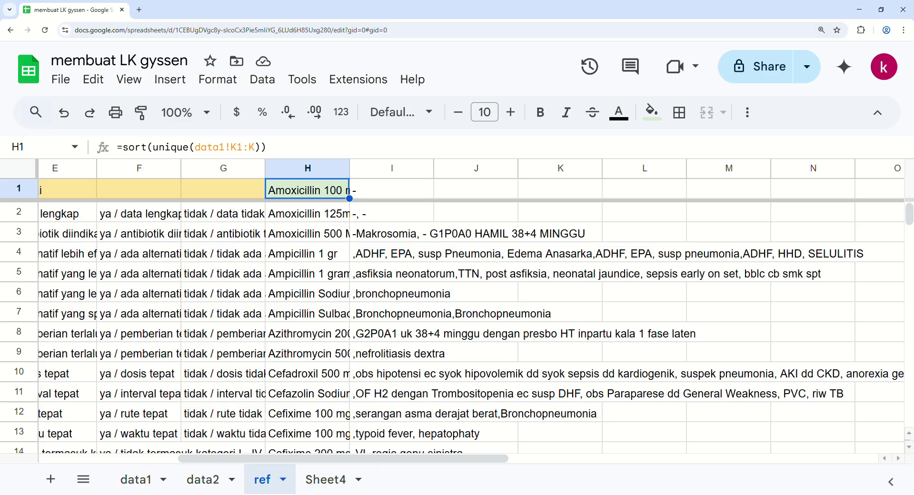
pyautogui.click(335, 481)
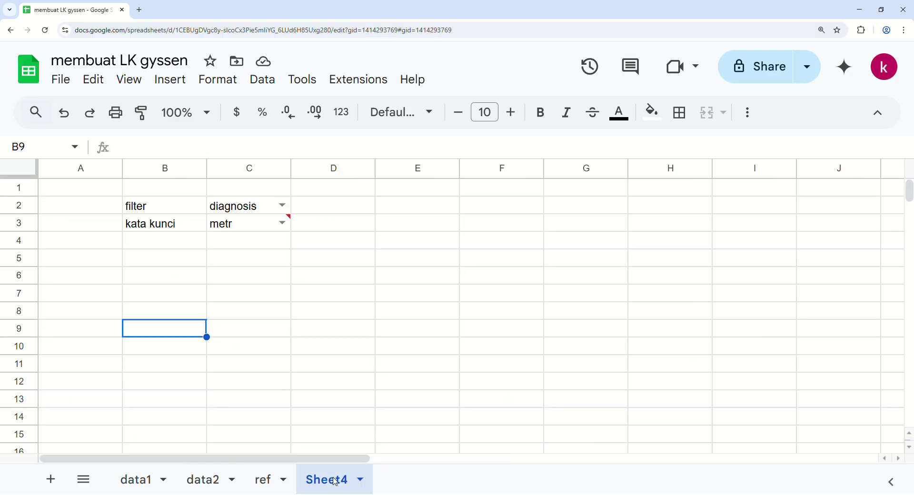
pyautogui.click(252, 206)
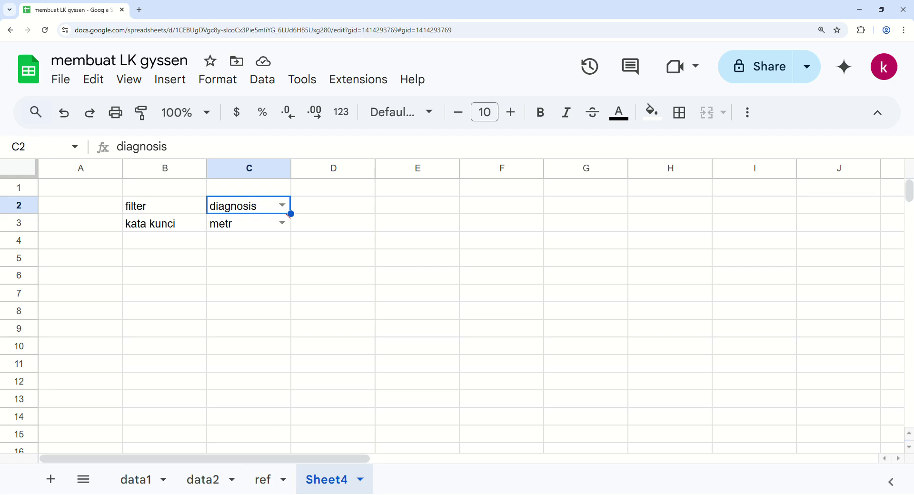
pyautogui.click(269, 481)
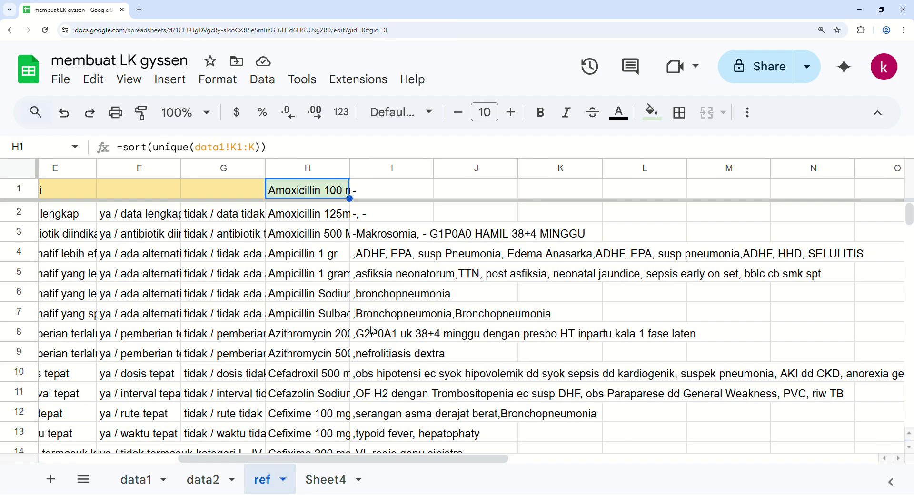
pyautogui.click(403, 191)
pyautogui.click(400, 169)
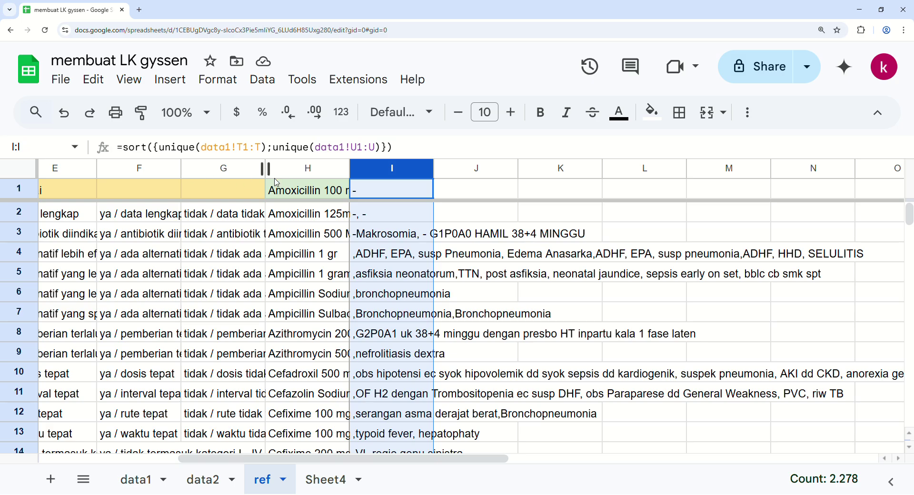
# Wrap the H1 formula on the ref sheet in an IF function, giving =if(sort(unique(data1!K1:K)))
pyautogui.click(316, 191)
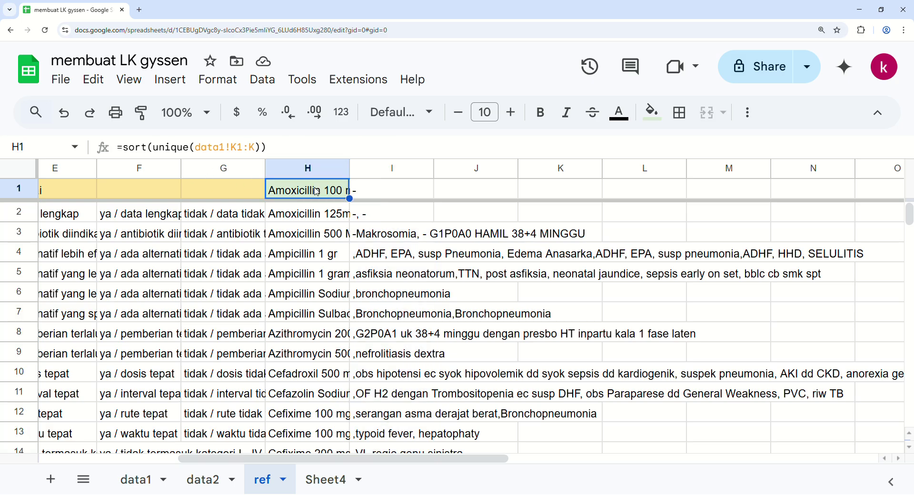
pyautogui.click(126, 148)
pyautogui.write('if(')
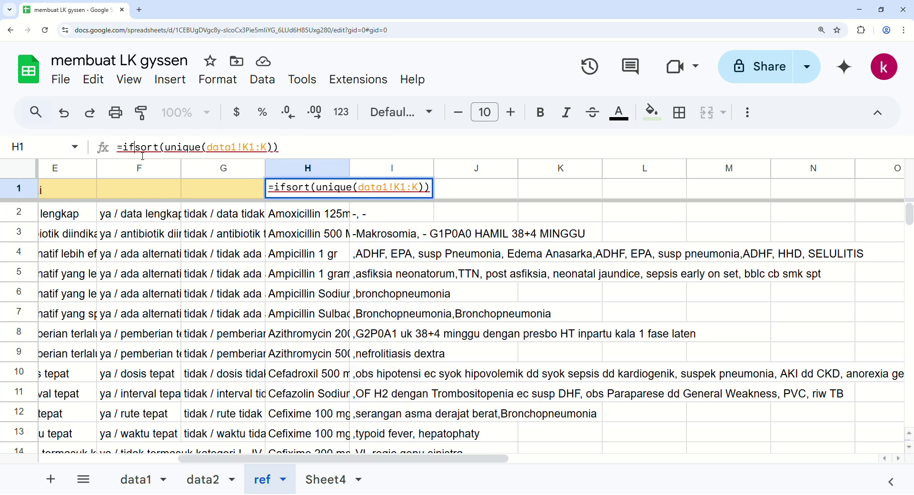
pyautogui.click(336, 479)
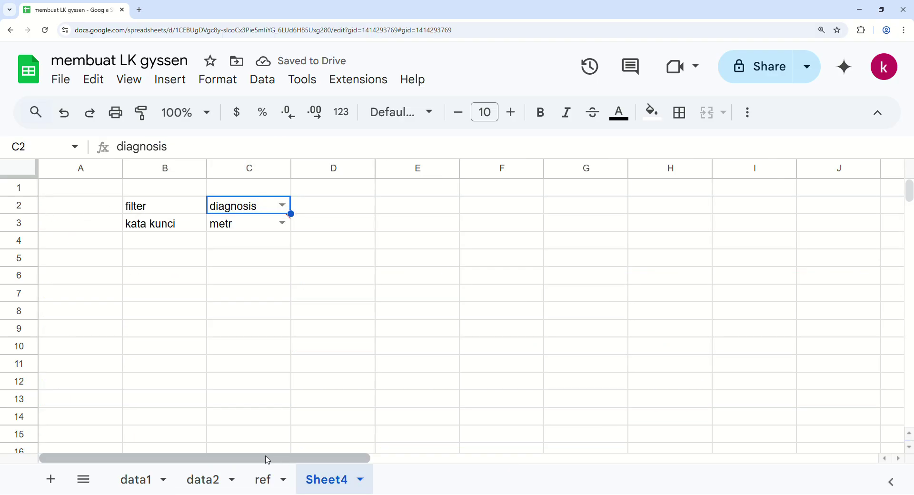
pyautogui.click(265, 483)
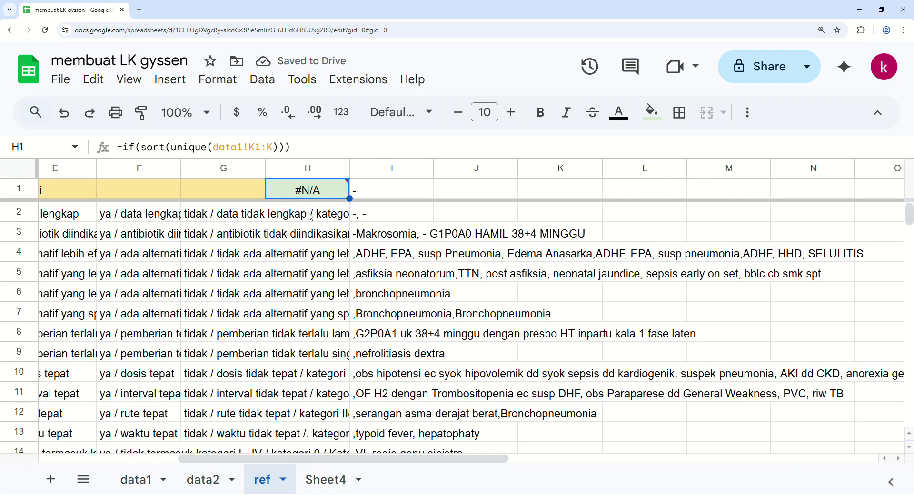
pyautogui.click(142, 150)
pyautogui.press('Escape')
# Rename Sheet4 as olahdata1
pyautogui.doubleClick(334, 482)
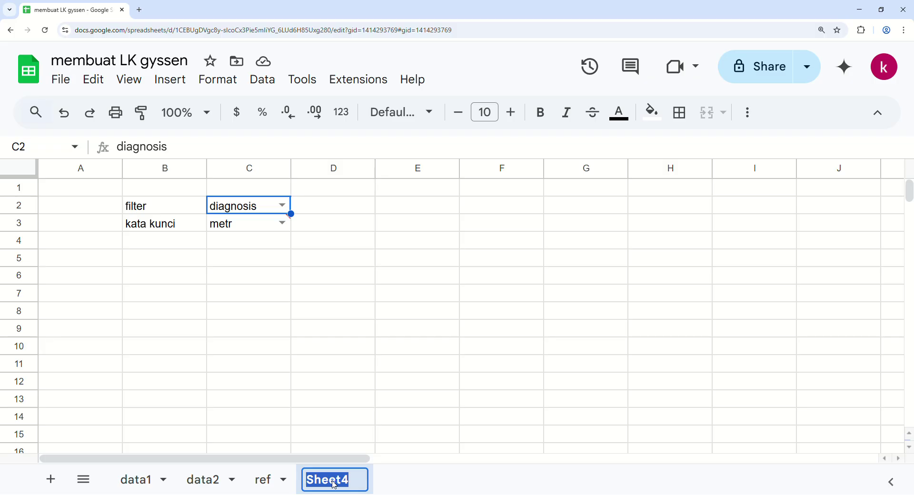
pyautogui.write('olahda')
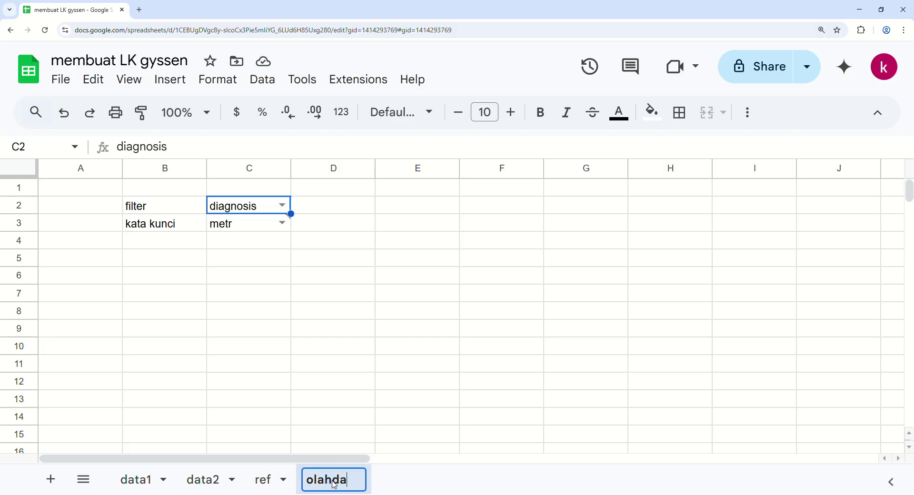
pyautogui.write('ta1')
pyautogui.click(335, 387)
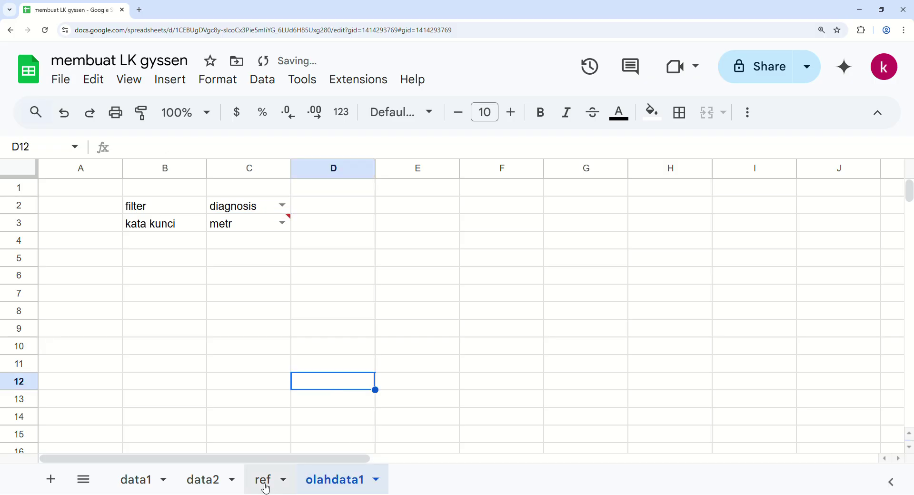
# Insert the condition olahdata1!C2="diagnosis"; before the sort expression in the IF formula in H1 of the ref sheet
pyautogui.click(264, 480)
pyautogui.click(135, 148)
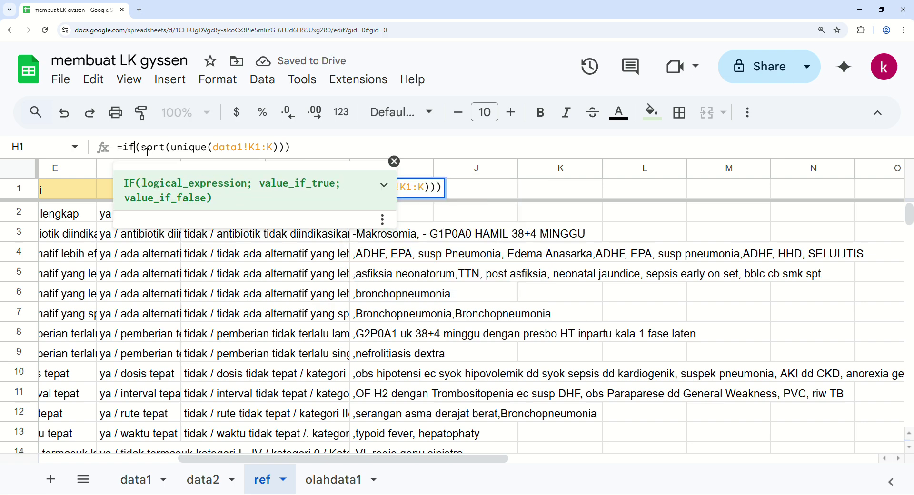
pyautogui.click(340, 484)
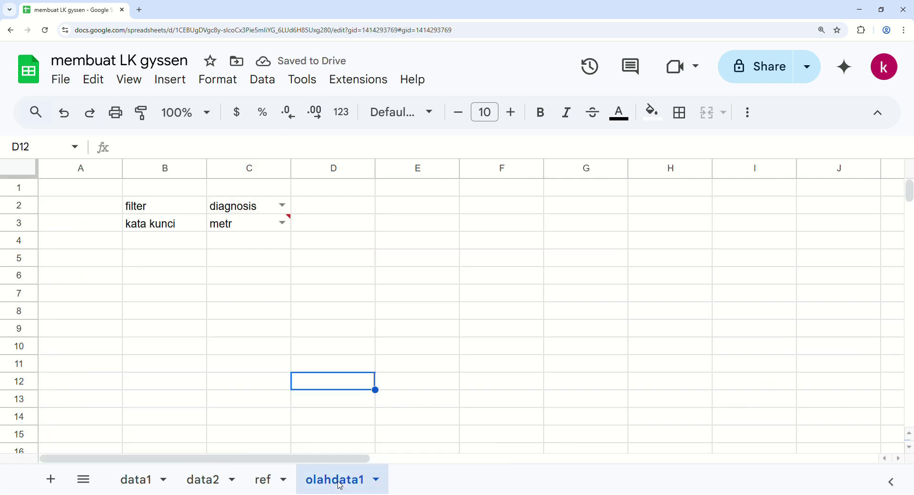
pyautogui.click(272, 484)
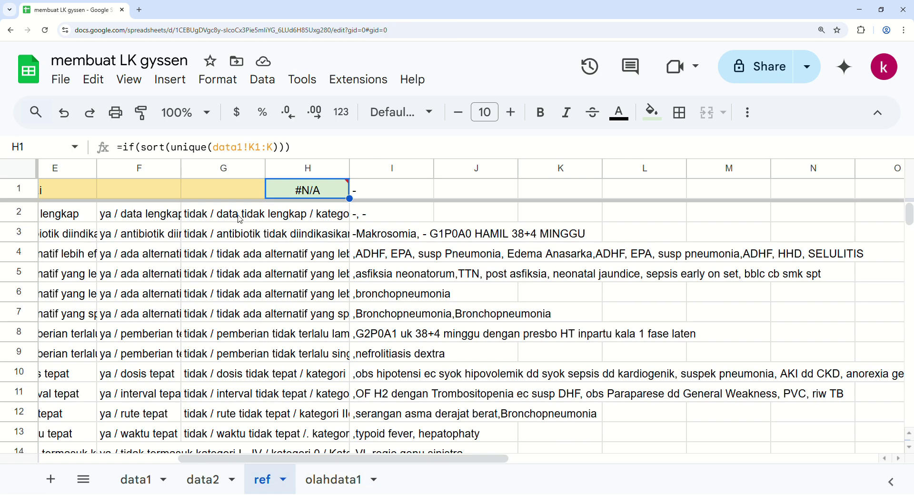
pyautogui.click(143, 148)
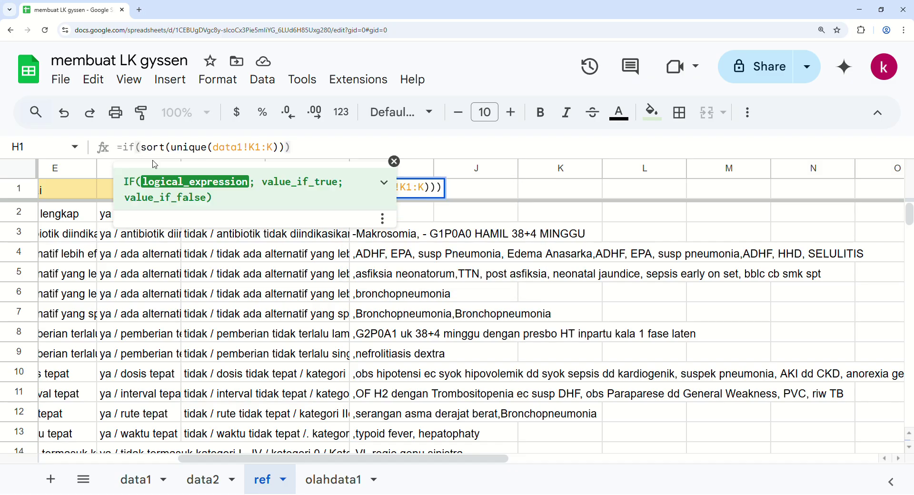
pyautogui.write('olahdata1!')
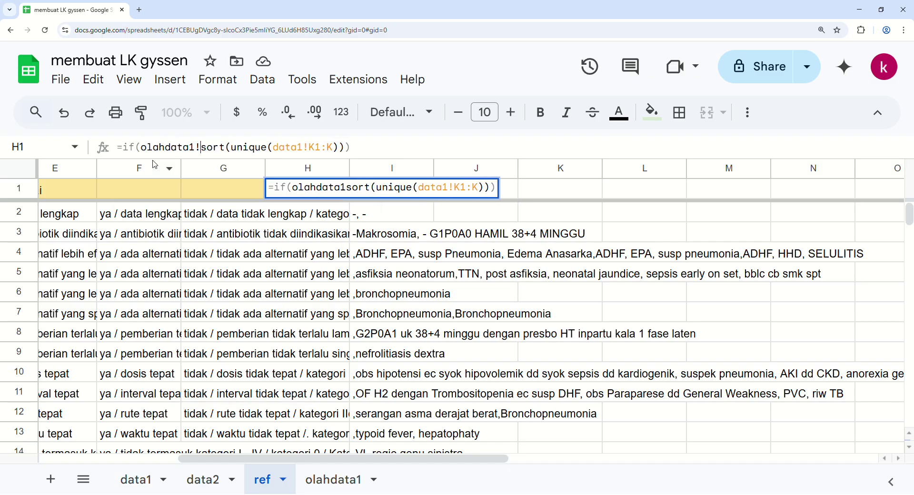
pyautogui.write('C2=')
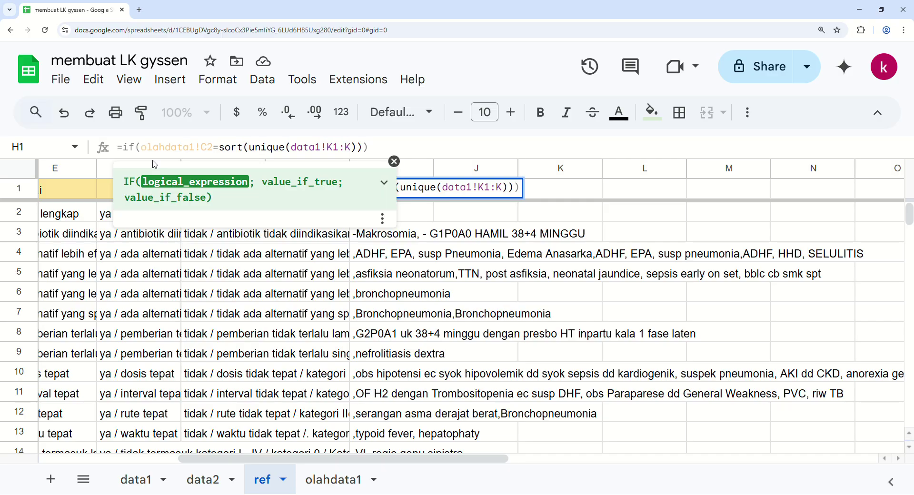
pyautogui.write('"diagnosis')
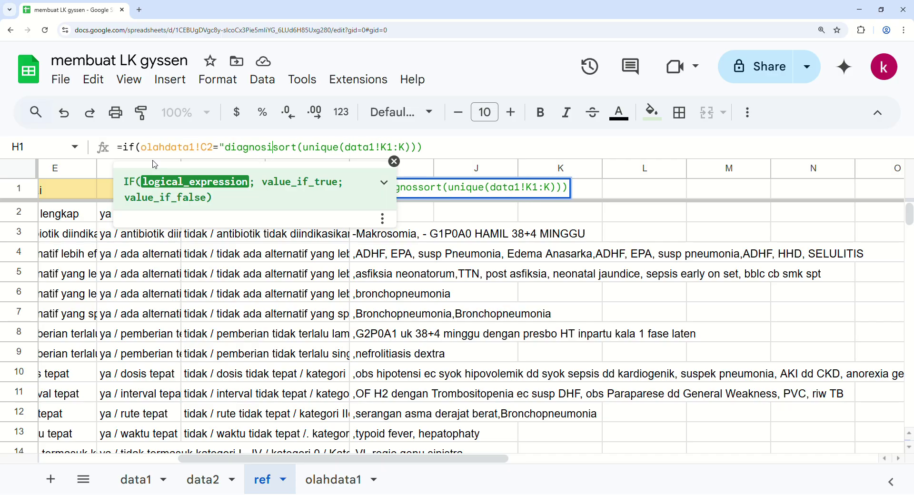
pyautogui.write('";')
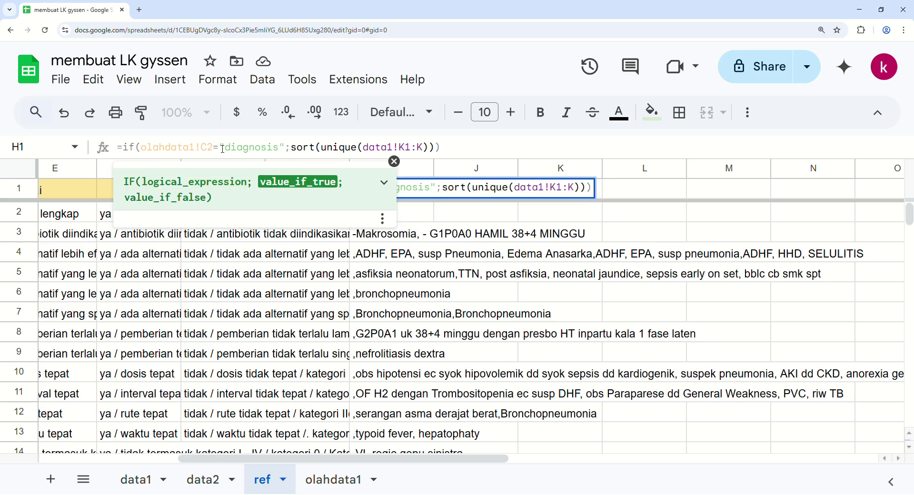
# Add "XXX" as the value-if-false of the IF formula in H1 and commit the formula
pyautogui.click(465, 154)
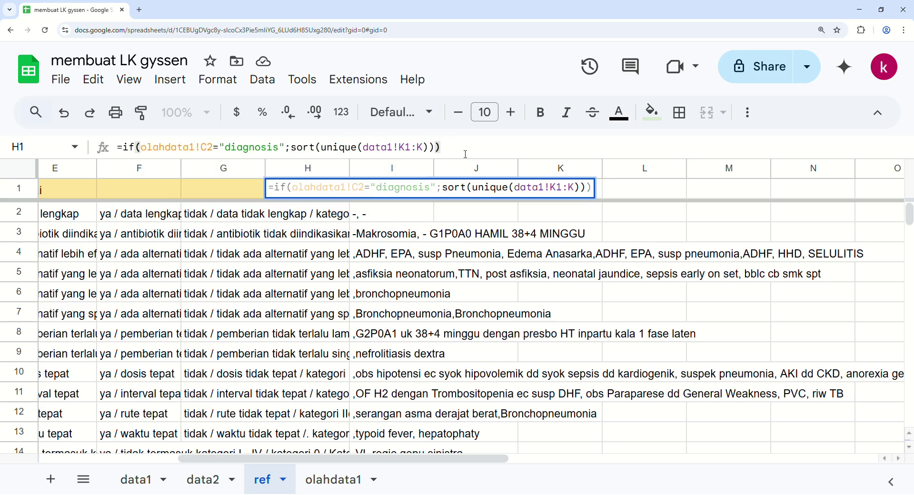
pyautogui.press('Left')
pyautogui.write(';')
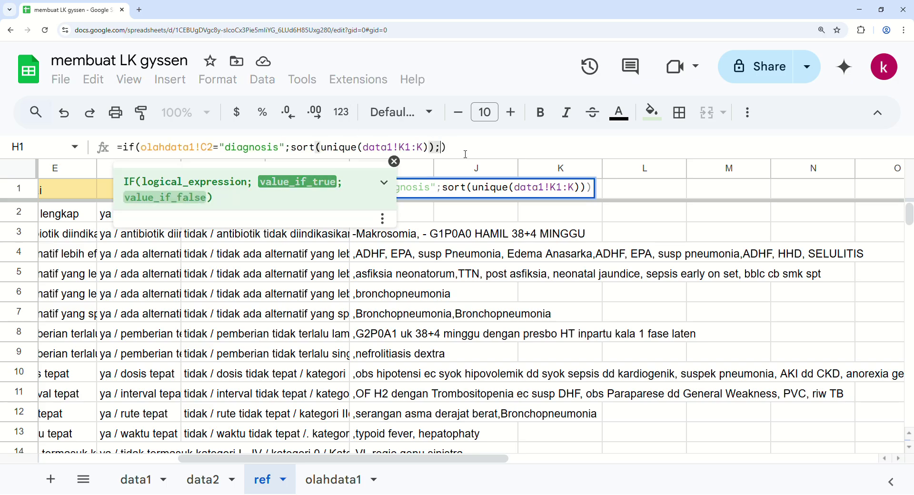
pyautogui.write('"XXX"')
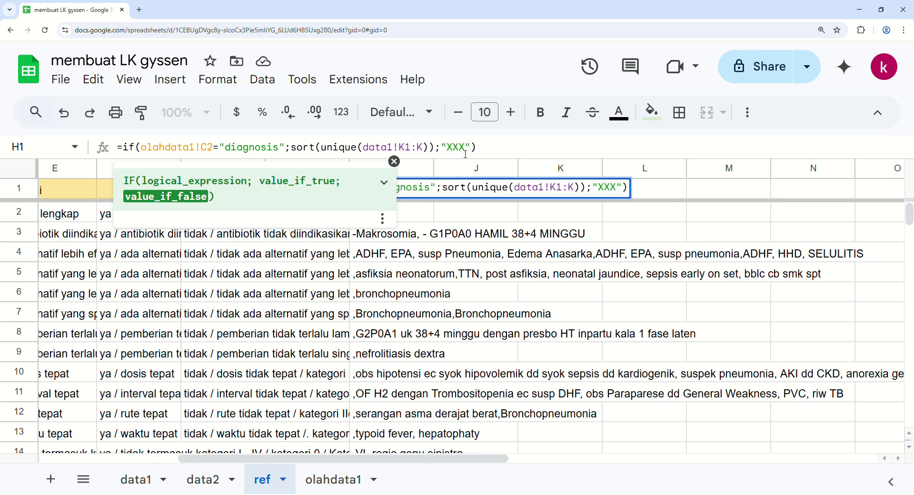
pyautogui.press('Return')
pyautogui.press('Up')
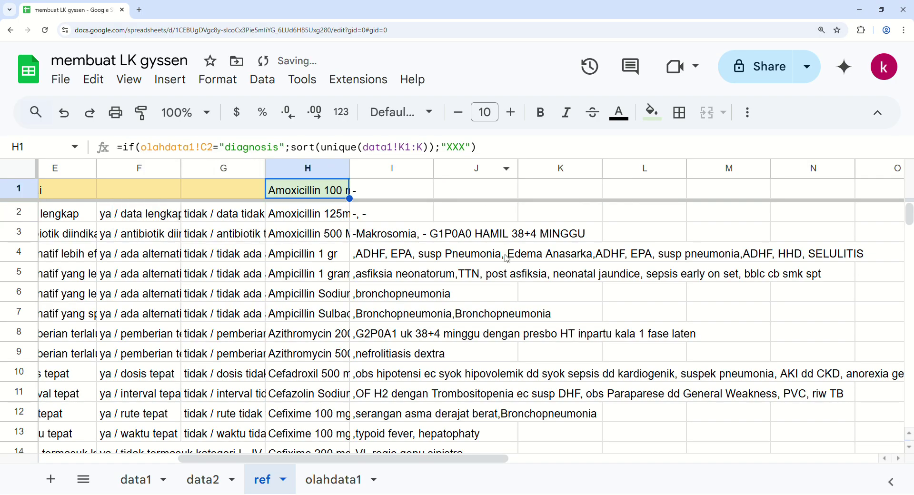
# Check the filter choice in C2 of olahdata1 and change the H1 formula's comparison text on the ref sheet to "obat"
pyautogui.click(324, 480)
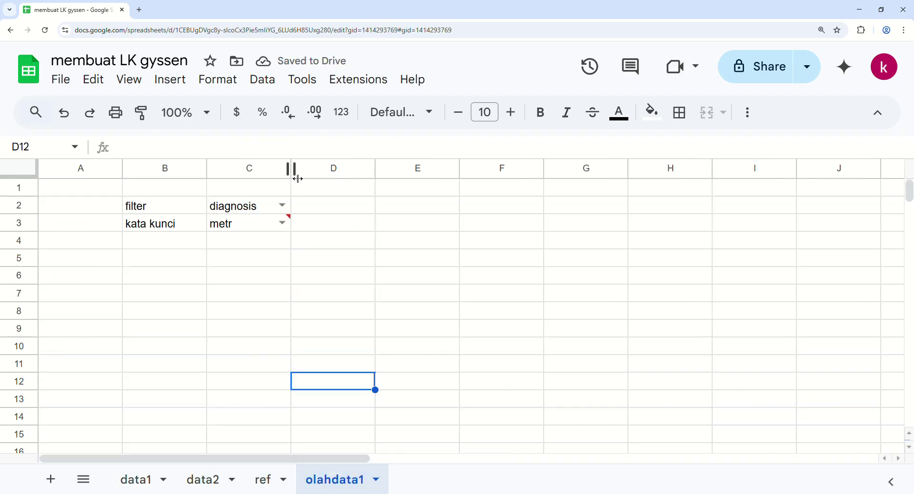
pyautogui.click(273, 212)
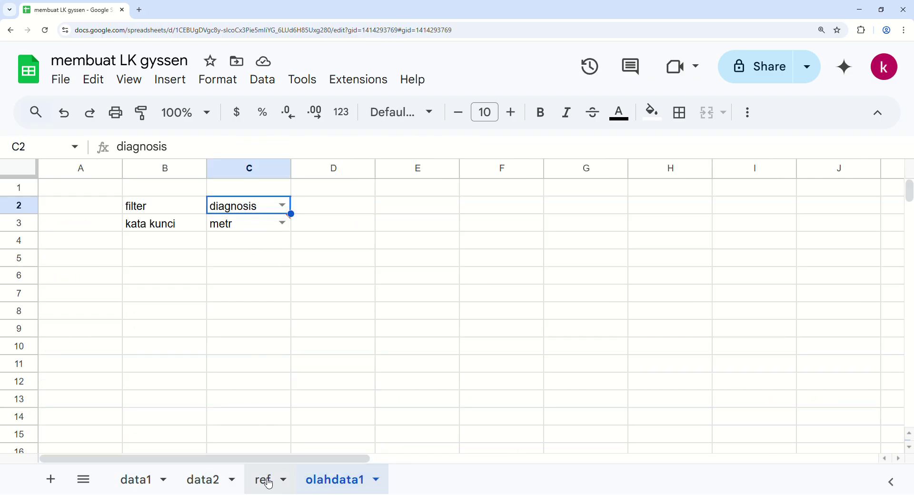
pyautogui.click(269, 481)
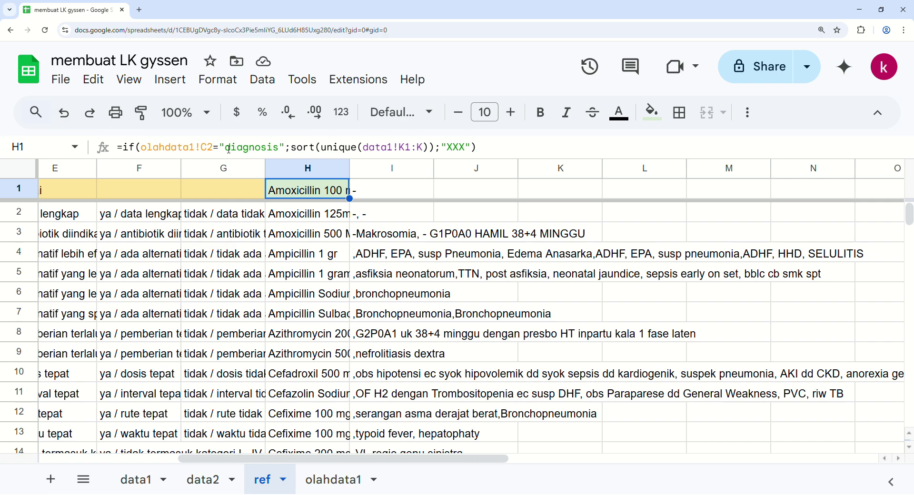
pyautogui.moveTo(232, 149); pyautogui.dragTo(278, 149)
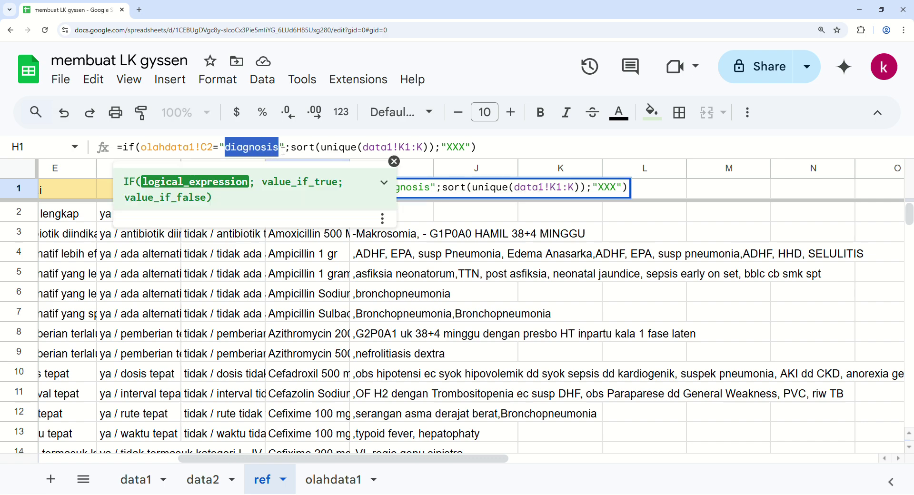
pyautogui.write('obat')
pyautogui.press('Return')
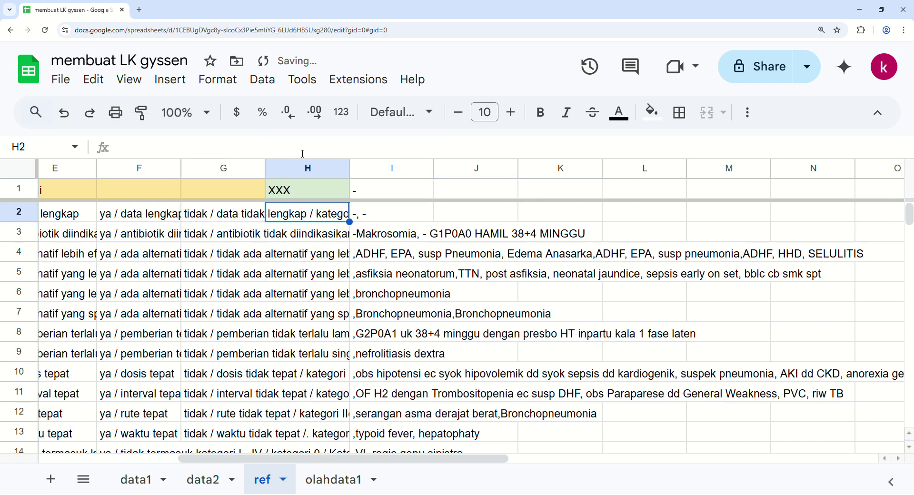
# Set the filter in C2 of olahdata1 to obat and check the list in H1 of the ref sheet
pyautogui.click(338, 480)
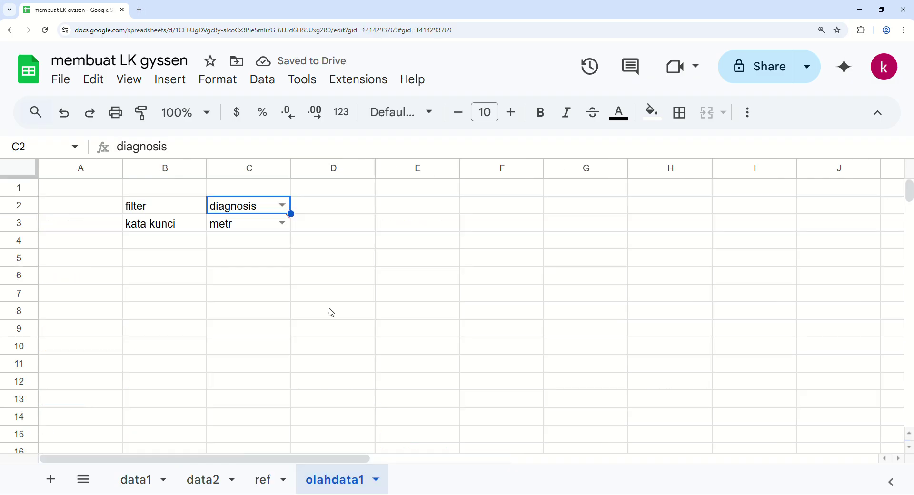
pyautogui.click(282, 214)
pyautogui.click(244, 247)
pyautogui.click(270, 314)
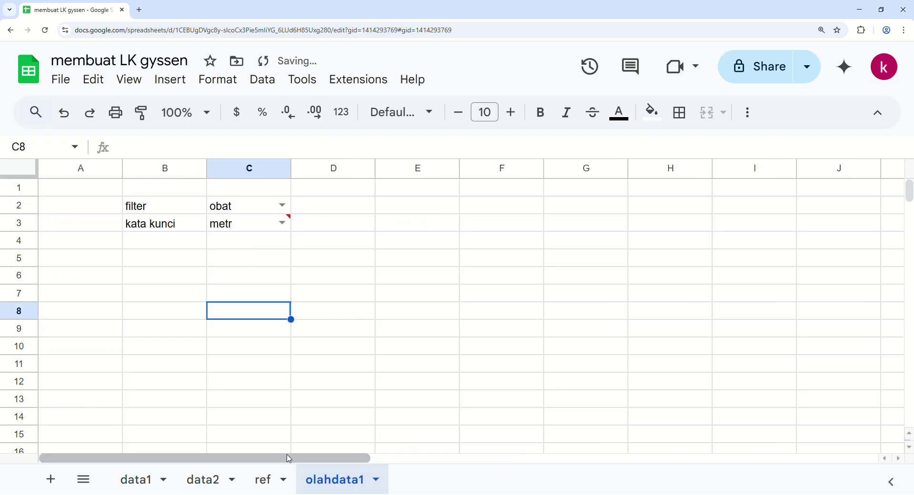
pyautogui.click(269, 480)
pyautogui.click(307, 271)
pyautogui.click(305, 189)
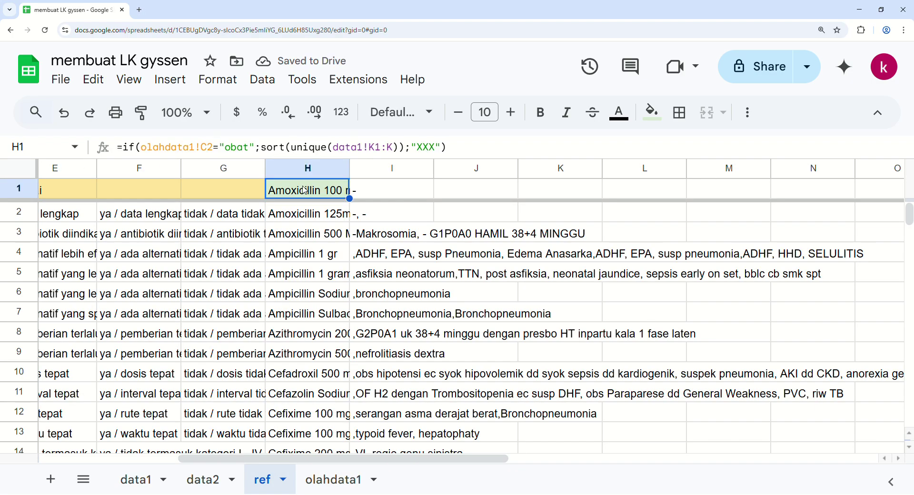
# Set the filter in C2 of olahdata1 to diagnosis and check the keyword choices in C3
pyautogui.click(352, 481)
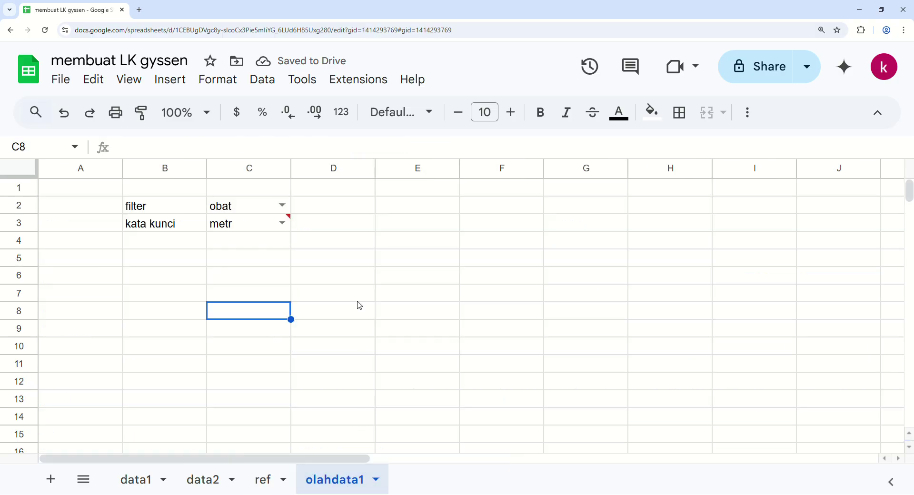
pyautogui.click(260, 210)
pyautogui.click(283, 206)
pyautogui.click(255, 224)
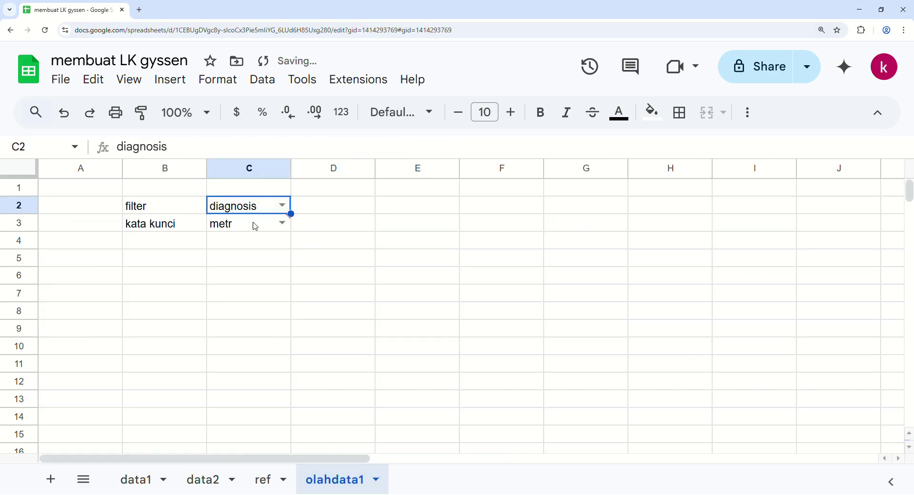
pyautogui.click(241, 225)
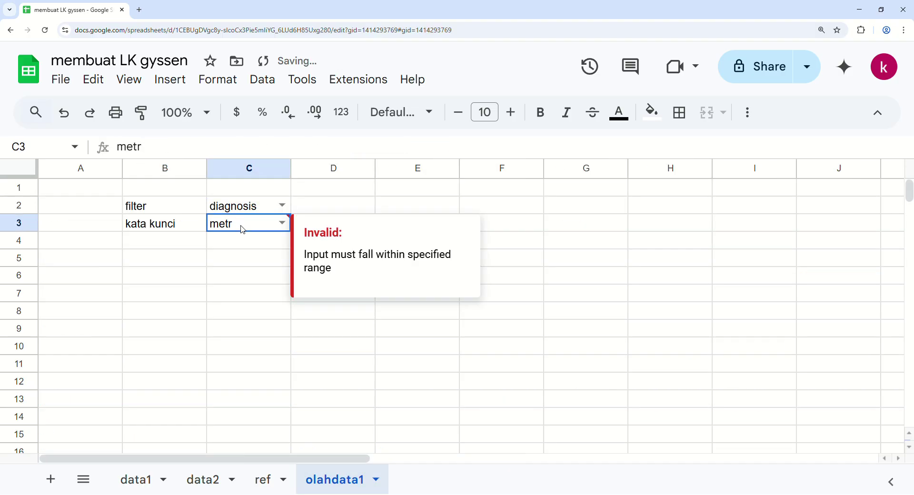
pyautogui.click(281, 223)
pyautogui.click(330, 192)
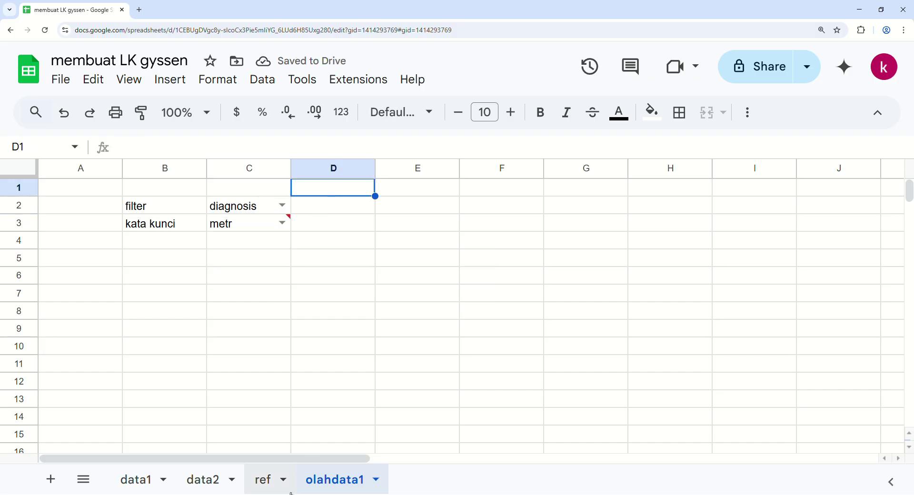
# Review the sorted diagnosis list formula in I1 of the ref sheet and return to H1
pyautogui.click(269, 479)
pyautogui.click(383, 193)
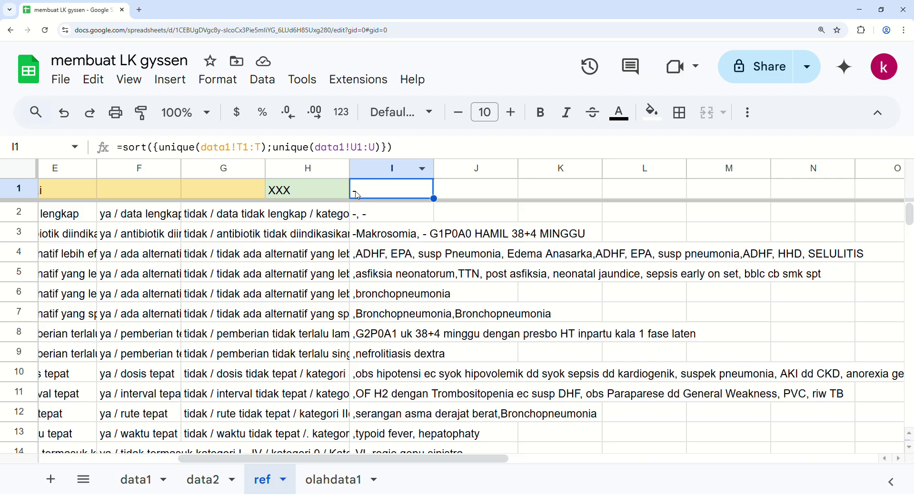
pyautogui.moveTo(422, 149); pyautogui.dragTo(127, 148)
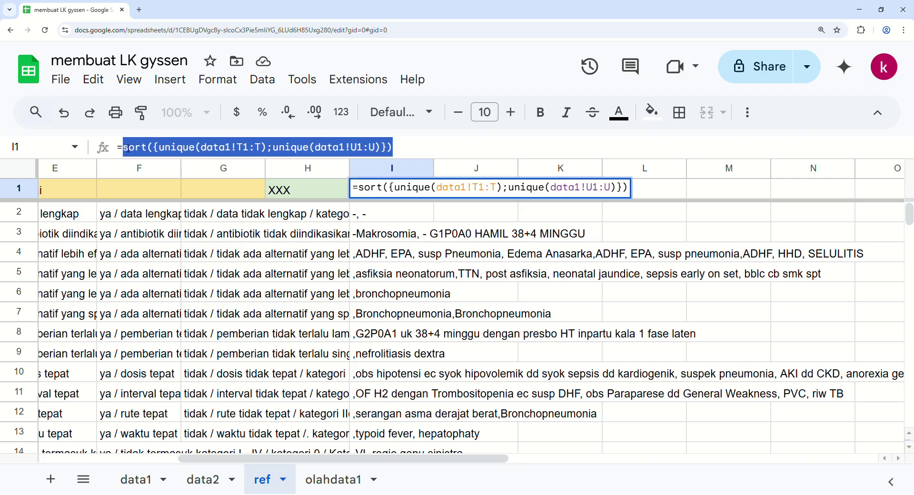
pyautogui.press('Escape')
pyautogui.press('Left')
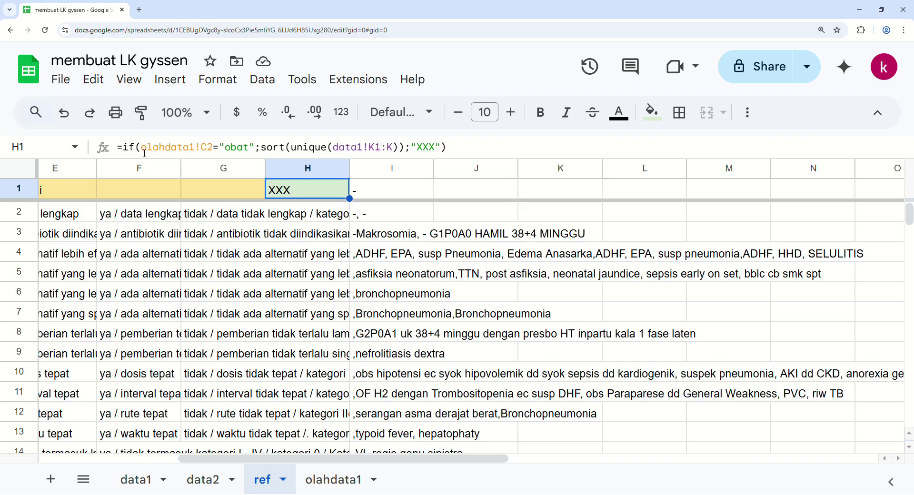
# In ref's H1 formula, nest a second IF before "XXX" that tests whether olahdata1!C2 equals "diagnosis"
pyautogui.click(442, 150)
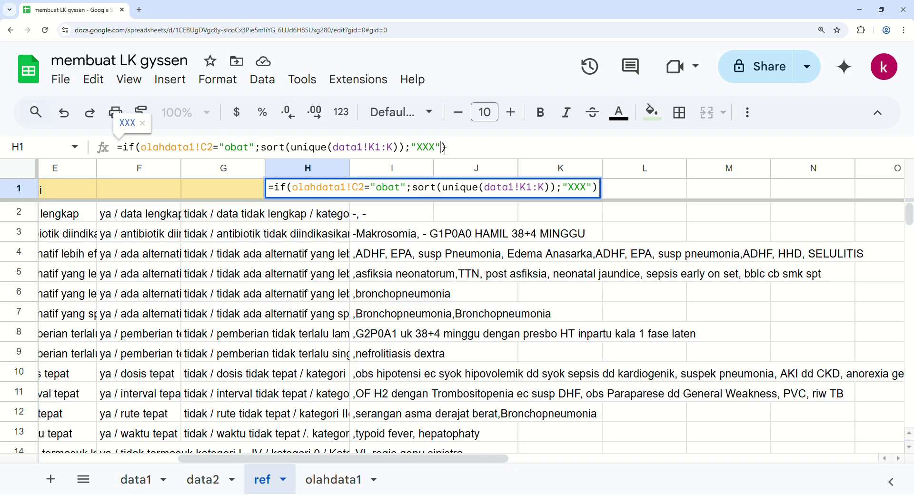
pyautogui.doubleClick(416, 151)
pyautogui.click(417, 151)
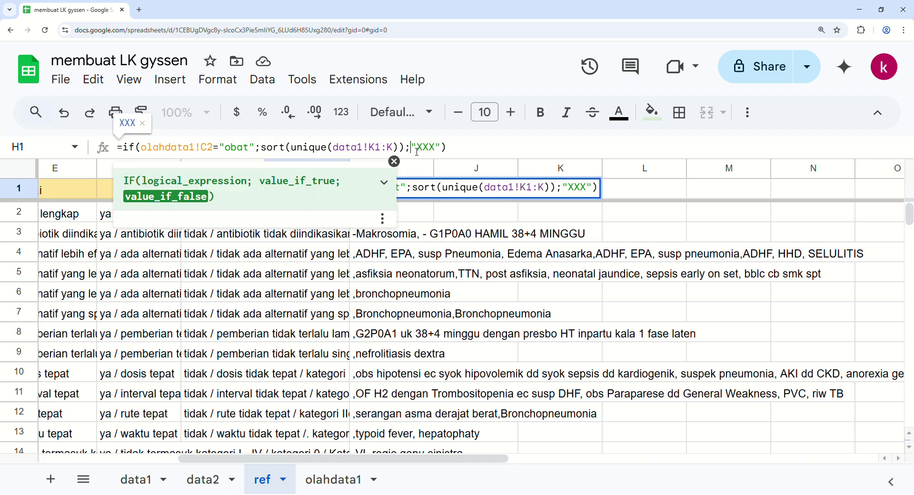
pyautogui.write('if(')
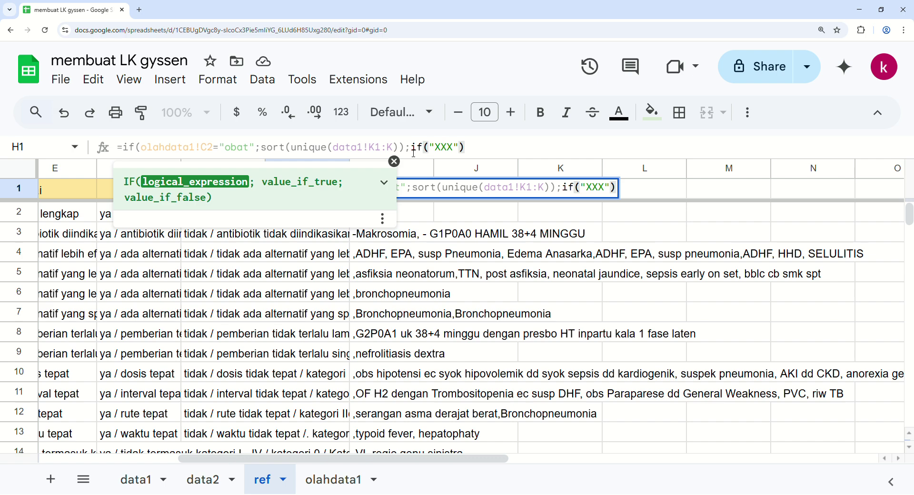
pyautogui.moveTo(147, 154); pyautogui.dragTo(261, 156)
pyautogui.hotkey('ctrl', 'c')
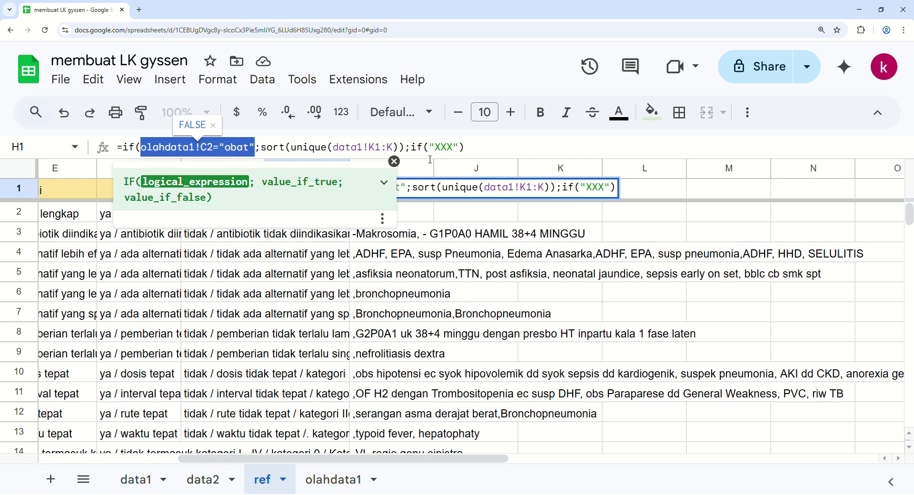
pyautogui.click(432, 148)
pyautogui.hotkey('ctrl', 'v')
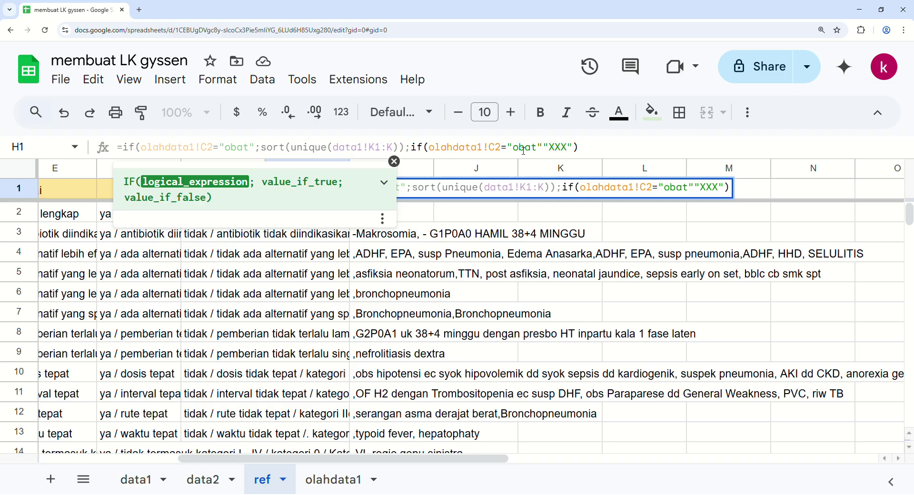
pyautogui.moveTo(514, 152); pyautogui.dragTo(540, 154)
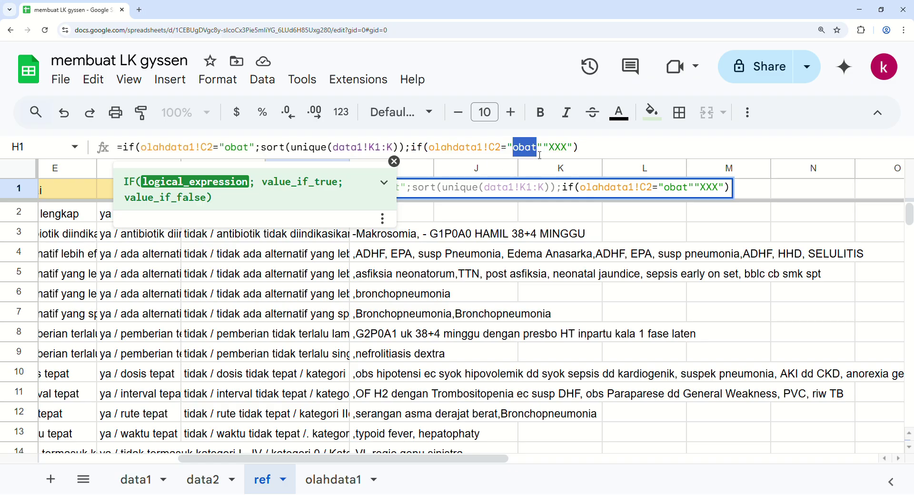
pyautogui.write('diagnosis"')
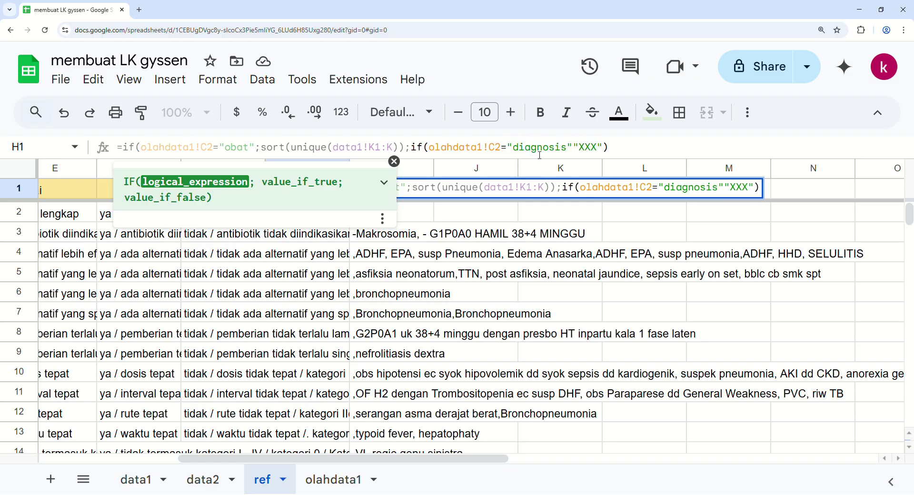
pyautogui.write(';')
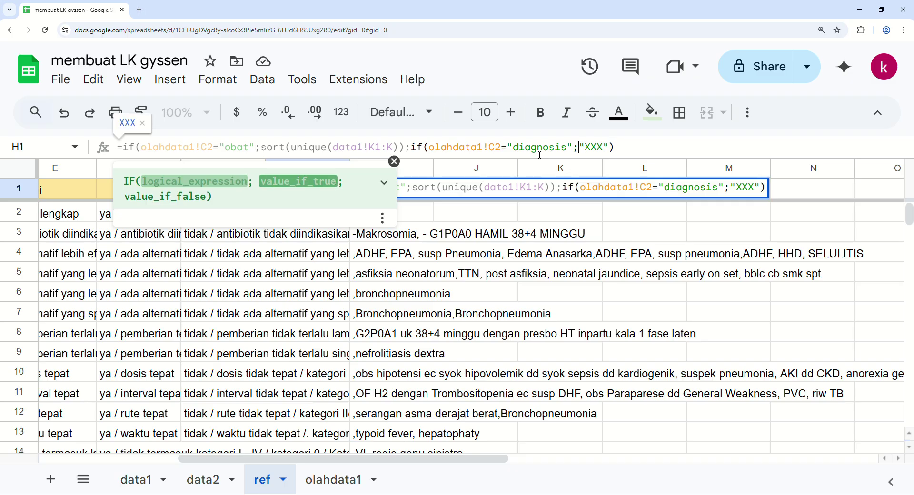
pyautogui.press('Return')
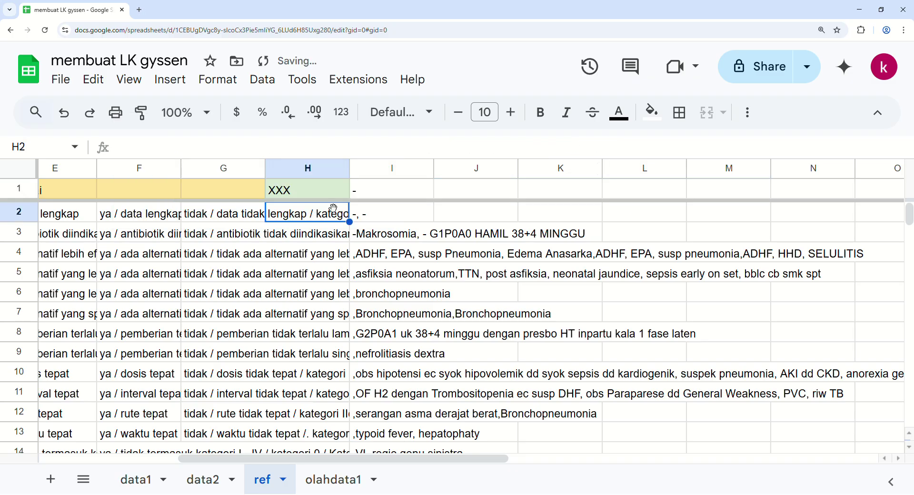
# Copy I1's sort({unique(data1!T1:T);unique(data1!U1:U)}) into H1's nested IF as the true value, keep "XXX" as the false value, and clear I1
pyautogui.click(390, 190)
pyautogui.moveTo(429, 145); pyautogui.dragTo(129, 159)
pyautogui.hotkey('ctrl', 'c')
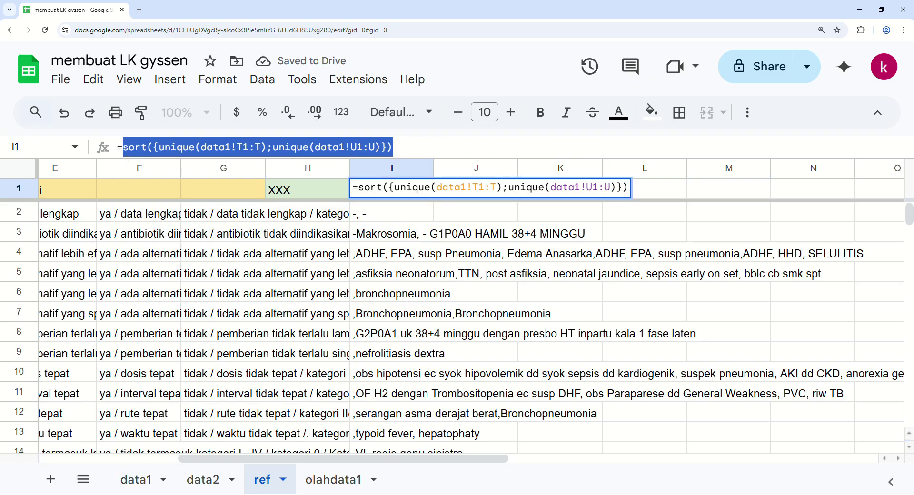
pyautogui.click(308, 190)
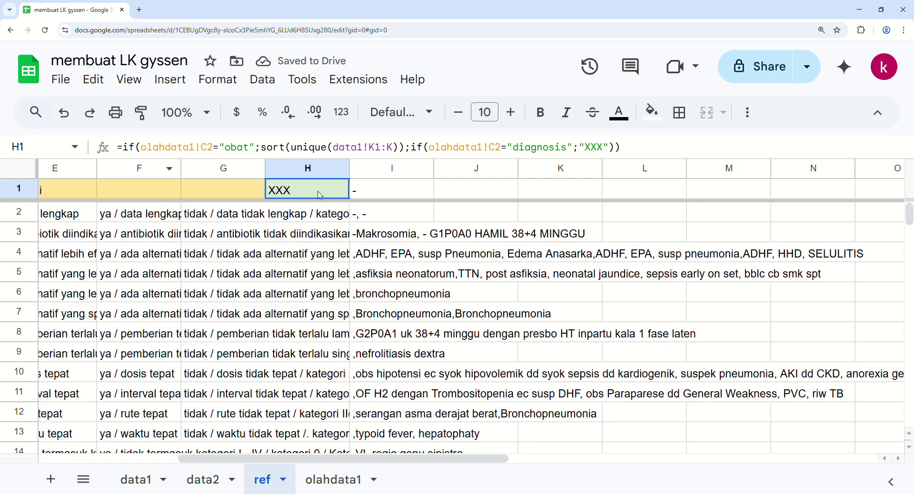
pyautogui.click(585, 154)
pyautogui.hotkey('ctrl', 'v')
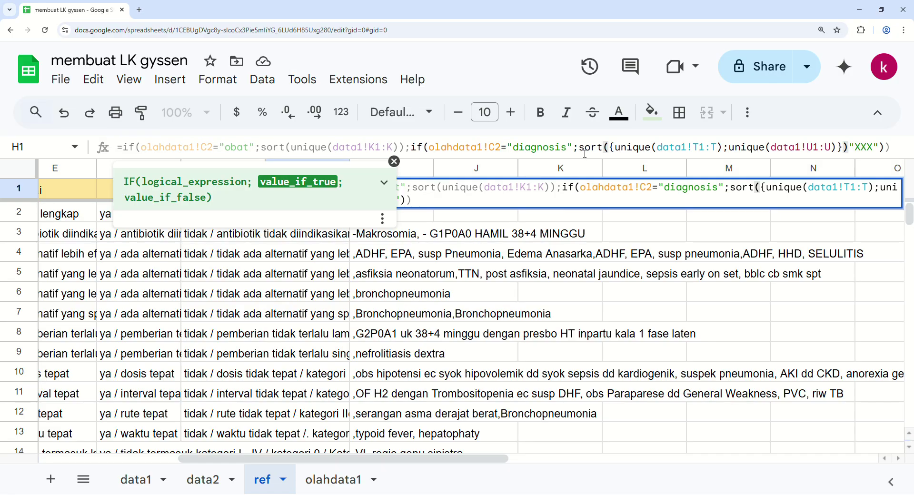
pyautogui.write(';')
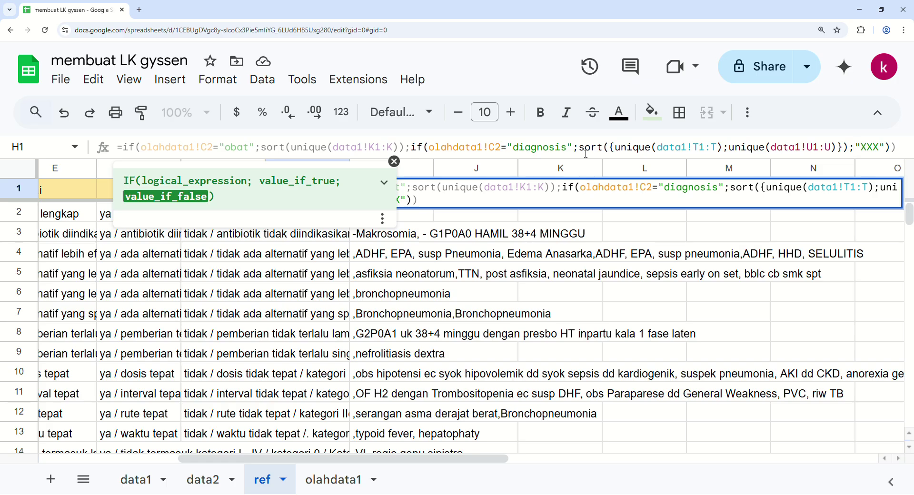
pyautogui.click(899, 150)
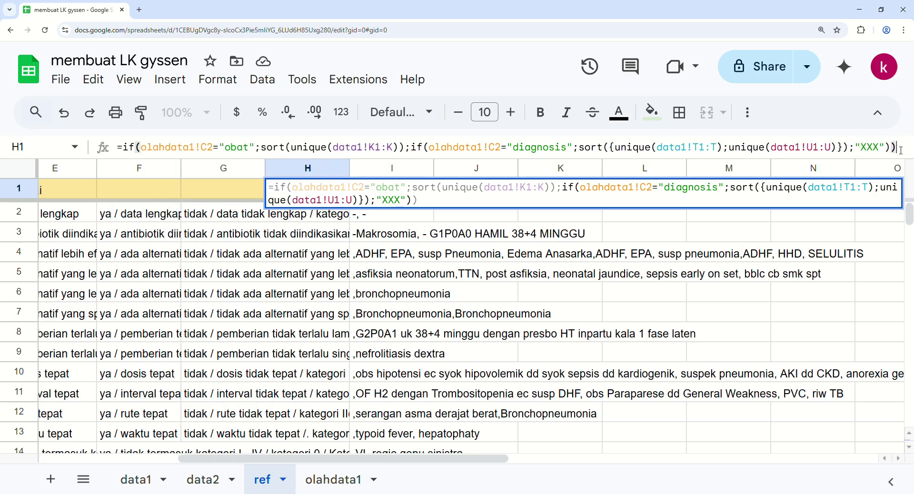
pyautogui.press('Return')
pyautogui.press('Up')
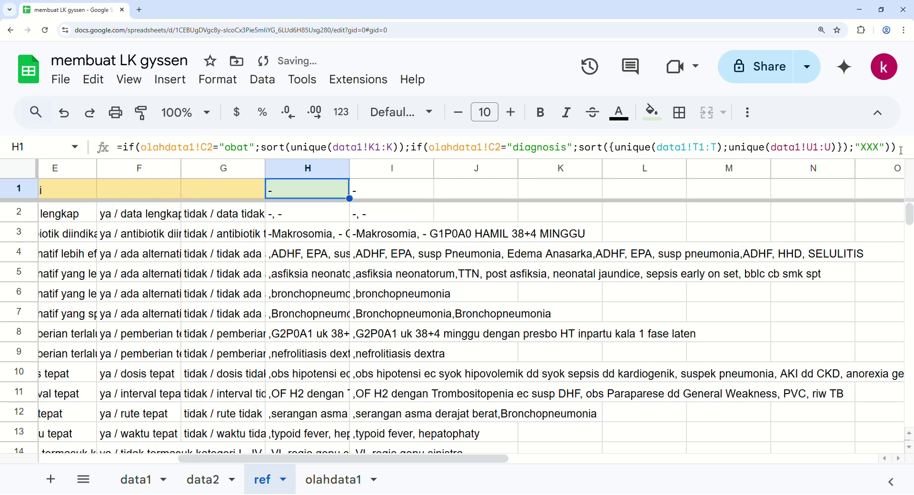
pyautogui.click(405, 192)
pyautogui.press('Delete')
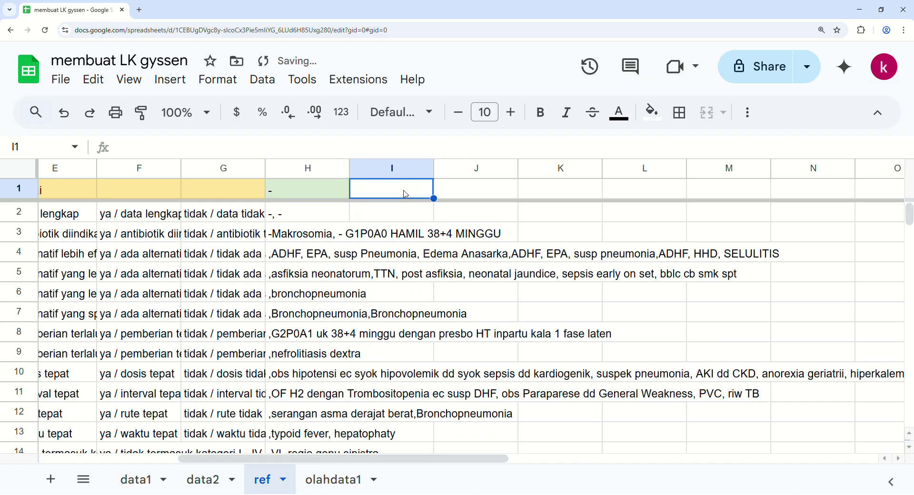
# With the diagnosis filter active in olahdata1, set the keyword in C3 to abces colli
pyautogui.click(328, 479)
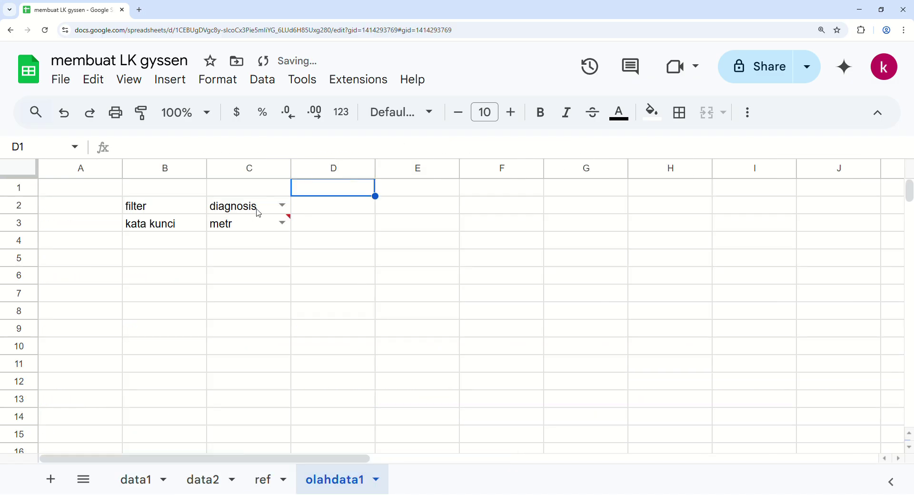
pyautogui.click(282, 205)
pyautogui.click(281, 226)
pyautogui.click(287, 226)
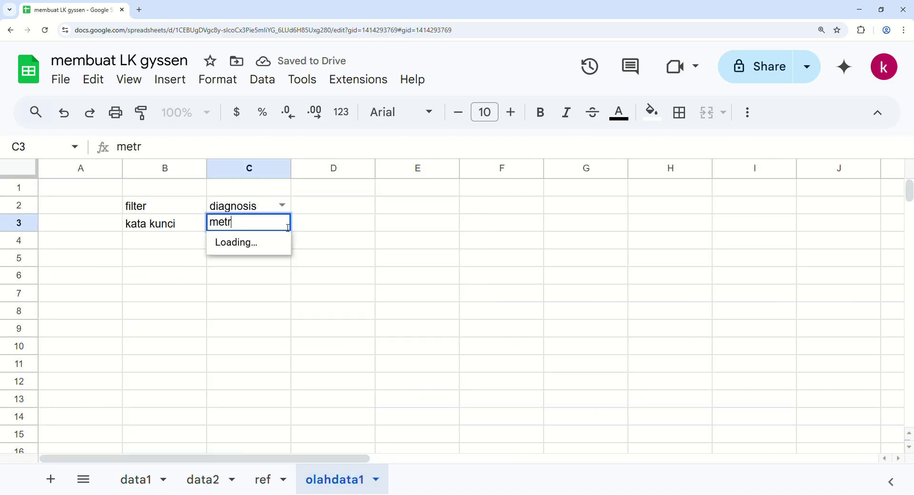
pyautogui.scroll(-6, 261, 371)
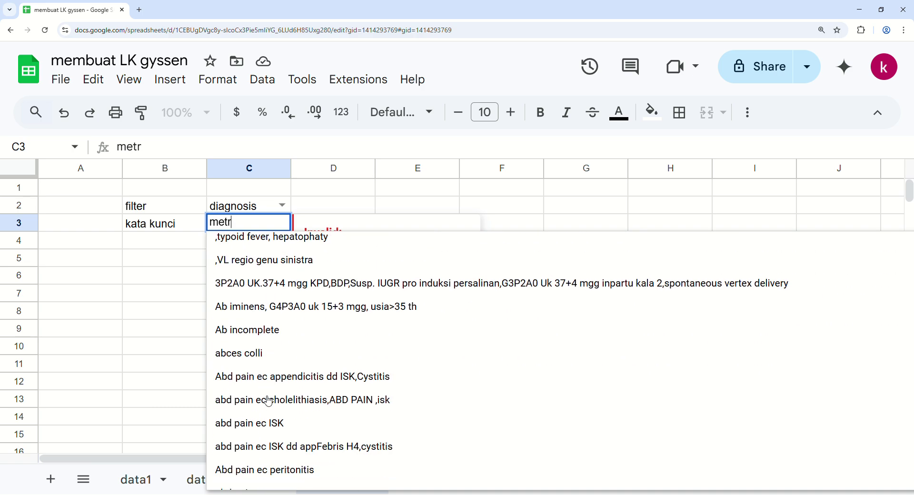
pyautogui.scroll(1, 269, 401)
pyautogui.click(267, 401)
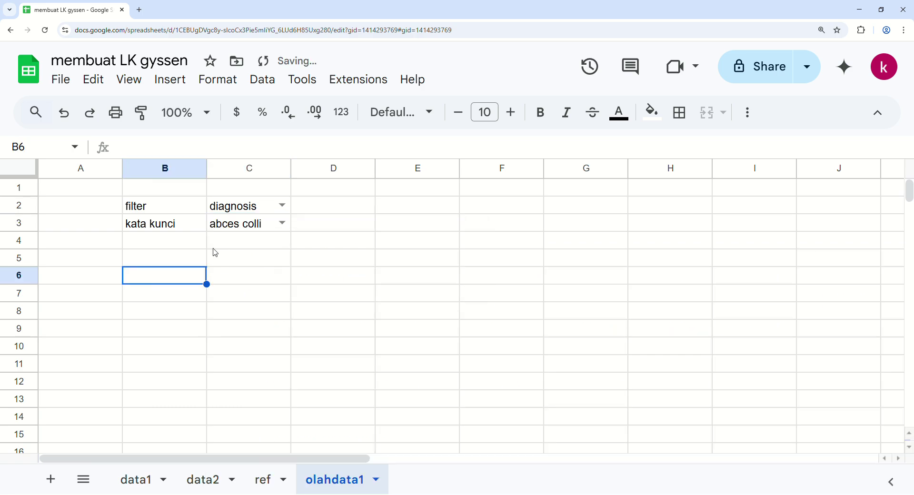
# Set the olahdata1 filter in C2 to obat and the keyword in C3 to Azithromycin 200 mg/5 ml dry sirup
pyautogui.click(282, 205)
pyautogui.click(254, 248)
pyautogui.click(283, 222)
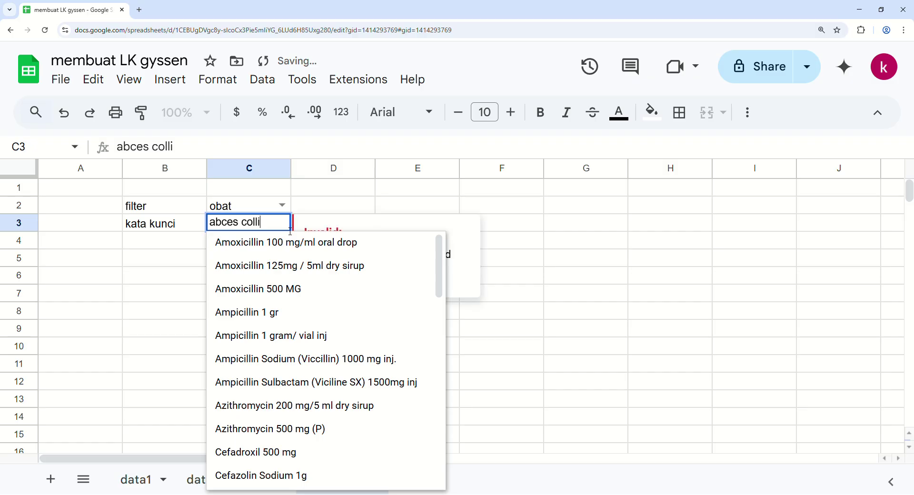
pyautogui.click(275, 407)
pyautogui.click(257, 228)
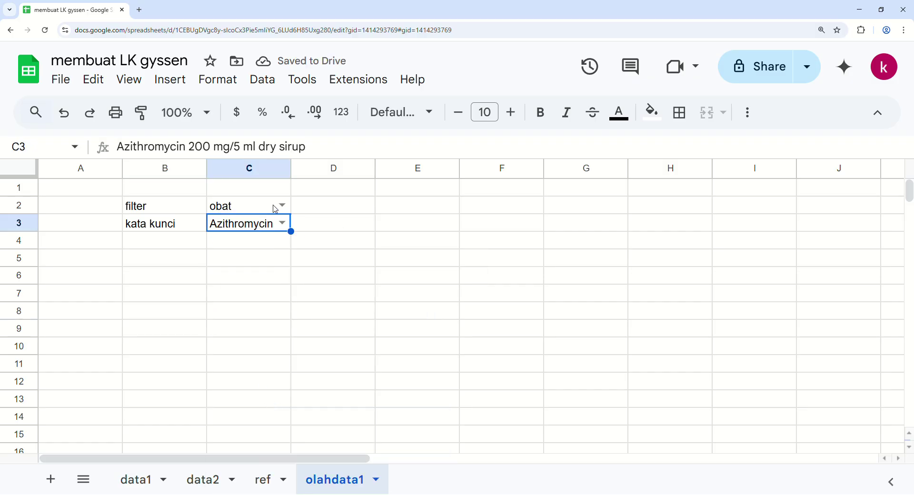
pyautogui.click(276, 209)
pyautogui.click(280, 222)
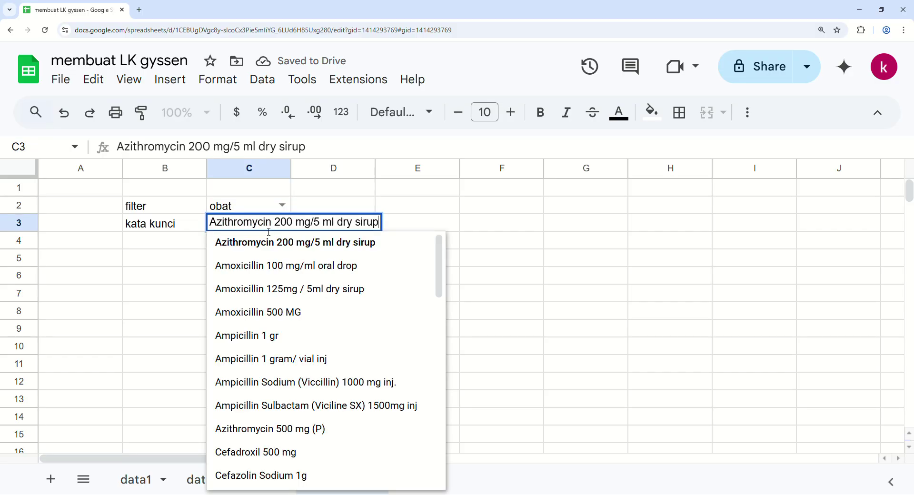
pyautogui.click(146, 257)
pyautogui.click(72, 263)
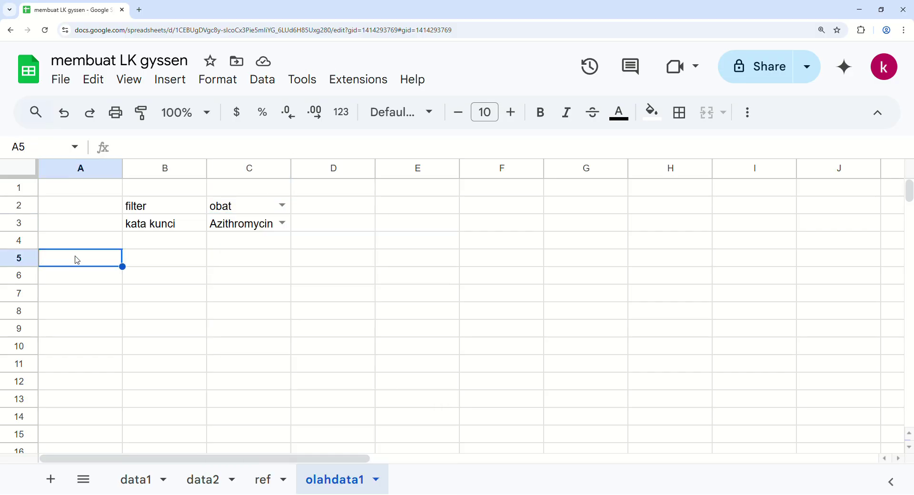
# Copy the header cells M1:R1, from no through gender, on the data1 sheet
pyautogui.click(136, 481)
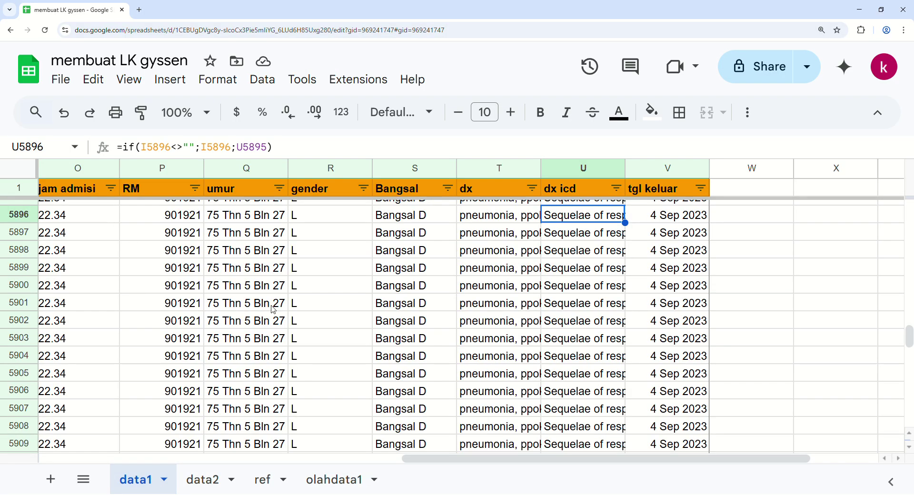
pyautogui.moveTo(464, 459); pyautogui.dragTo(319, 460)
pyautogui.click(713, 300)
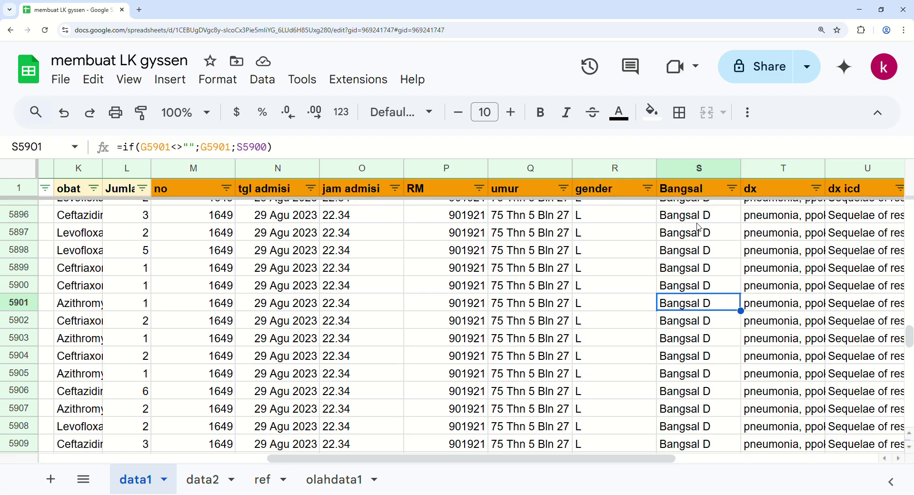
pyautogui.click(783, 241)
pyautogui.click(781, 269)
pyautogui.moveTo(602, 466); pyautogui.dragTo(554, 477)
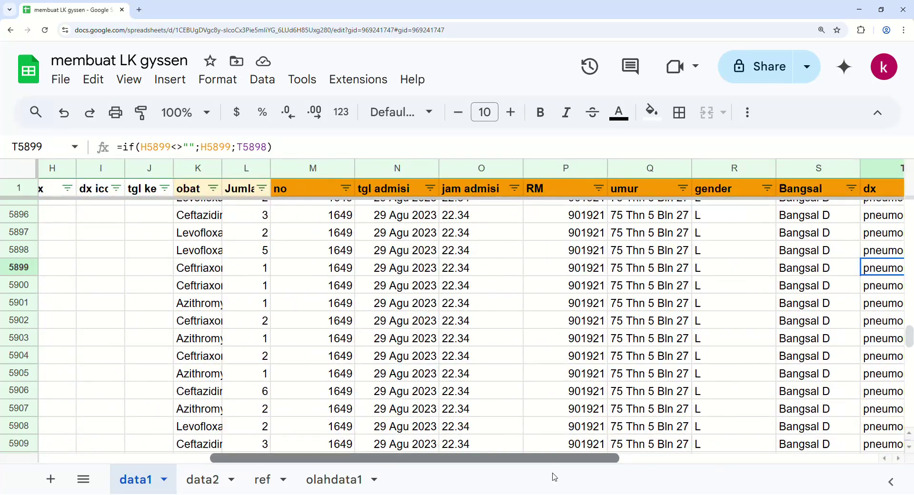
pyautogui.click(322, 191)
pyautogui.hotkey('shift', 'Right')
pyautogui.hotkey('shift', 'Right')
pyautogui.hotkey('shift', 'Down')
pyautogui.click(315, 188)
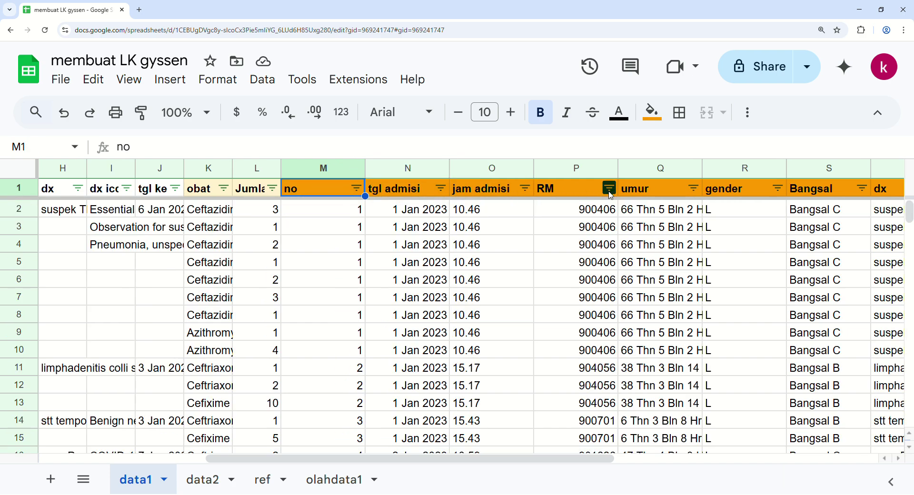
pyautogui.keyDown('shift'); pyautogui.click(754, 193); pyautogui.keyUp('shift')
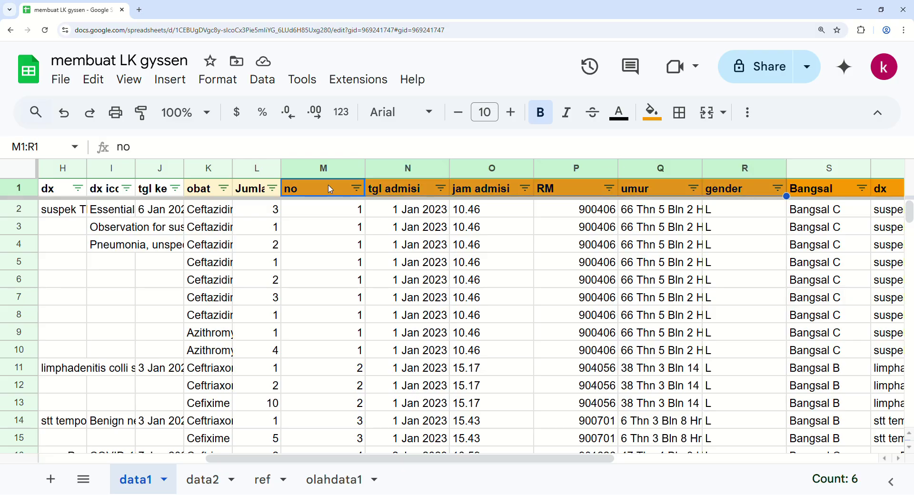
pyautogui.hotkey('ctrl', 'c')
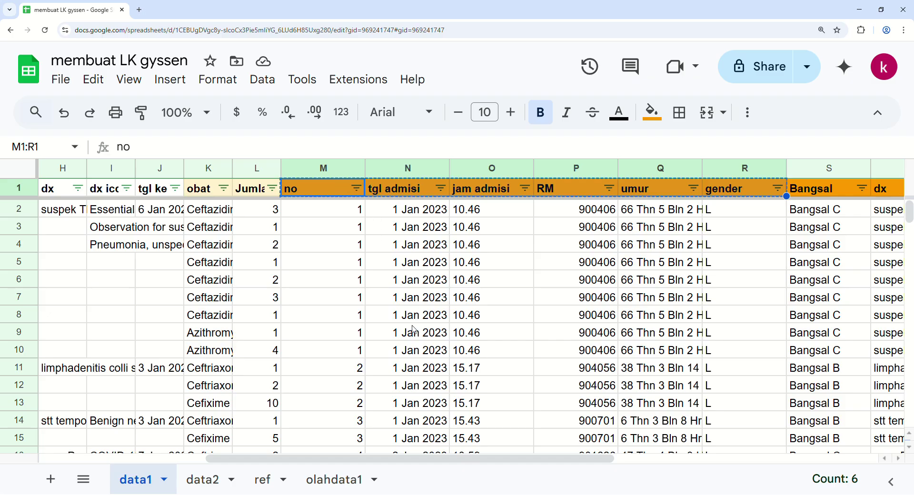
# Paste the copied headers as values only into row 5 of olahdata1, starting at A5
pyautogui.click(262, 479)
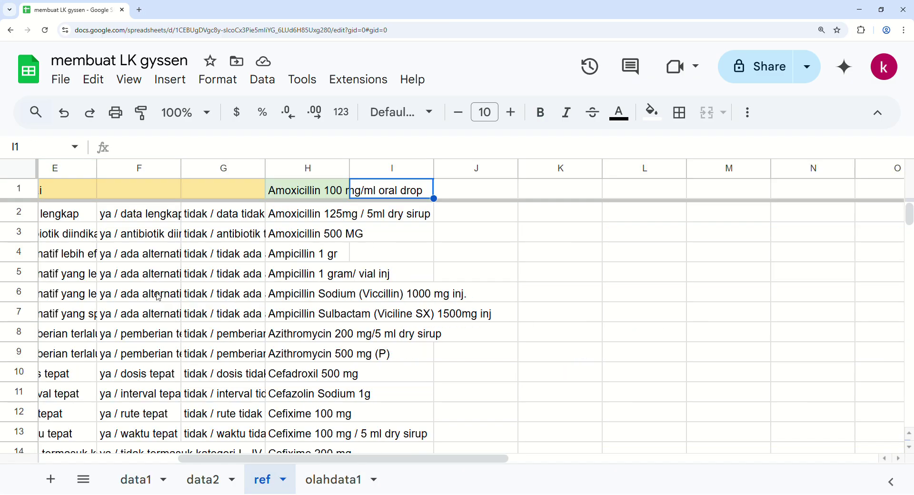
pyautogui.click(333, 480)
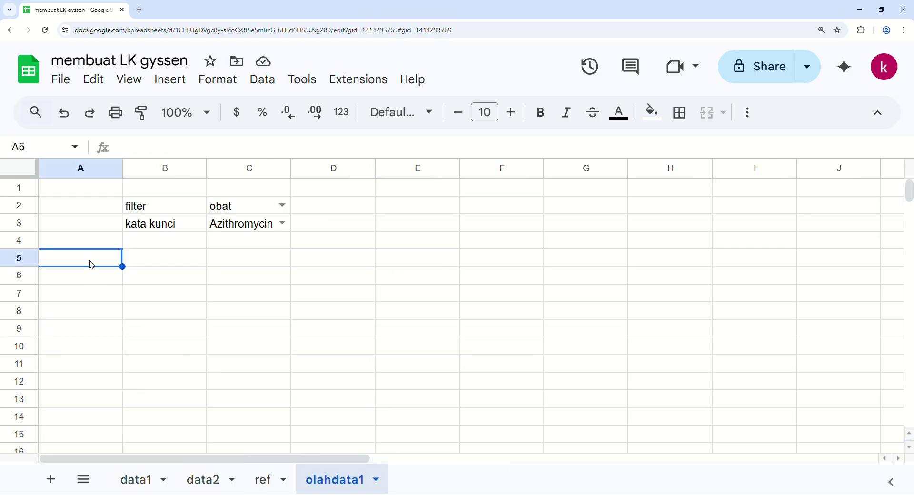
pyautogui.rightClick(90, 265)
pyautogui.moveTo(161, 208)
pyautogui.click(441, 209)
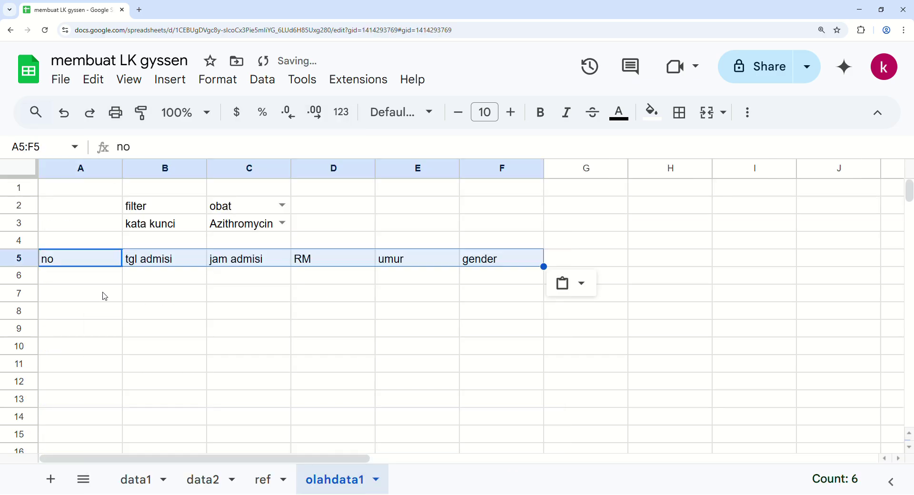
# Check the source columns on data1 and note their range as m - r in cell D1 of olahdata1
pyautogui.click(99, 281)
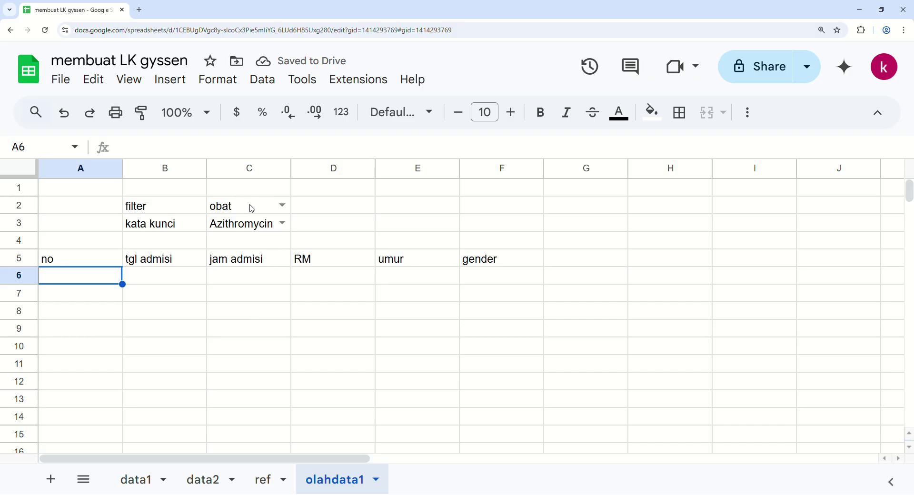
pyautogui.click(269, 480)
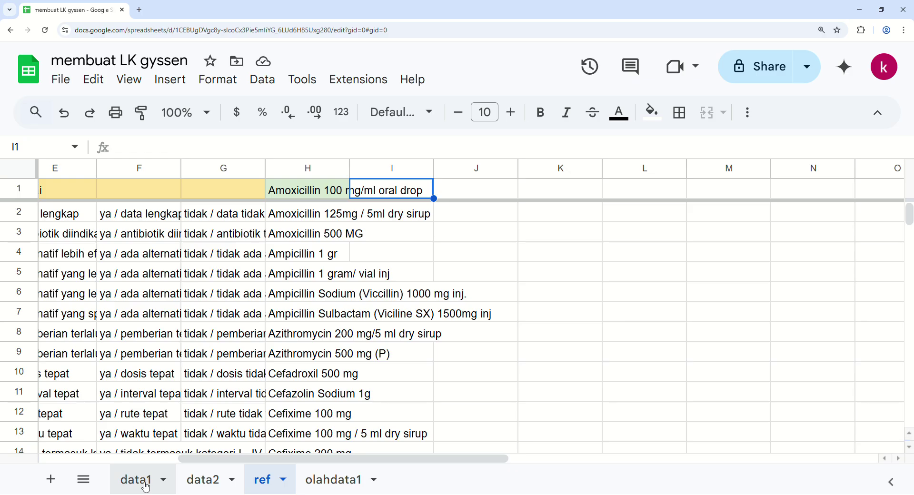
pyautogui.click(217, 487)
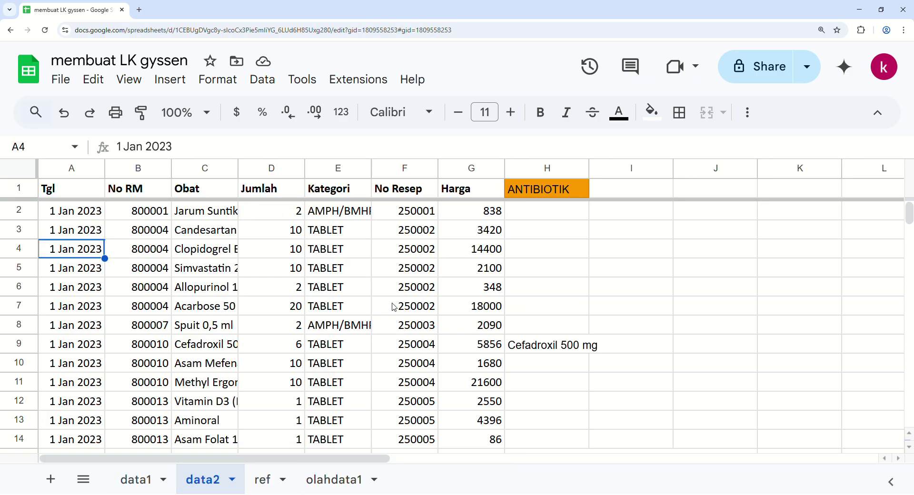
pyautogui.click(141, 480)
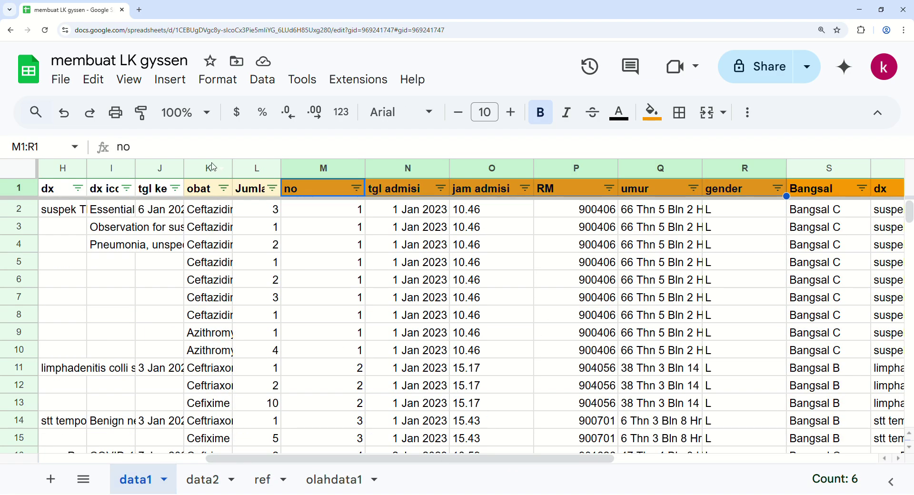
pyautogui.click(209, 169)
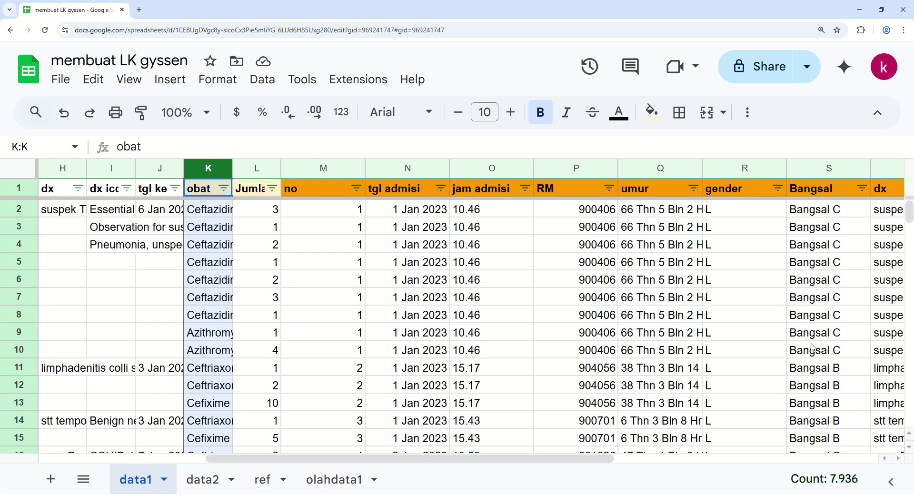
pyautogui.moveTo(614, 459); pyautogui.dragTo(704, 460)
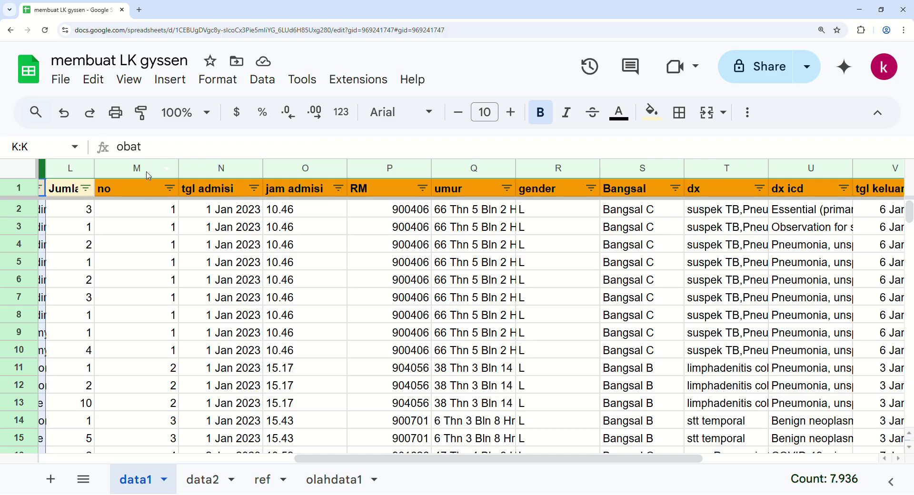
pyautogui.click(334, 479)
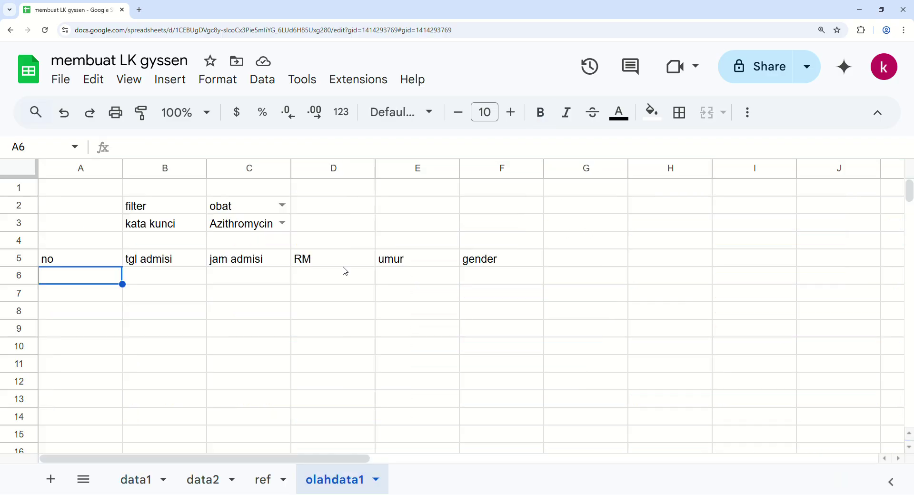
pyautogui.click(359, 192)
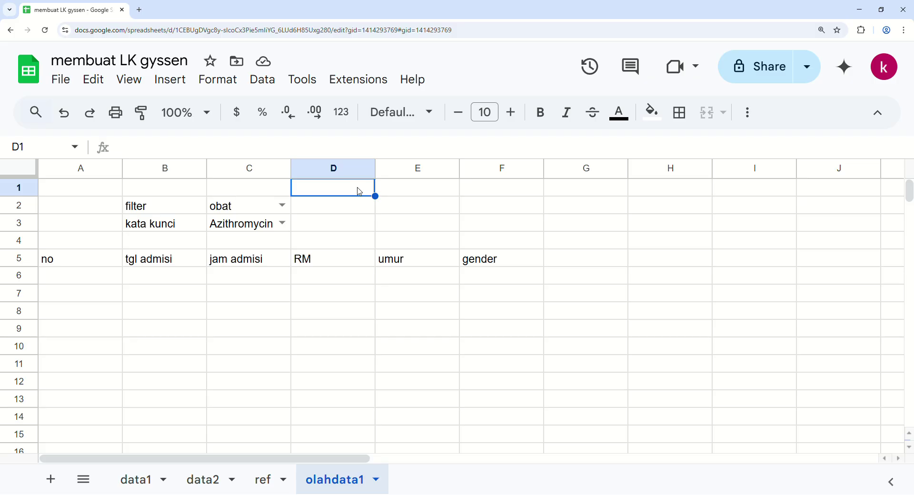
pyautogui.write('m - r')
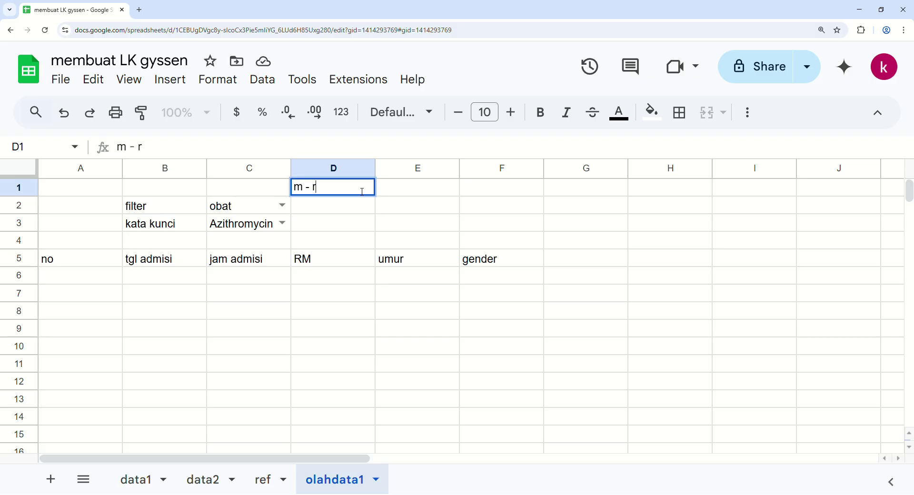
pyautogui.press('Return')
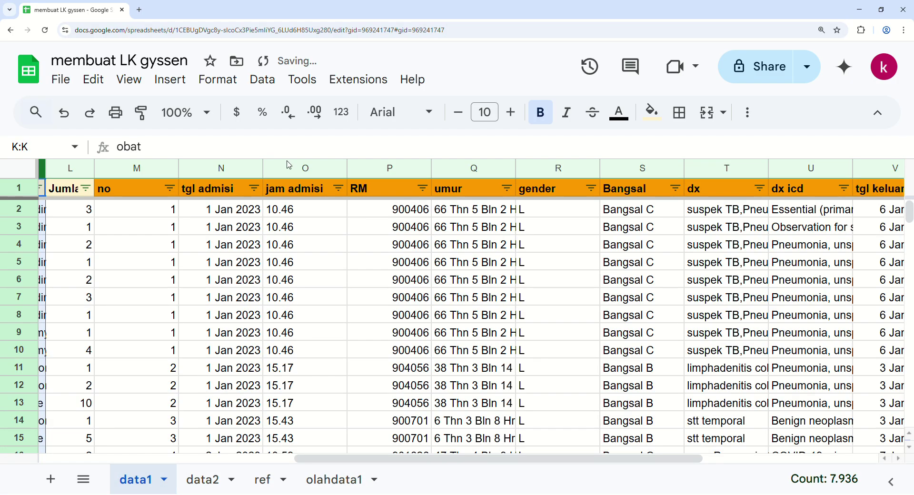
# Examine on data1 which columns hold no through gender, the obat entries, and the dx and dx icd diagnoses
pyautogui.click(138, 480)
pyautogui.click(129, 188)
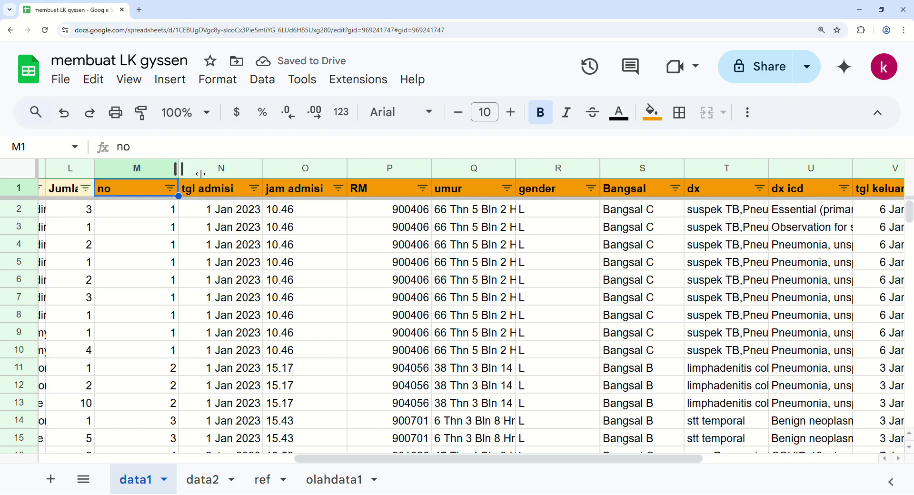
pyautogui.click(570, 190)
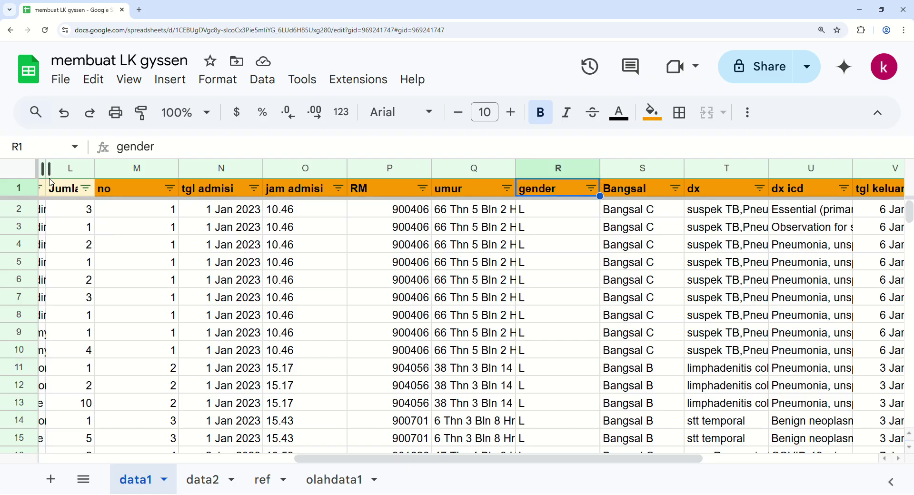
pyautogui.moveTo(316, 458); pyautogui.dragTo(253, 463)
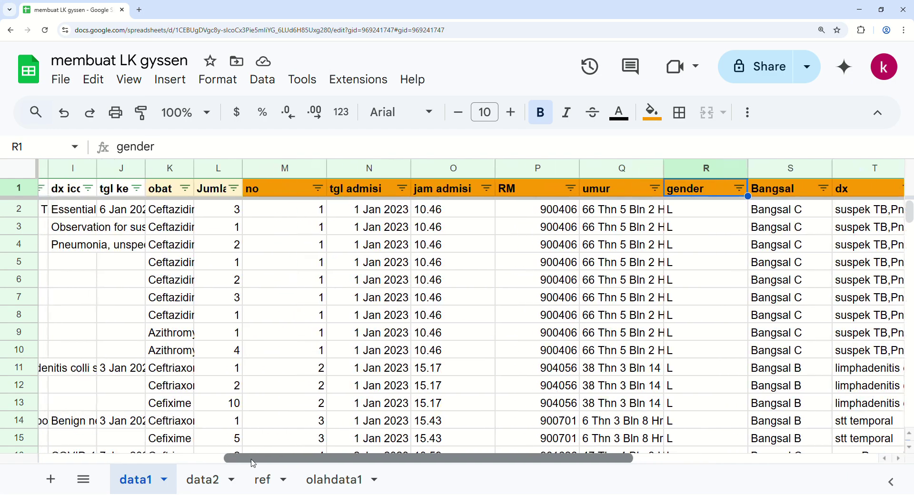
pyautogui.click(167, 170)
pyautogui.moveTo(350, 463); pyautogui.dragTo(465, 464)
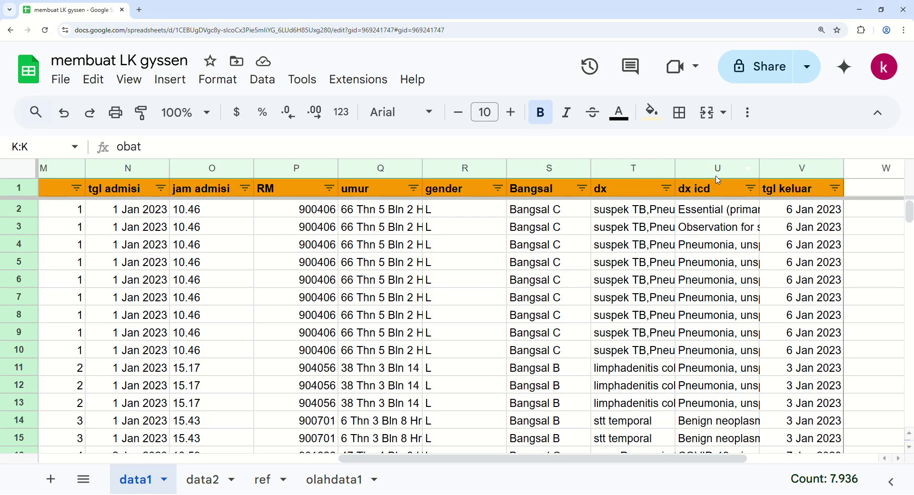
pyautogui.click(262, 481)
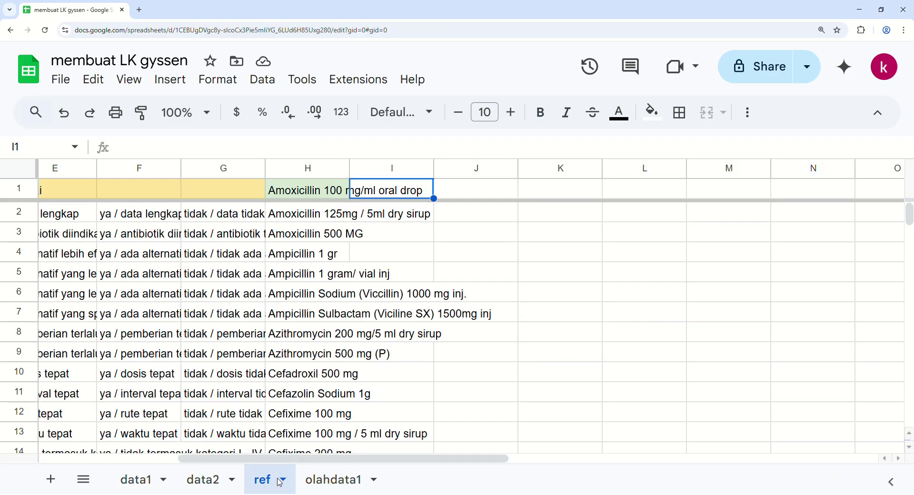
# Note the filter columns on olahdata1, with k = obat in E1 and t dan u = dx in E2
pyautogui.click(334, 479)
pyautogui.click(409, 193)
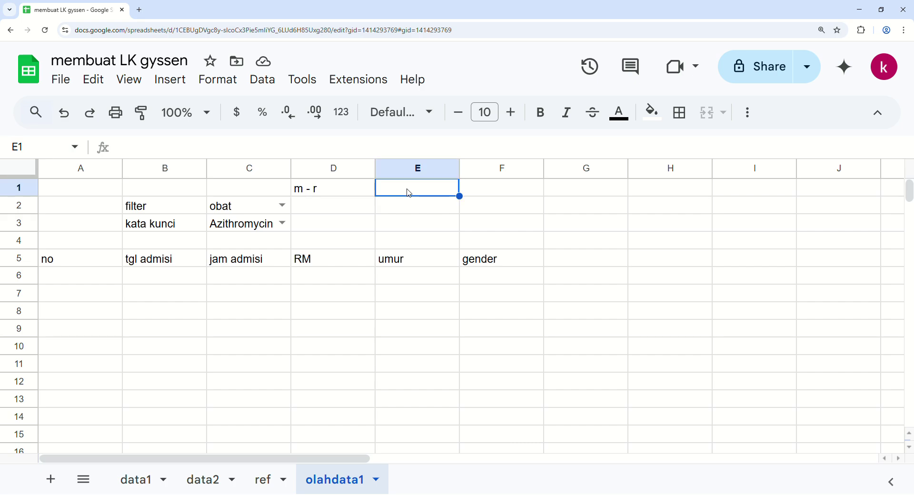
pyautogui.click(138, 479)
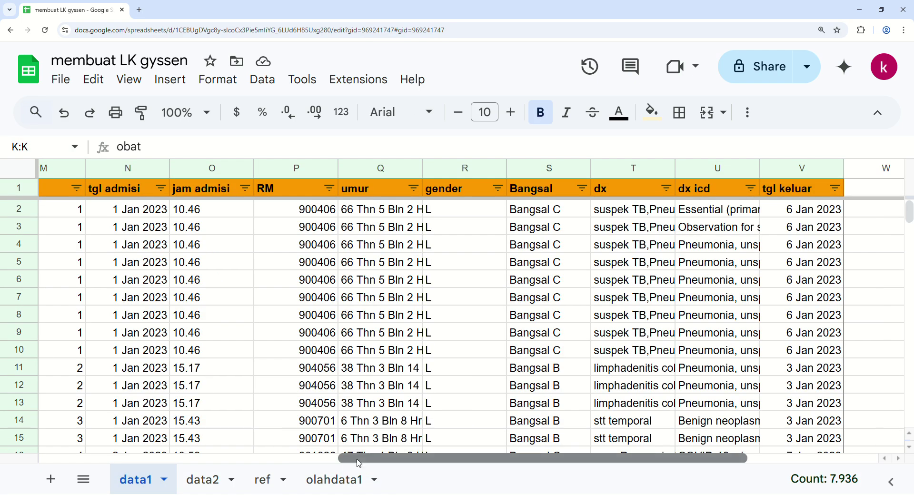
pyautogui.moveTo(357, 459); pyautogui.dragTo(237, 460)
pyautogui.click(326, 483)
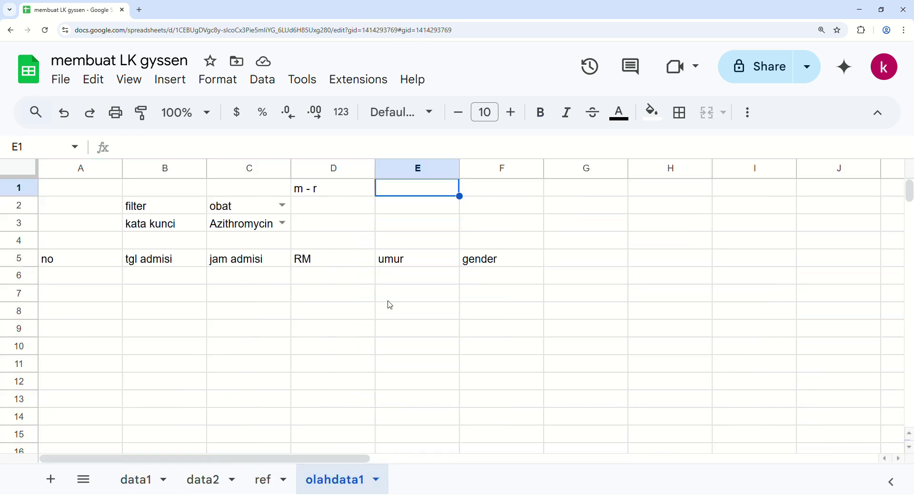
pyautogui.write('k = obat')
pyautogui.press('Return')
pyautogui.write('t dan u = ')
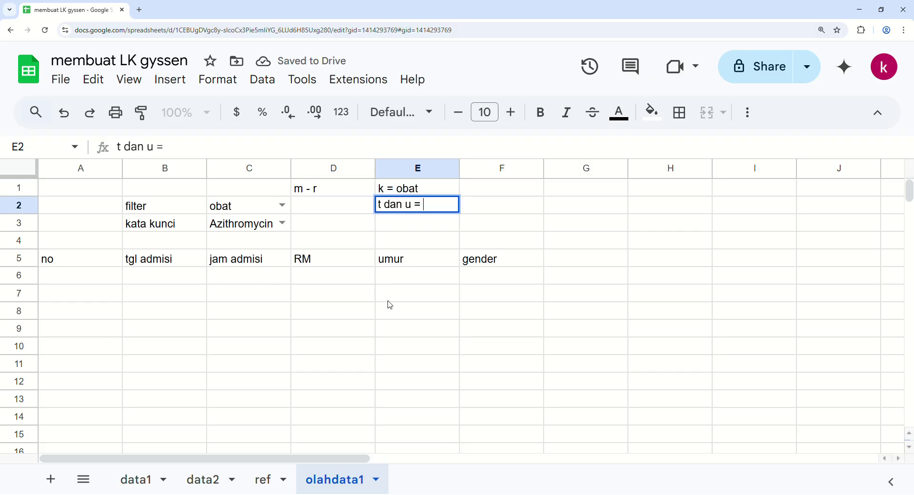
pyautogui.write('dx')
pyautogui.press('Return')
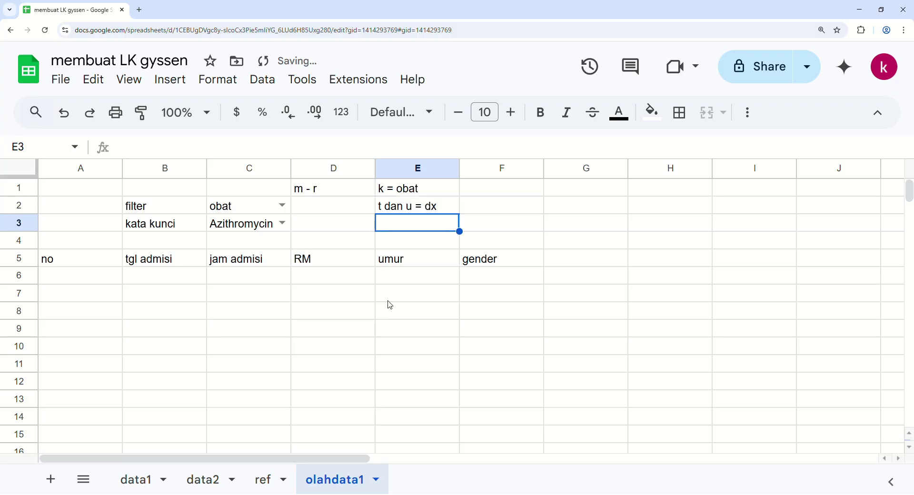
pyautogui.click(560, 272)
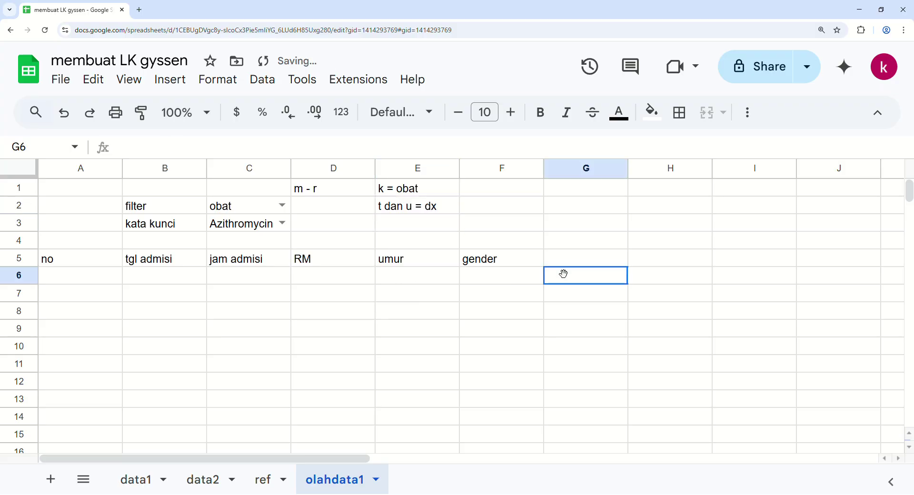
# Start a QUERY formula in A6 of olahdata1 with the open-ended data range data1!K2:V
pyautogui.click(75, 277)
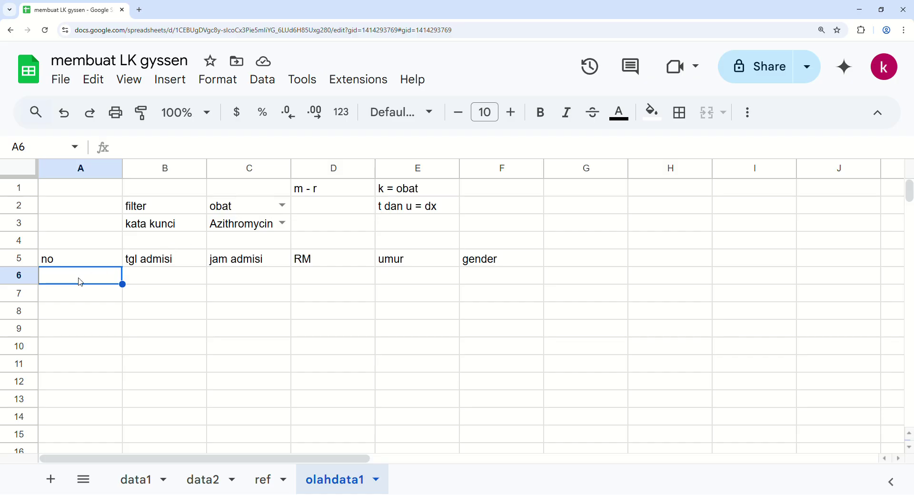
pyautogui.write('=query')
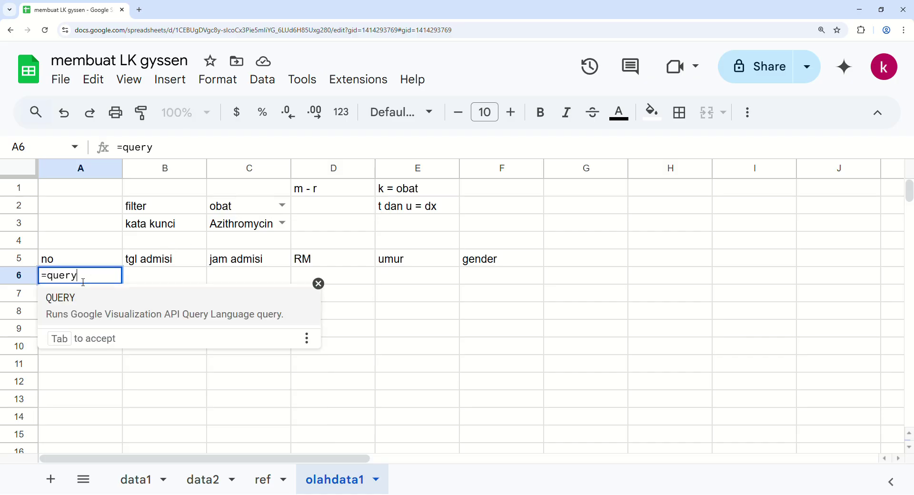
pyautogui.write('(')
pyautogui.click(135, 481)
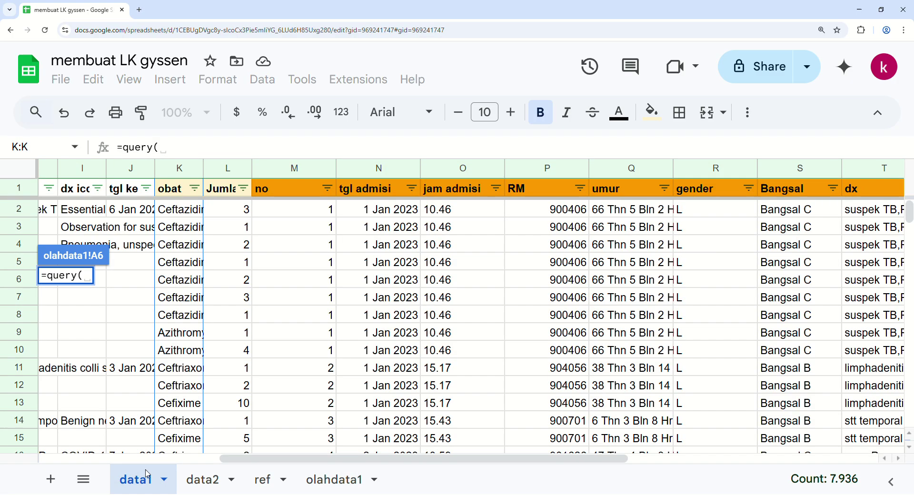
pyautogui.moveTo(174, 212); pyautogui.dragTo(877, 368)
pyautogui.press('BackSpace')
pyautogui.press('BackSpace')
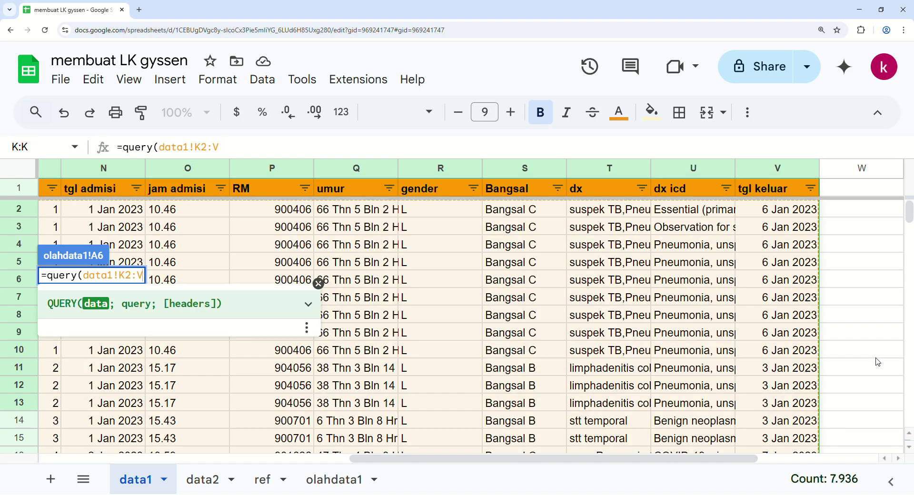
# Complete the A6 formula with the query string "Select M,N,O,P,Q,R" and enter it
pyautogui.write(';"Select')
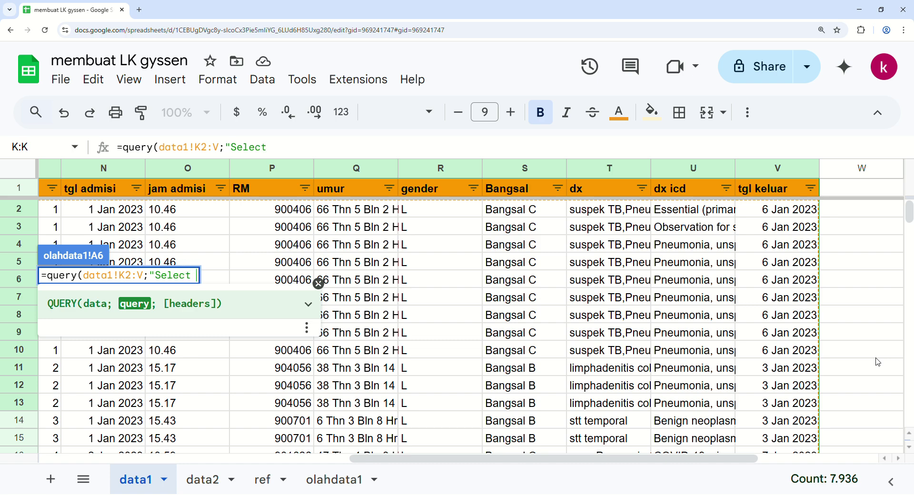
pyautogui.write(' M,N,O,P,Q,R')
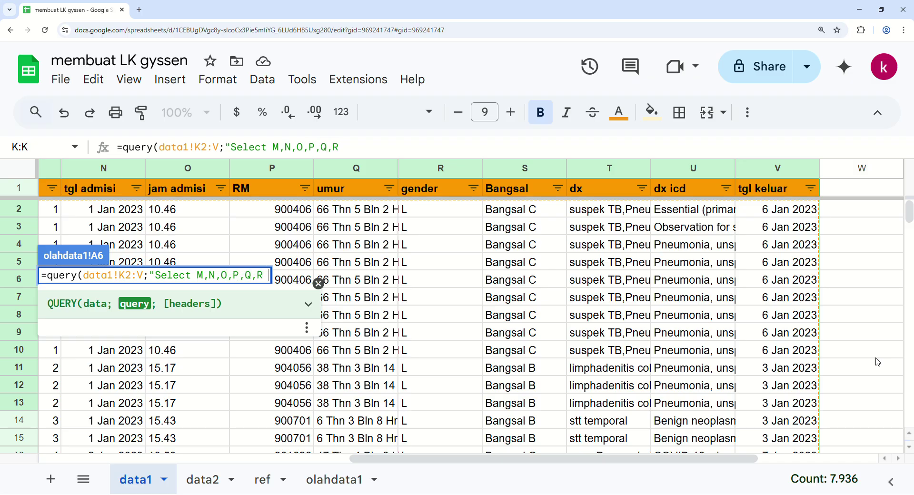
pyautogui.write('"')
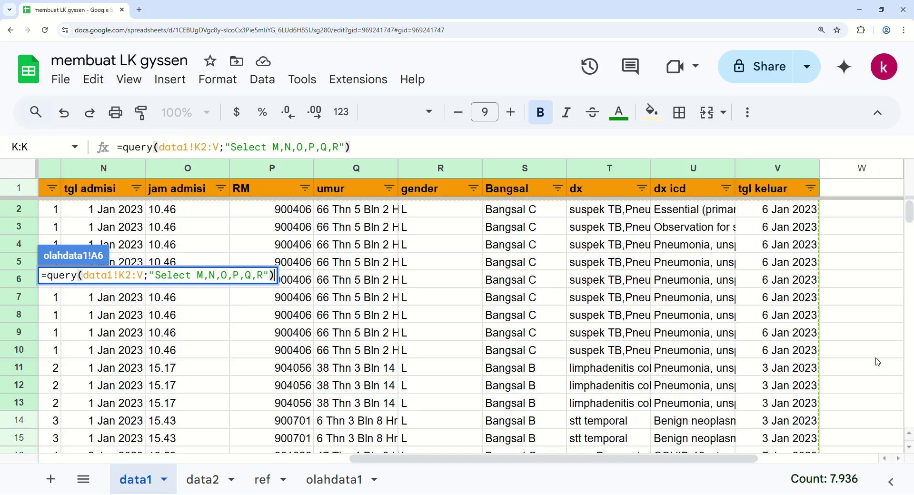
pyautogui.write(')')
pyautogui.press('Return')
pyautogui.press('Up')
pyautogui.press('Down')
pyautogui.press('Up')
pyautogui.press('Down')
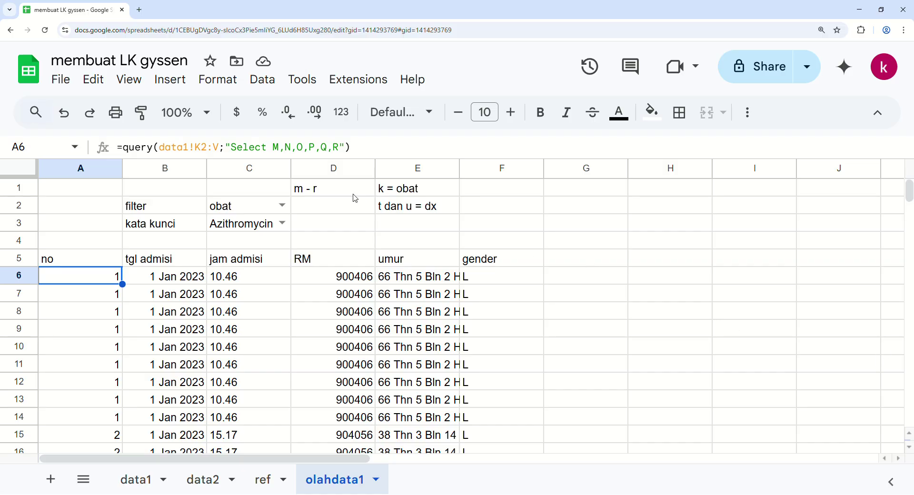
# Extend the A6 query string after the selected columns with the condition where lower (K) contains lower (
pyautogui.click(412, 195)
pyautogui.click(413, 210)
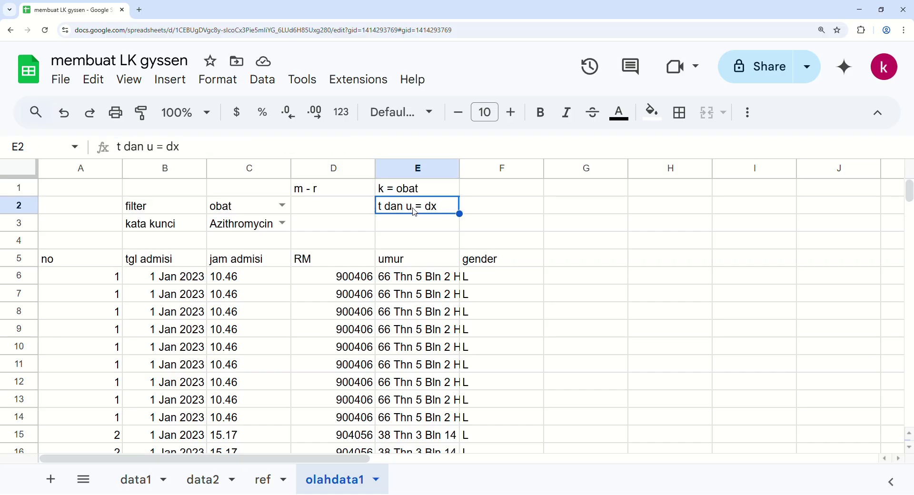
pyautogui.click(94, 262)
pyautogui.click(113, 272)
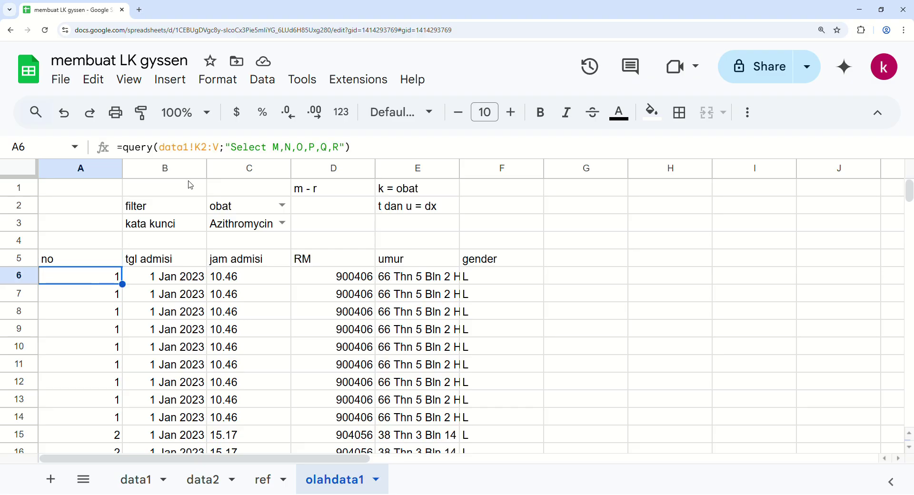
pyautogui.click(346, 151)
pyautogui.write('where')
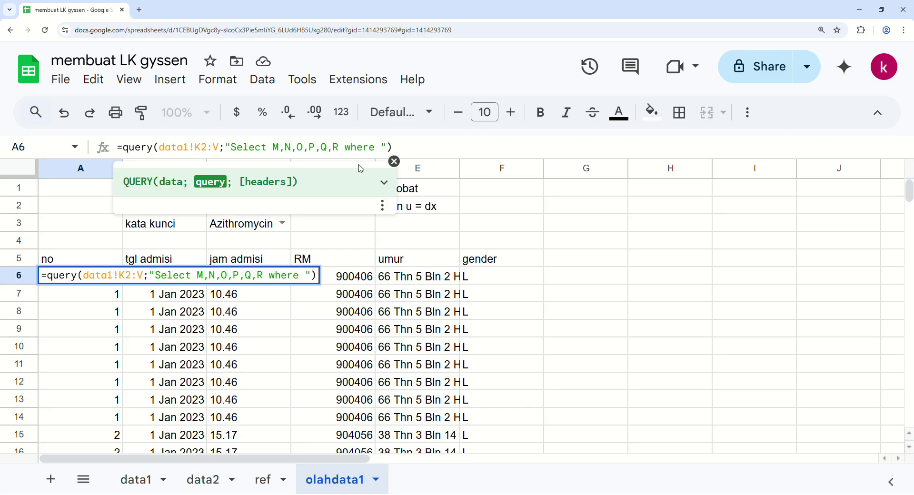
pyautogui.click(394, 161)
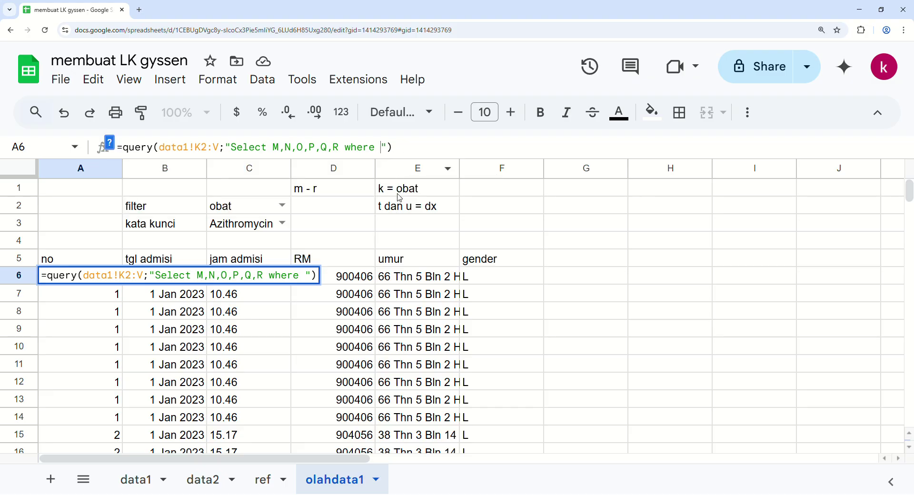
pyautogui.write('lower (K) contains lower (')
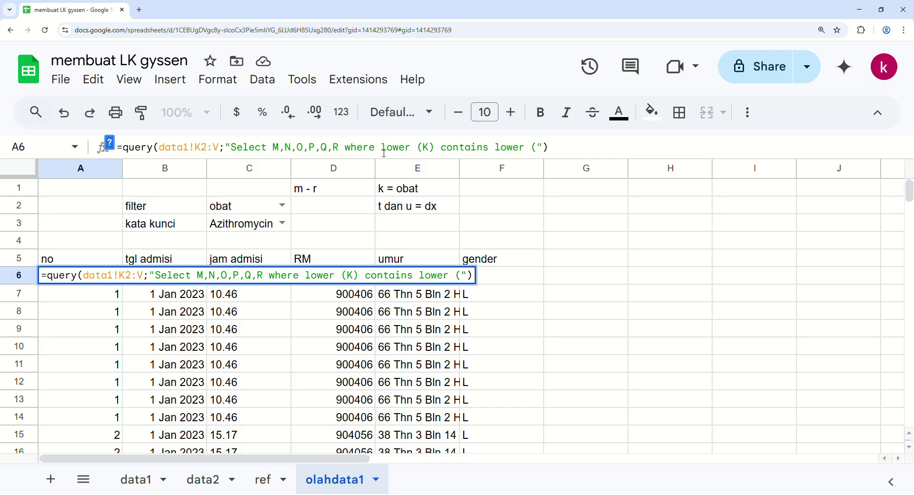
# Join the keyword cell C3 into the query condition as "&C3&", close its parenthesis and enter the A6 formula
pyautogui.write('"&')
pyautogui.write('C3')
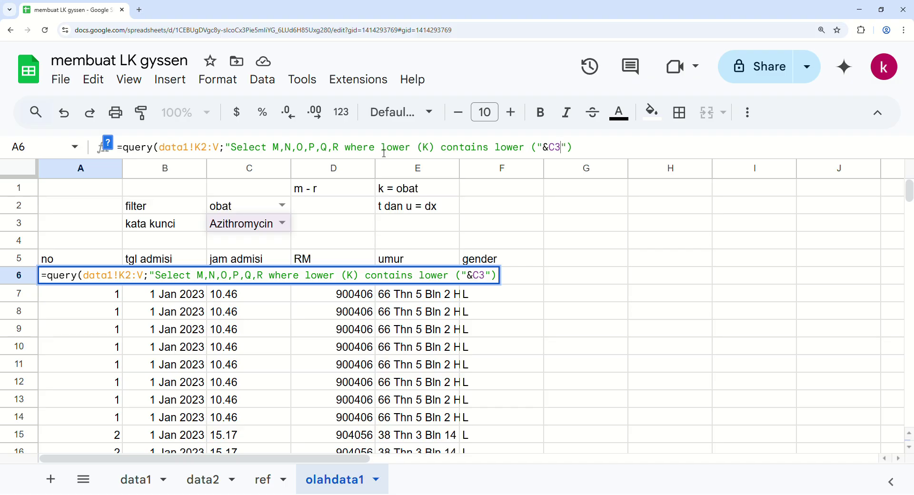
pyautogui.write('&')
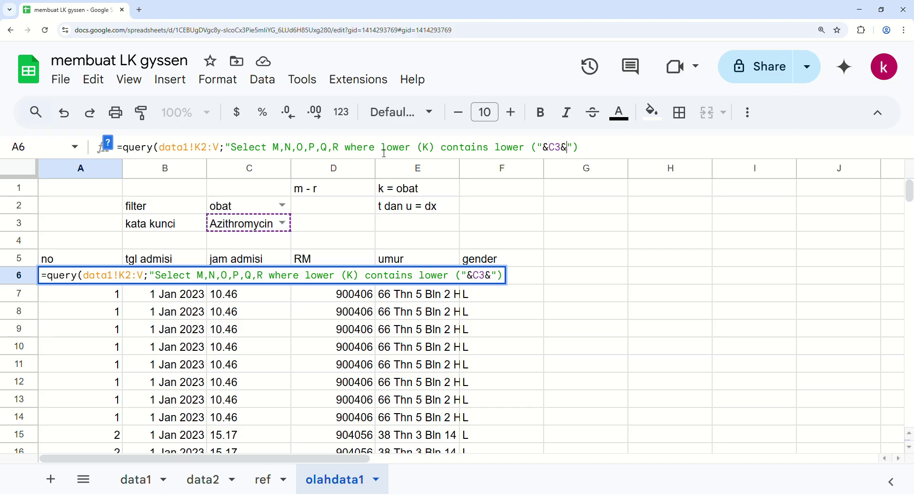
pyautogui.write('")')
pyautogui.press('Return')
pyautogui.press('Up')
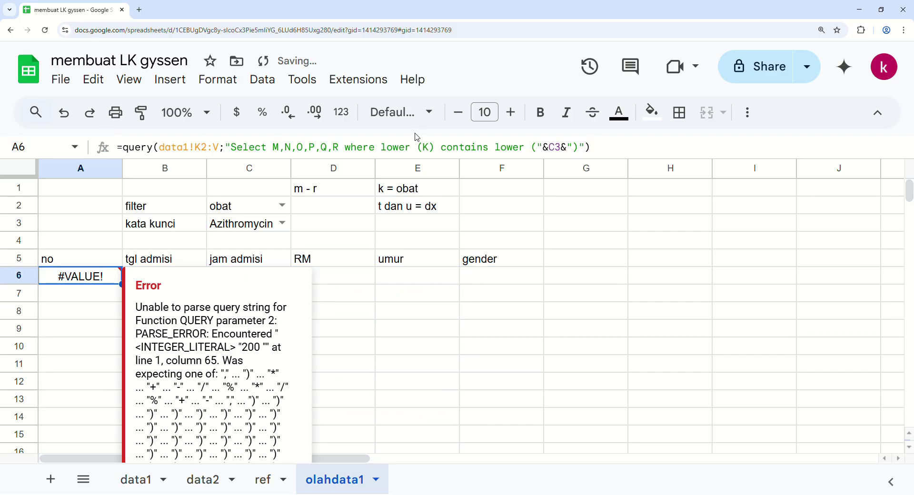
# Try contain instead of contains in the A6 query condition, and put contains back
pyautogui.click(494, 152)
pyautogui.press('BackSpace')
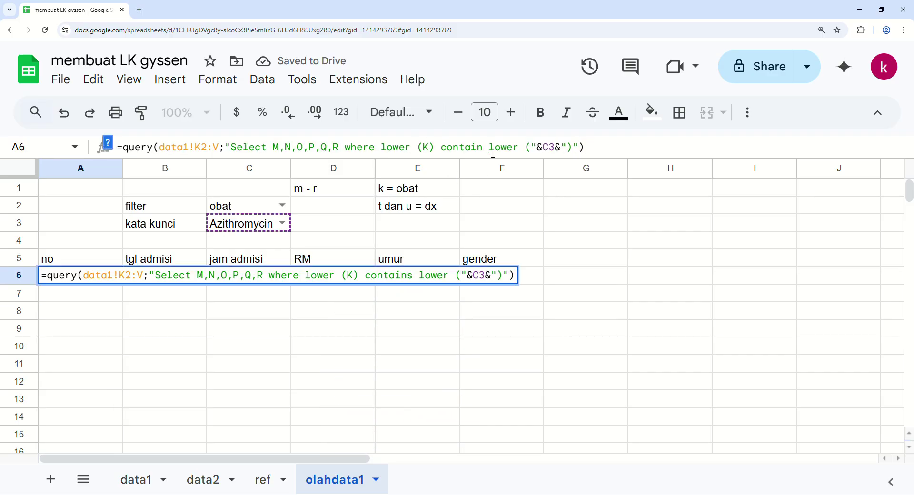
pyautogui.press('Return')
pyautogui.press('Up')
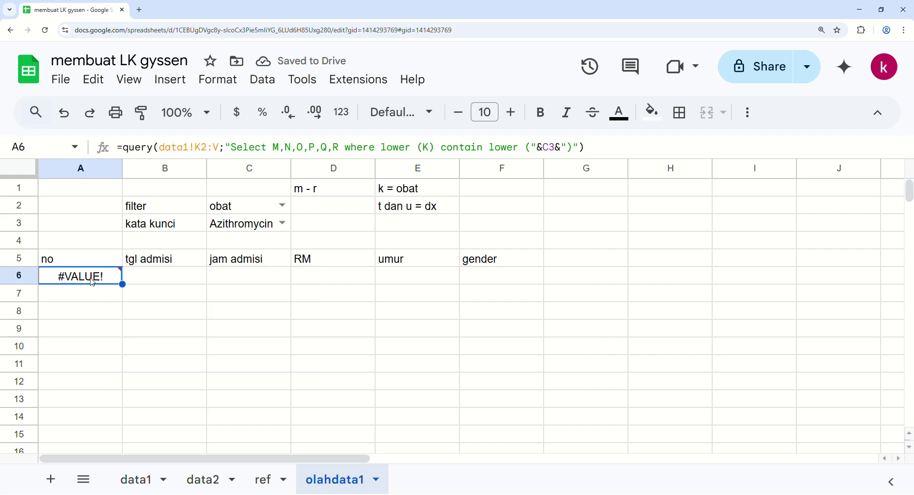
pyautogui.moveTo(92, 281)
pyautogui.click(485, 151)
pyautogui.write('s')
pyautogui.press('Return')
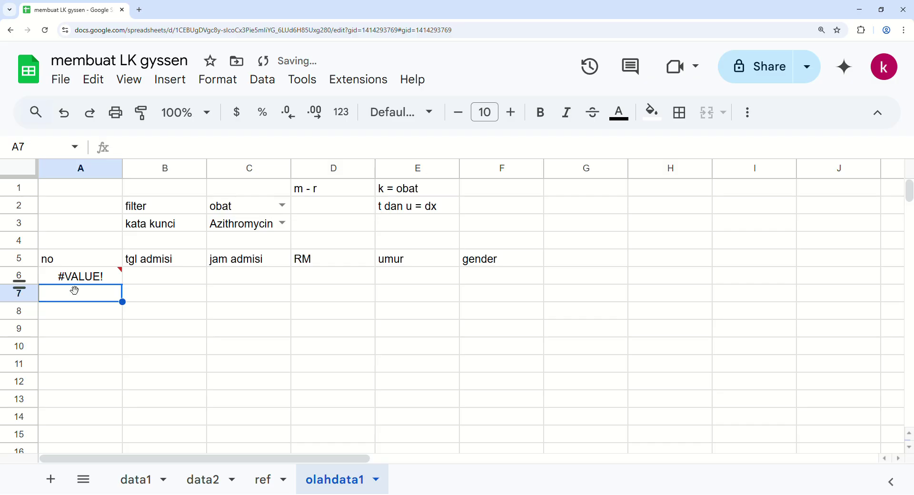
# Check the obat entries in column K of data1 against the A6 formula on olahdata1
pyautogui.click(141, 482)
pyautogui.moveTo(365, 458); pyautogui.dragTo(225, 452)
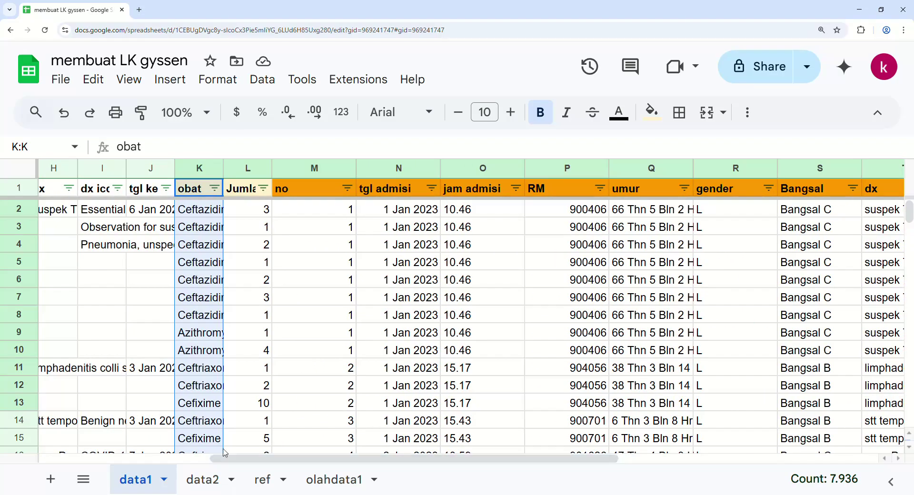
pyautogui.click(194, 280)
pyautogui.click(328, 480)
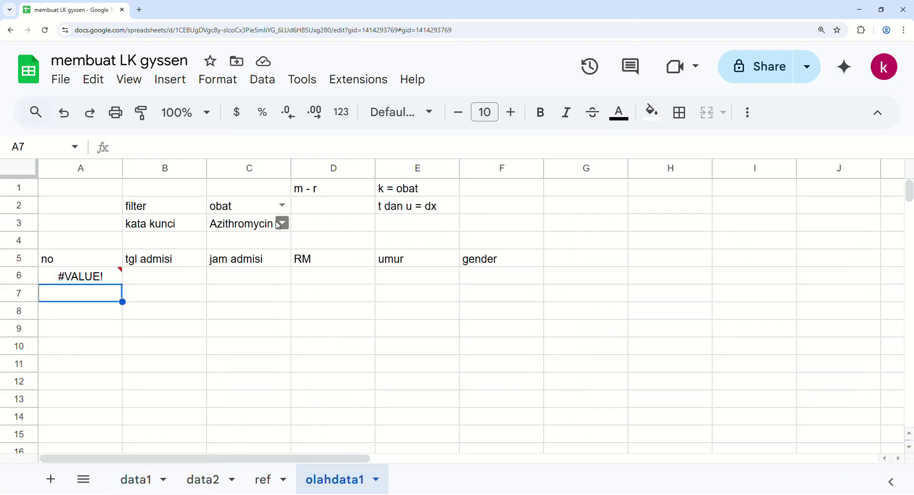
pyautogui.click(93, 279)
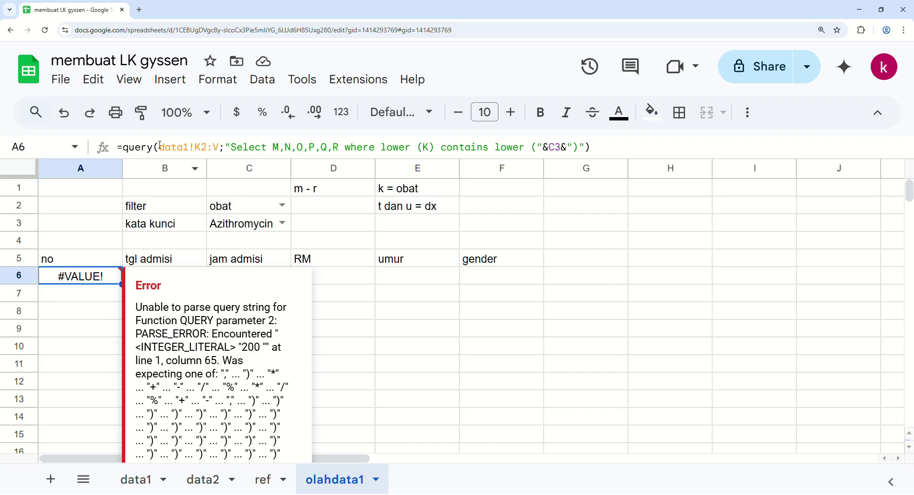
pyautogui.moveTo(104, 283)
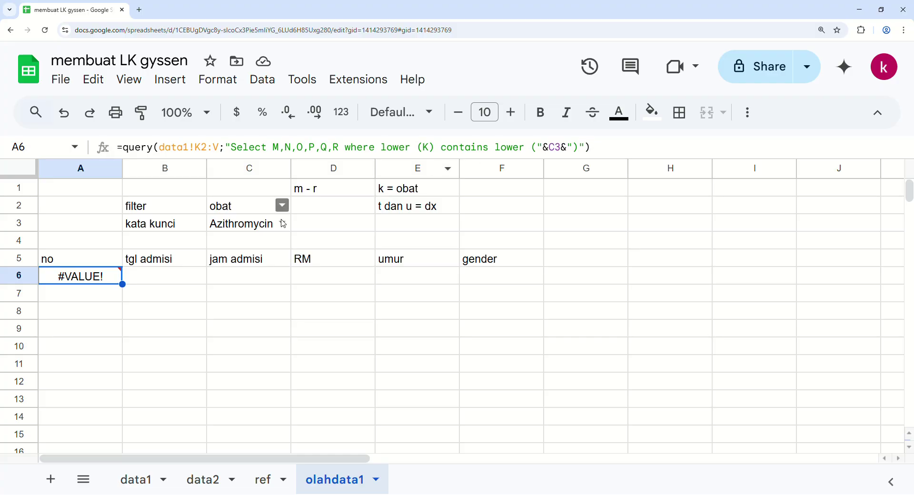
# Choose Amoxicillin 100 mg/ml oral drop as the kata kunci in C3
pyautogui.click(242, 228)
pyautogui.click(282, 223)
pyautogui.click(267, 266)
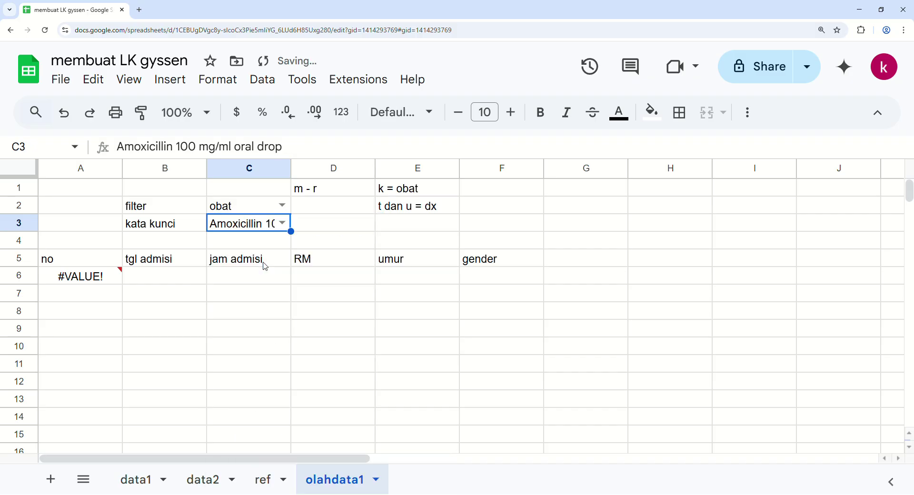
pyautogui.click(268, 206)
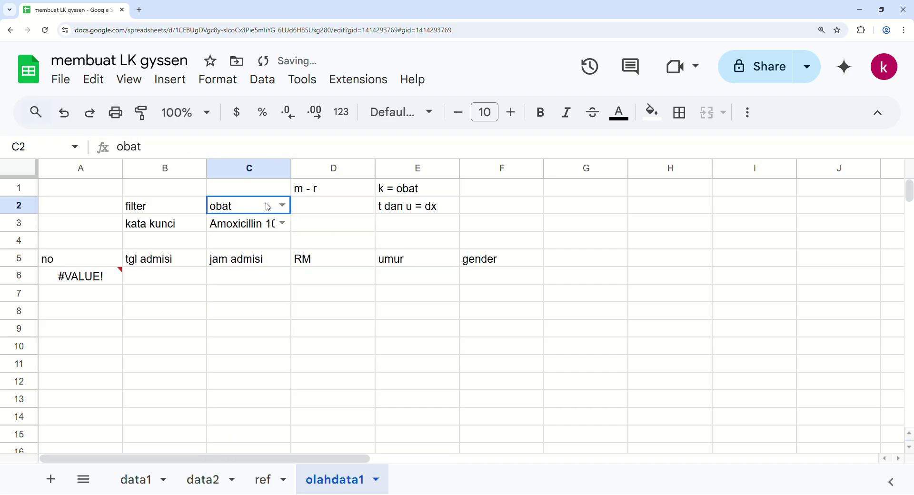
pyautogui.click(266, 228)
# Enclose the C3 reference in single quotes in the A6 query condition, as lower ('"&C3&"'), and enter the formula
pyautogui.click(93, 278)
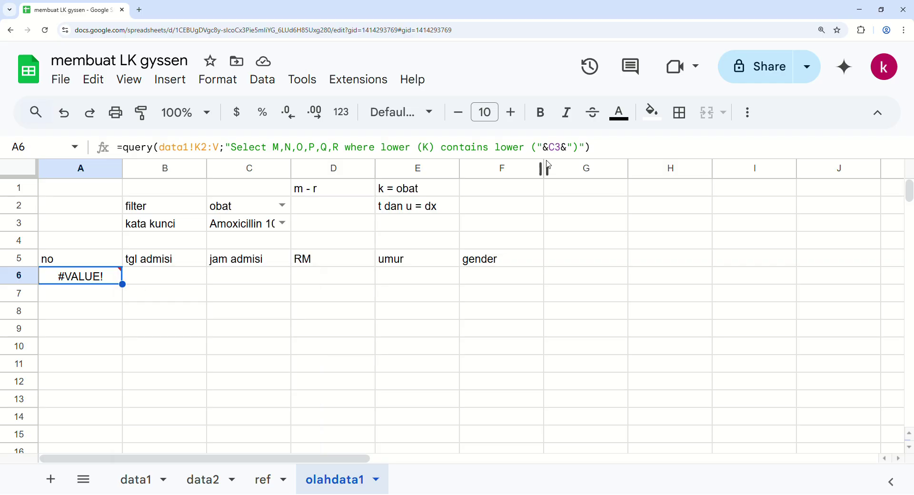
pyautogui.click(492, 151)
pyautogui.click(608, 149)
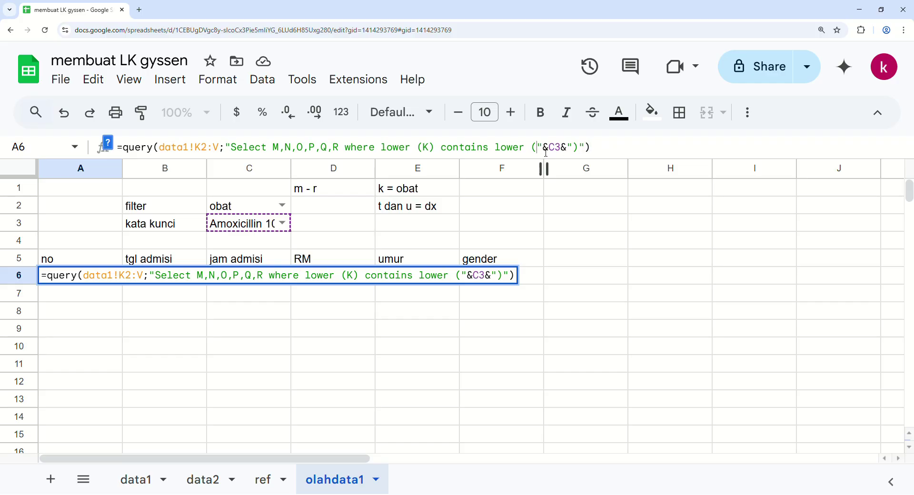
pyautogui.write("'")
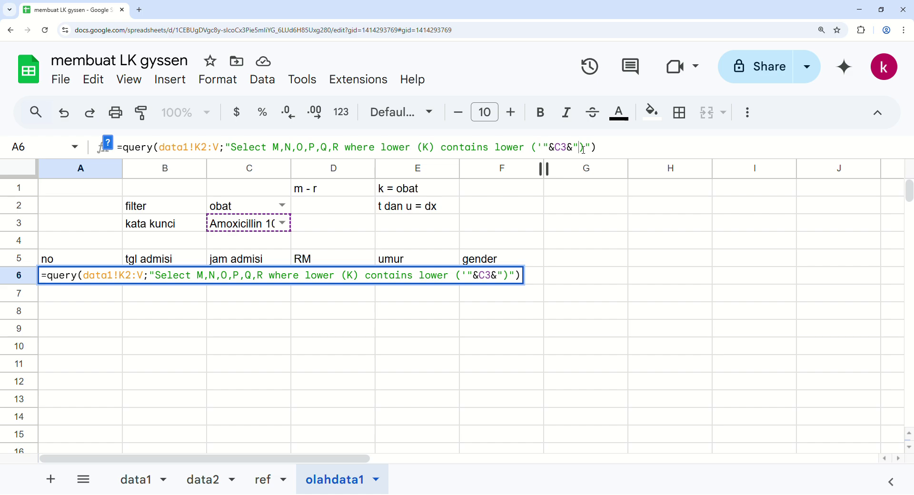
pyautogui.write("'")
pyautogui.press('Return')
pyautogui.press('Up')
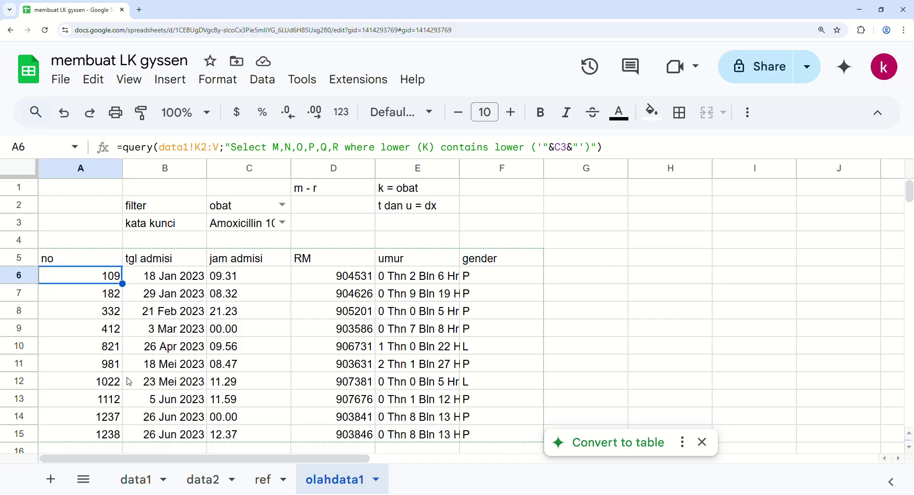
# Set the kata kunci in C3 to the partial drug name azi and review the filtered rows
pyautogui.click(261, 225)
pyautogui.write('azi')
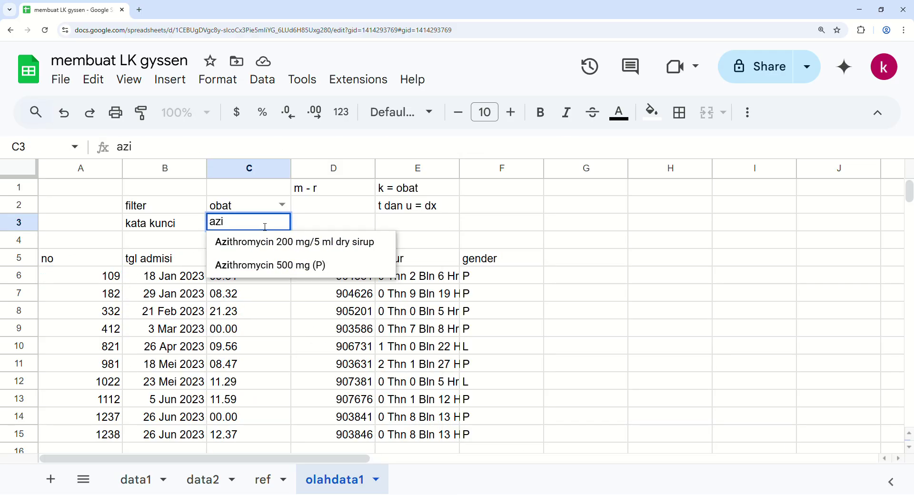
pyautogui.press('Return')
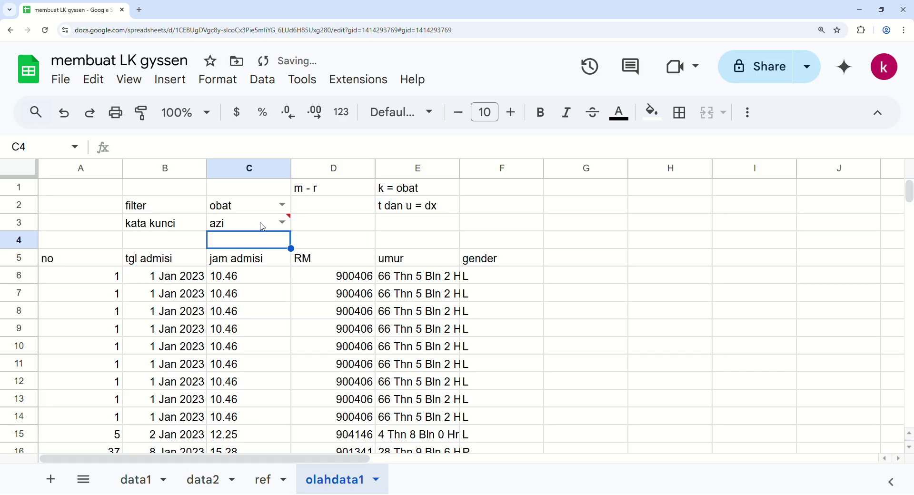
pyautogui.scroll(-2, 273, 343)
pyautogui.scroll(2, 304, 299)
# Wrap the A6 QUERY formula in UNIQUE to remove duplicate patient rows, and review the list
pyautogui.click(72, 282)
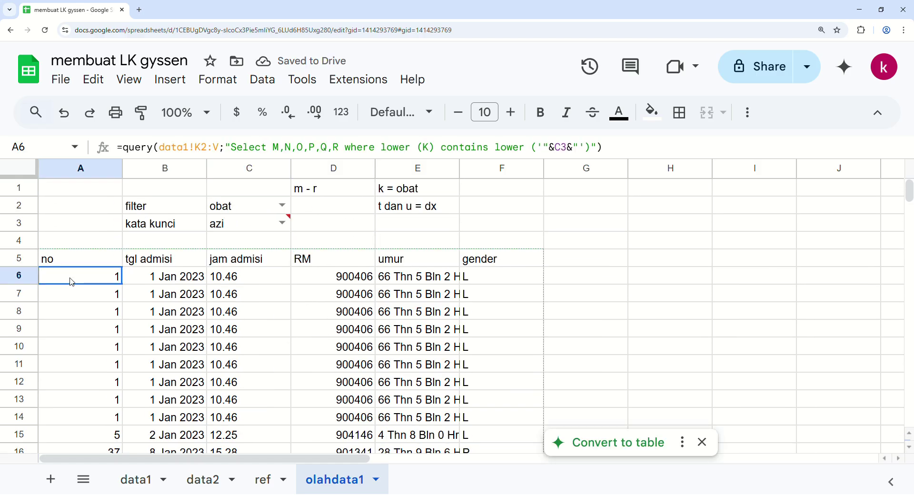
pyautogui.press('Return')
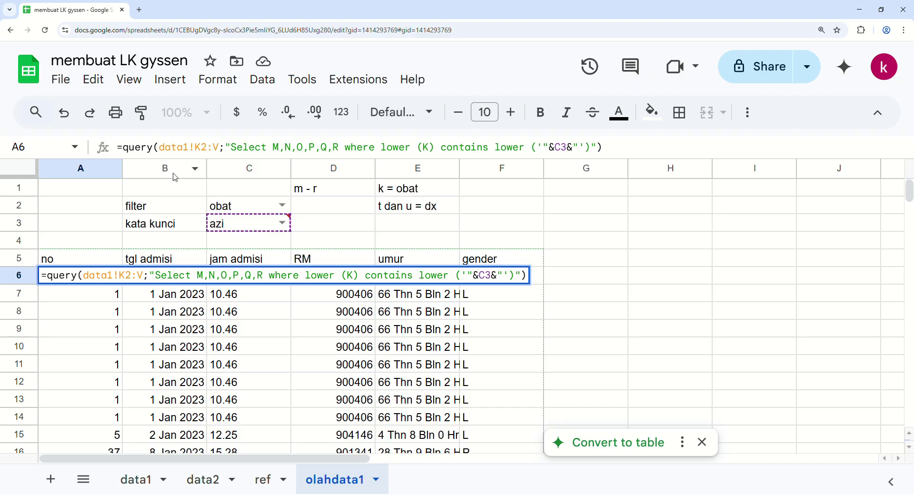
pyautogui.write('unique')
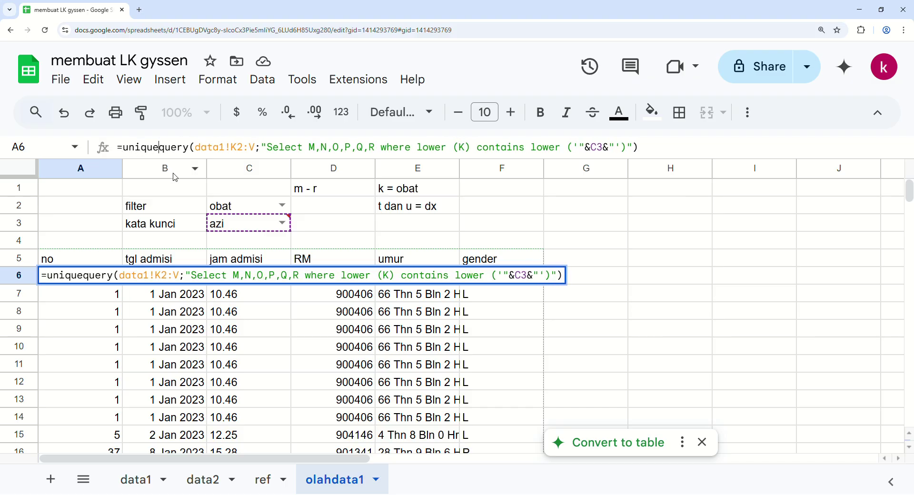
pyautogui.write('(')
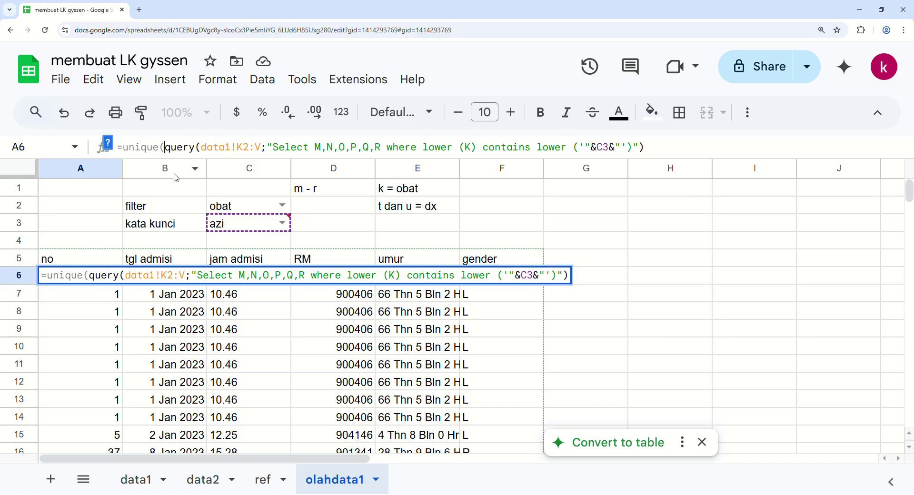
pyautogui.click(661, 152)
pyautogui.write(')')
pyautogui.press('Return')
pyautogui.press('Up')
pyautogui.scroll(-5, 273, 361)
pyautogui.scroll(5, 273, 361)
# Test the list with the kata kunci Ampicillin 1 gr and Cefadroxil 500 mg in C3
pyautogui.click(282, 223)
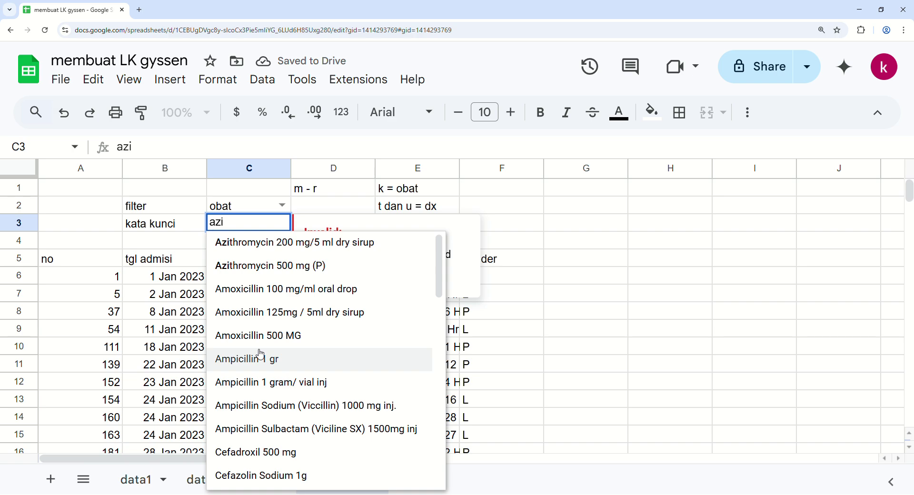
pyautogui.click(260, 358)
pyautogui.click(252, 241)
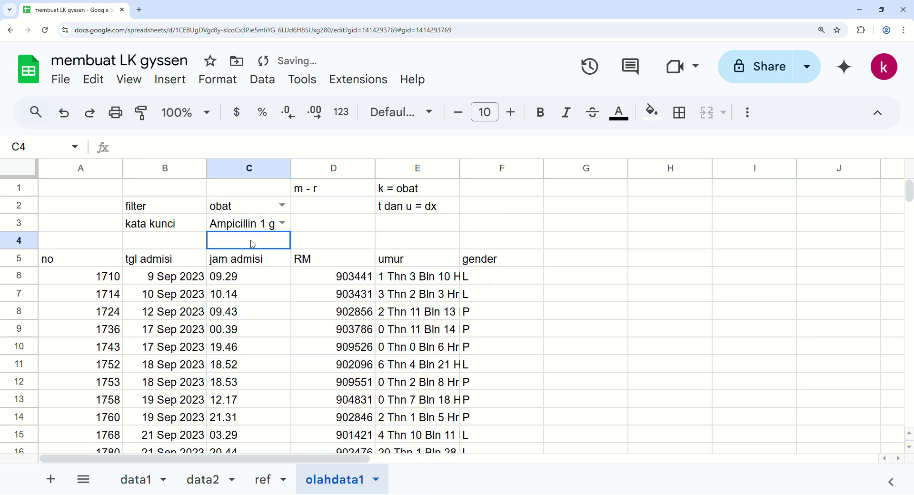
pyautogui.click(282, 223)
pyautogui.scroll(-1, 270, 456)
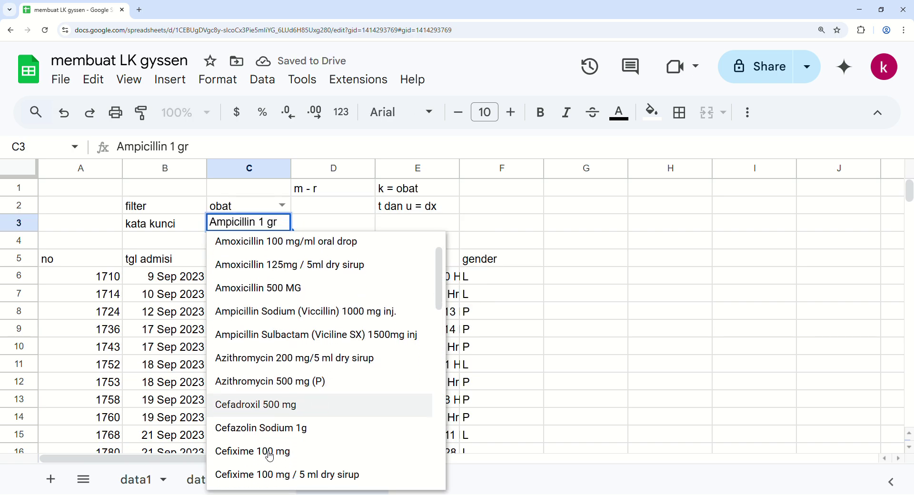
pyautogui.click(275, 405)
pyautogui.click(167, 333)
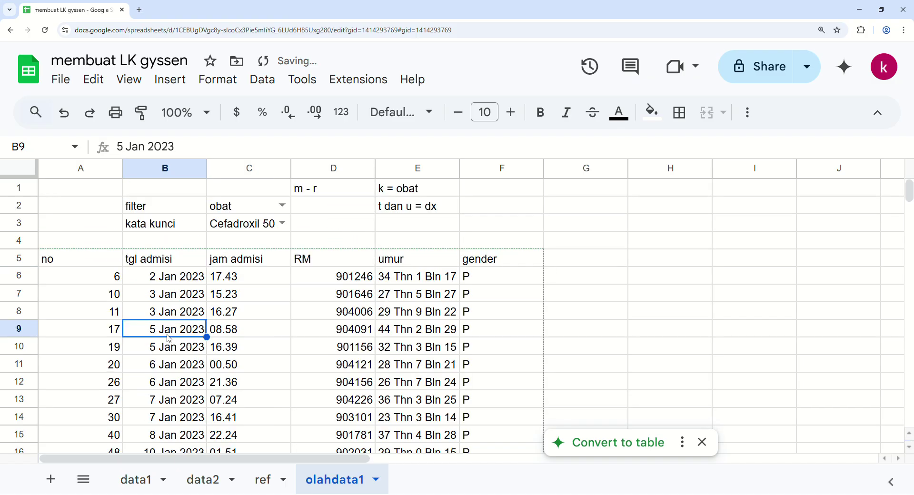
# Switch the filter in C2 to diagnosis, choose the ",obs hipotensi ec syok hipovolemik" entry as kata kunci, and check A6
pyautogui.click(75, 277)
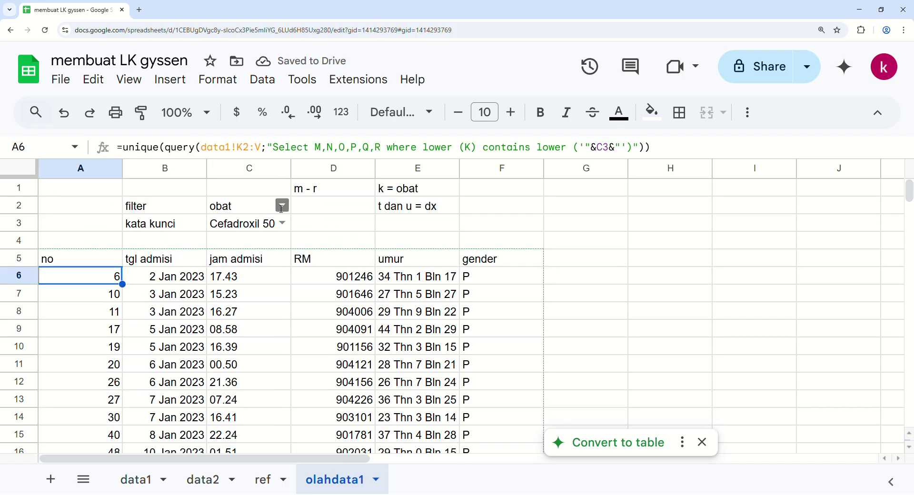
pyautogui.click(282, 206)
pyautogui.click(242, 225)
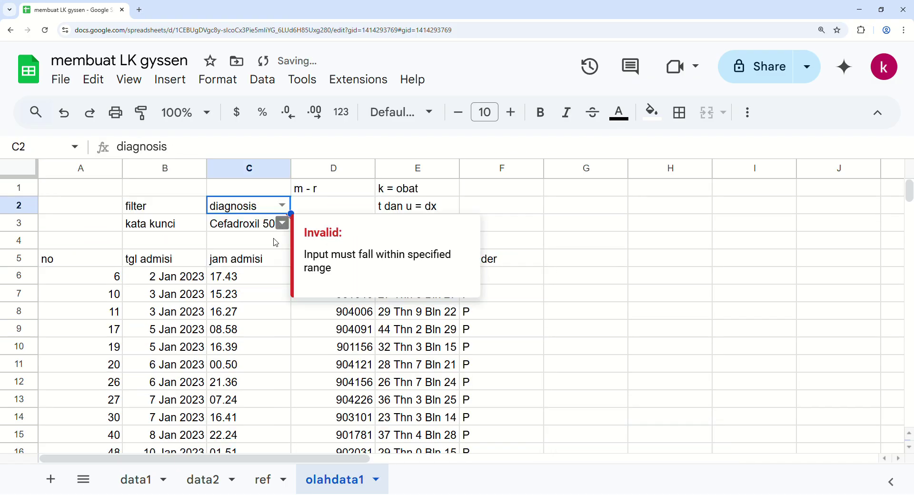
pyautogui.click(282, 223)
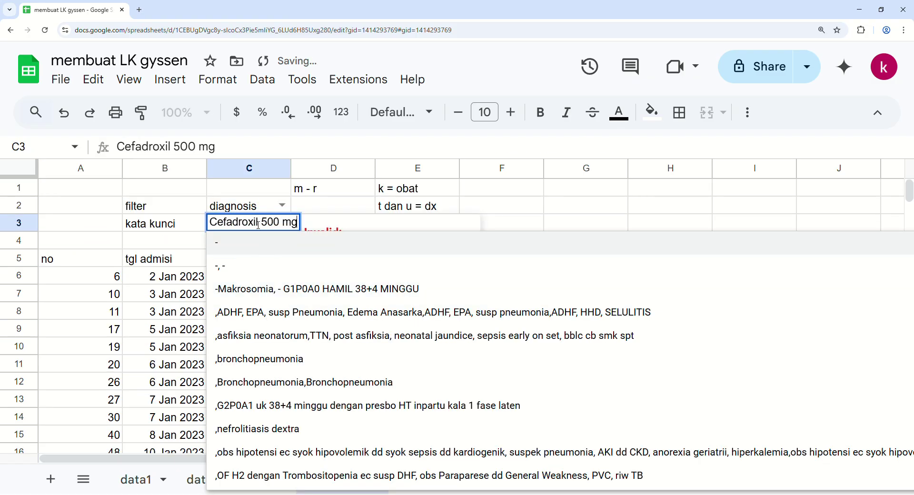
pyautogui.click(261, 460)
pyautogui.click(170, 241)
pyautogui.click(92, 281)
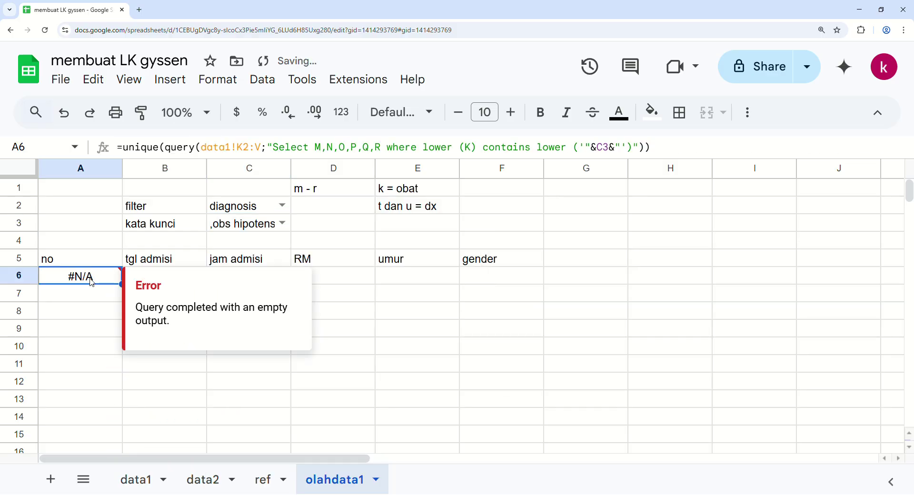
# Extend the A6 query with "or lower (T) contains lower" using the keyword in C3, so column T is searched too
pyautogui.doubleClick(285, 225)
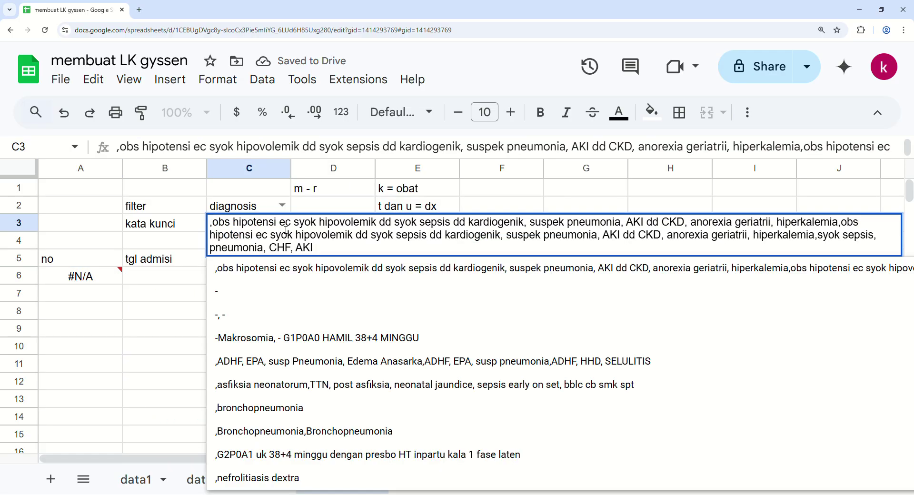
pyautogui.click(169, 241)
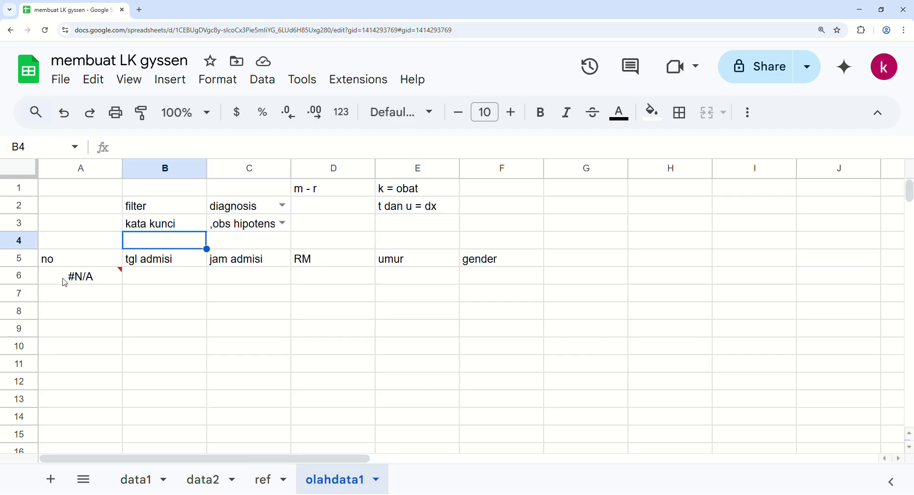
pyautogui.click(64, 283)
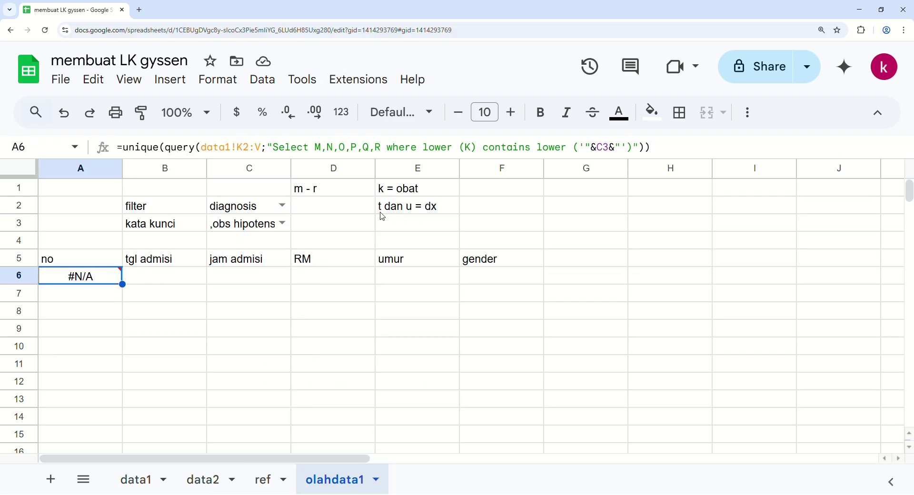
pyautogui.click(640, 151)
pyautogui.write('or')
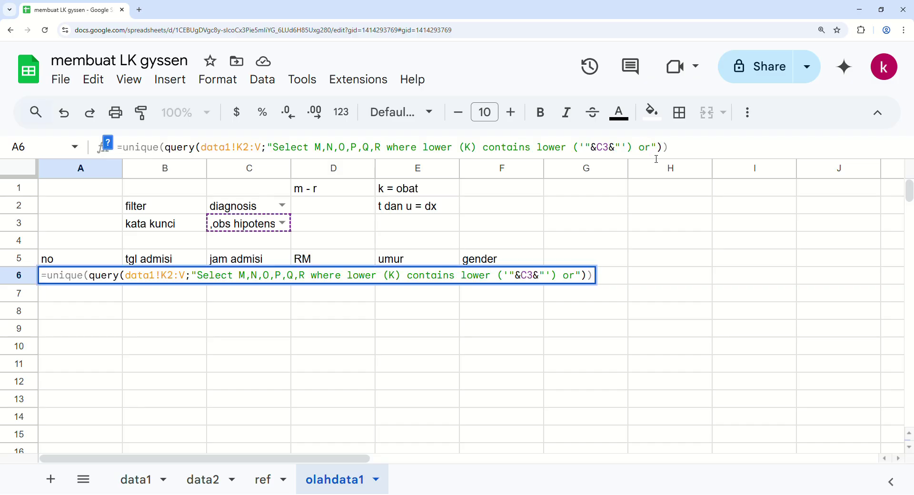
pyautogui.click(657, 148)
pyautogui.moveTo(423, 150); pyautogui.dragTo(634, 152)
pyautogui.hotkey('ctrl', 'c')
pyautogui.click(658, 149)
pyautogui.hotkey('ctrl', 'v')
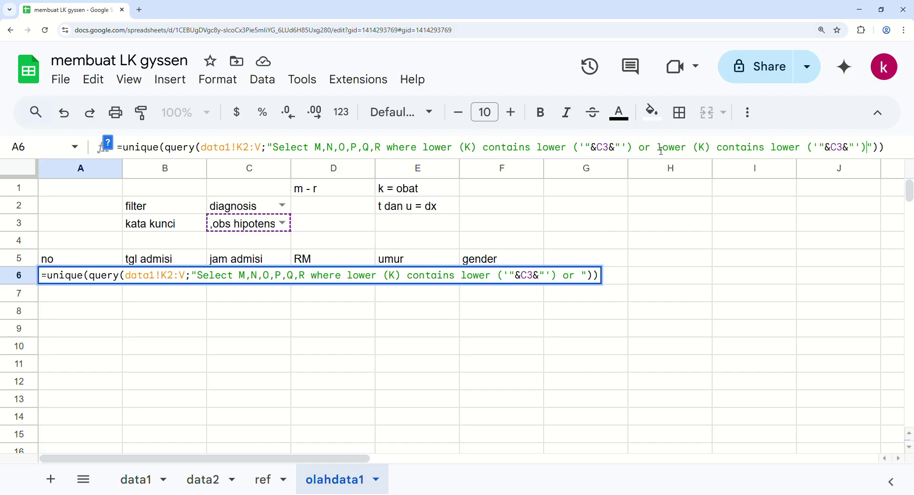
pyautogui.doubleClick(701, 149)
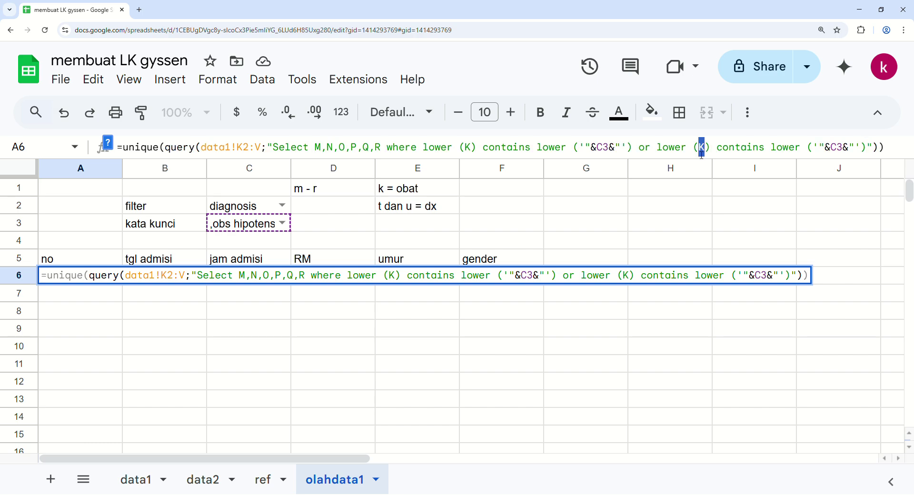
pyautogui.write('T')
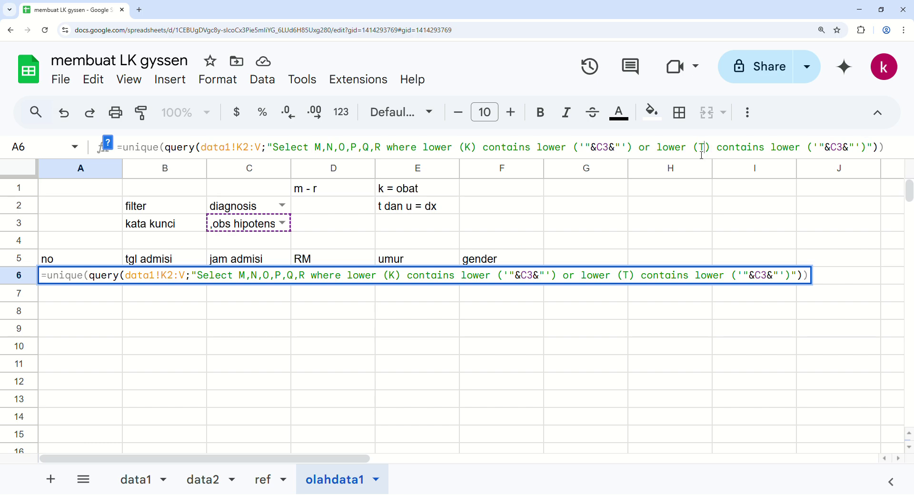
# Add a third condition to the A6 query that matches lower (U) against the keyword in C3, and commit the formula
pyautogui.click(873, 150)
pyautogui.hotkey('ctrl', 'v')
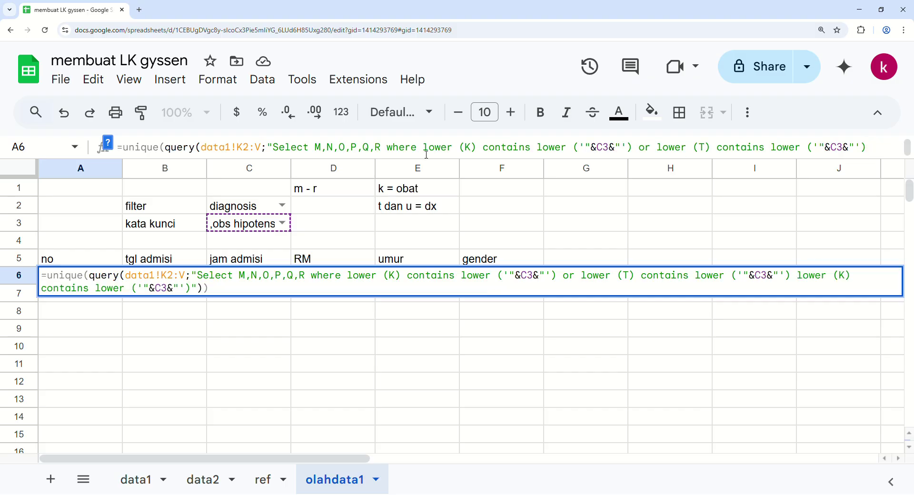
pyautogui.click(392, 150)
pyautogui.doubleClick(126, 167)
pyautogui.write('U')
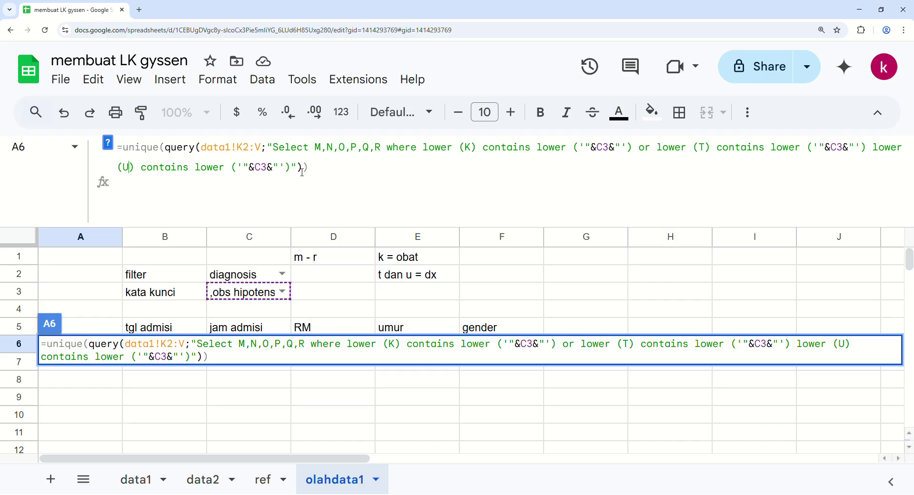
pyautogui.press('Return')
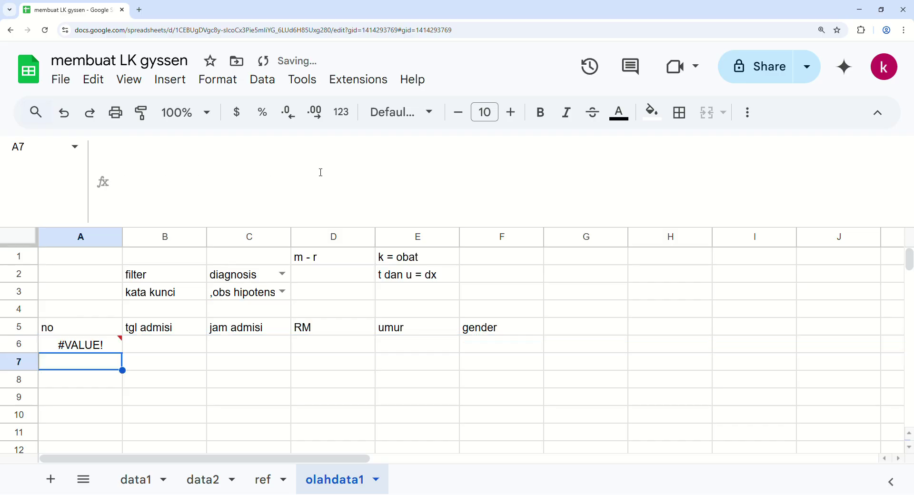
# Examine the A6 error message and check the closing brackets and conditions of the query formula
pyautogui.click(97, 351)
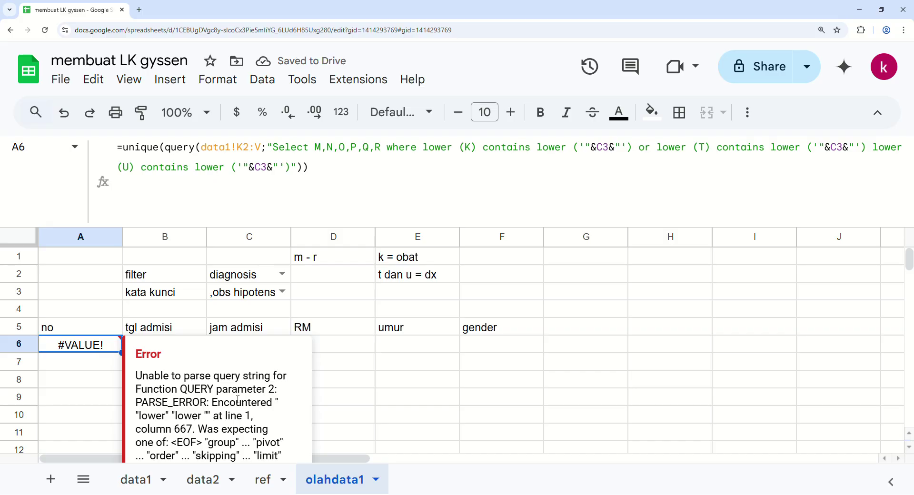
pyautogui.click(318, 173)
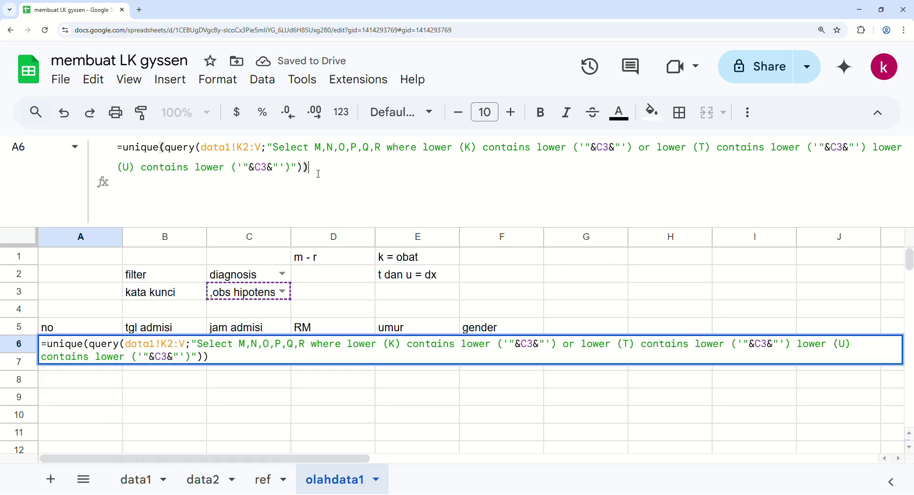
pyautogui.press('Left')
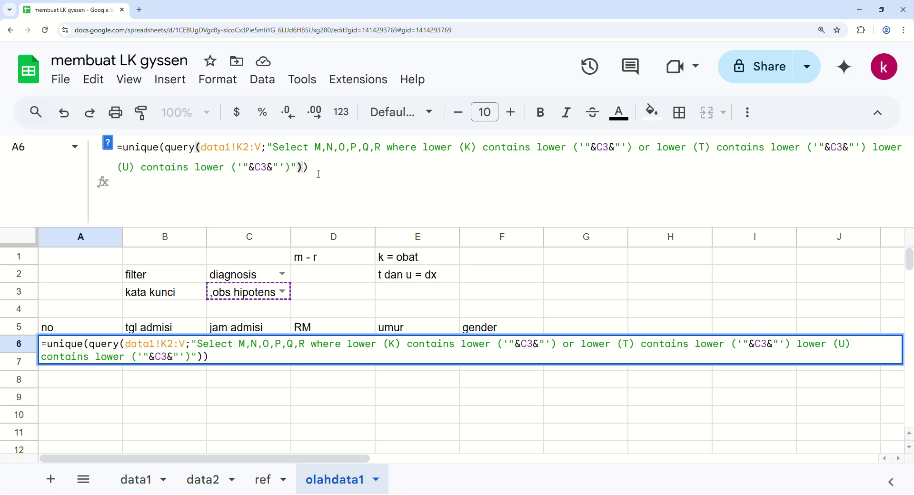
pyautogui.press('Right')
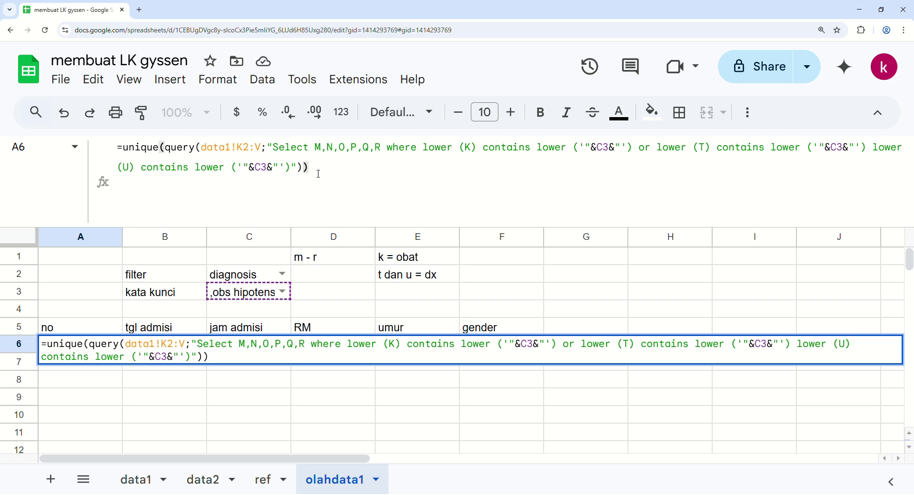
pyautogui.press('Left')
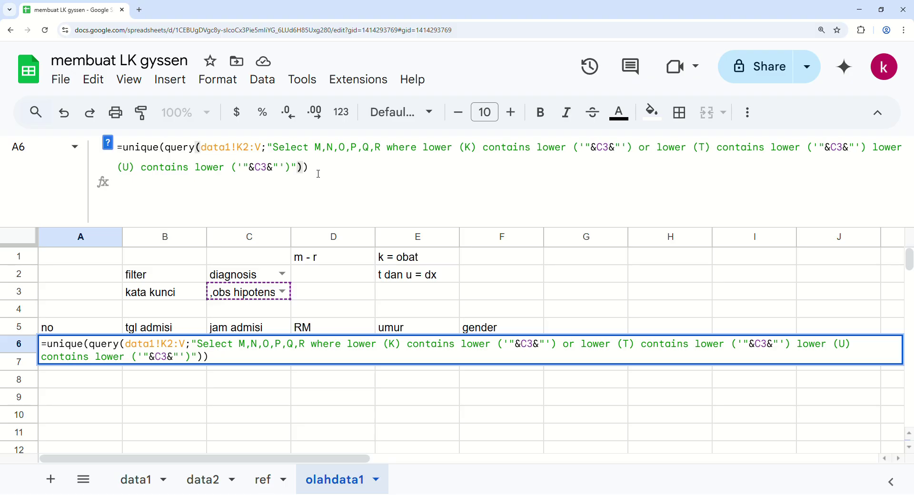
pyautogui.press('Left')
pyautogui.press('Left')
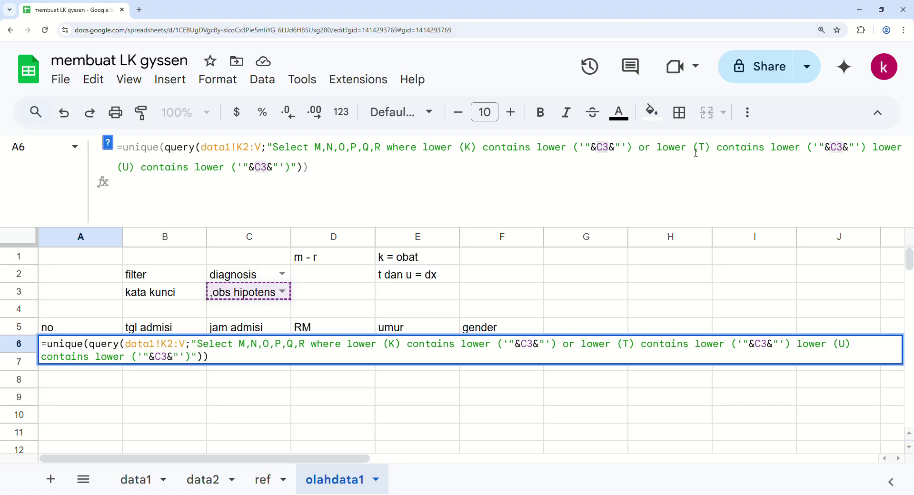
pyautogui.click(871, 152)
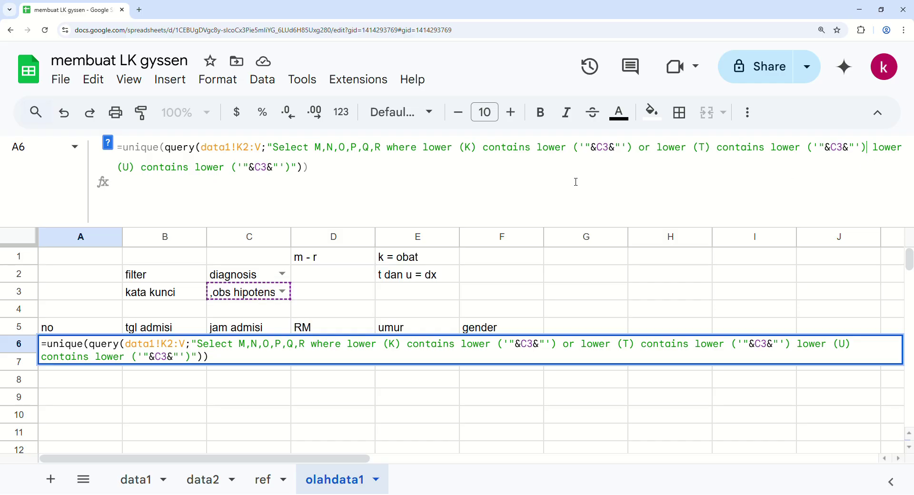
pyautogui.click(293, 168)
pyautogui.click(319, 171)
pyautogui.press('Return')
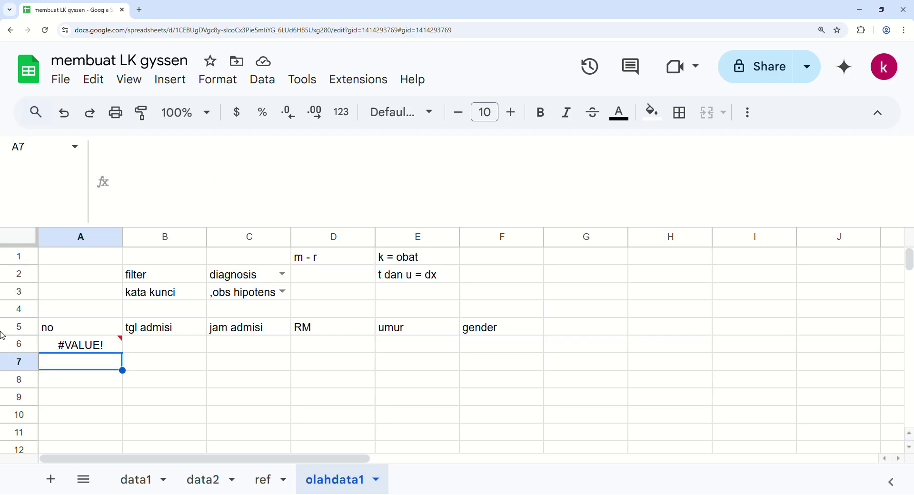
pyautogui.moveTo(94, 347)
pyautogui.scroll(-1, 93, 348)
pyautogui.scroll(1, 93, 348)
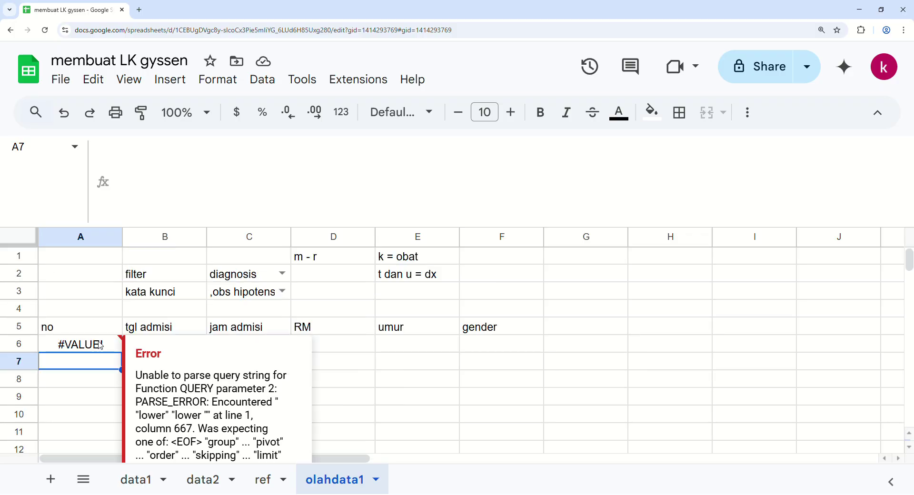
# Insert the missing "or" before the lower (U) condition in the A6 query formula
pyautogui.click(100, 345)
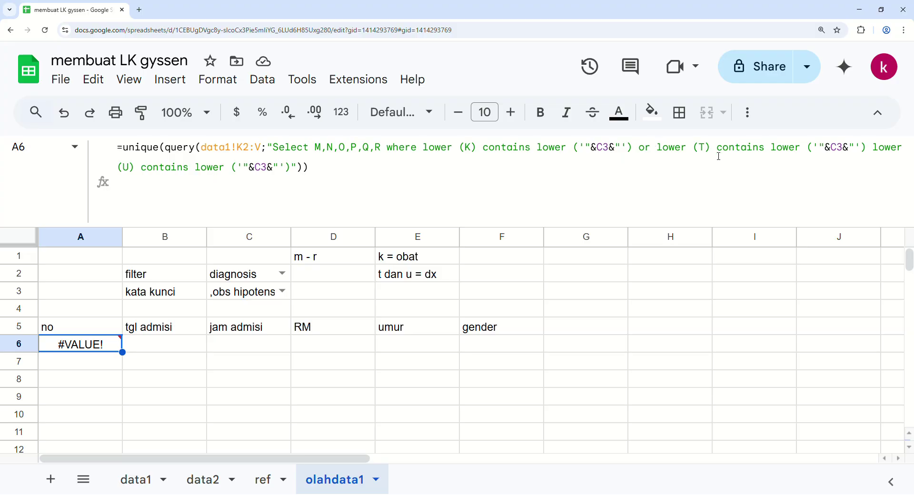
pyautogui.click(873, 149)
pyautogui.write('or')
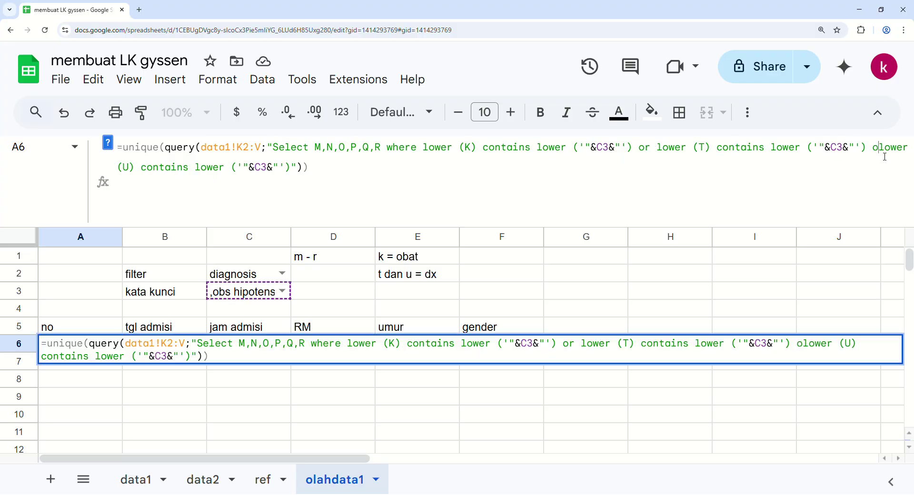
pyautogui.press('Return')
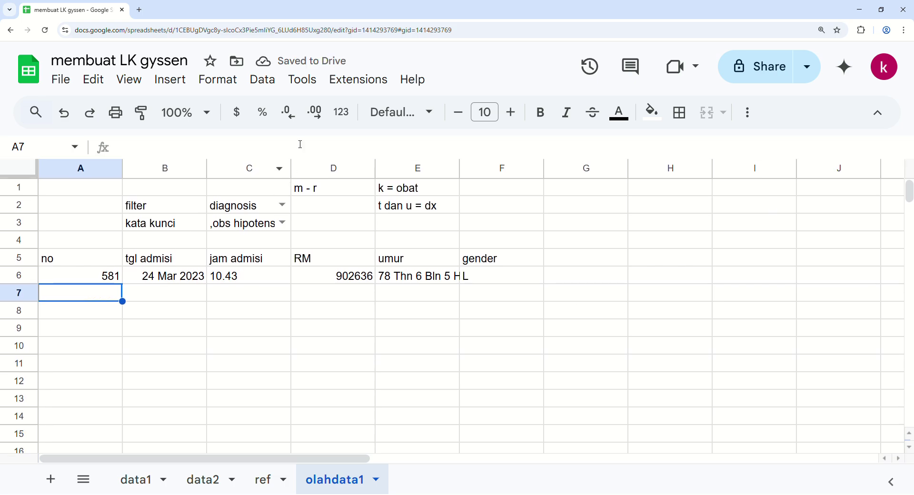
# Test the diagnosis filter with the partial kata kunci dyspe in C3 and review the listed patient rows
pyautogui.click(249, 230)
pyautogui.write('d')
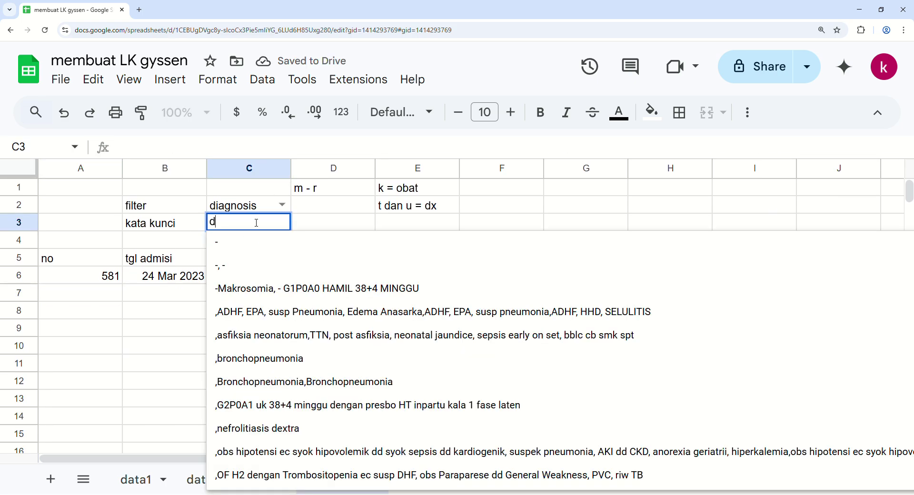
pyautogui.write('yspe')
pyautogui.press('Return')
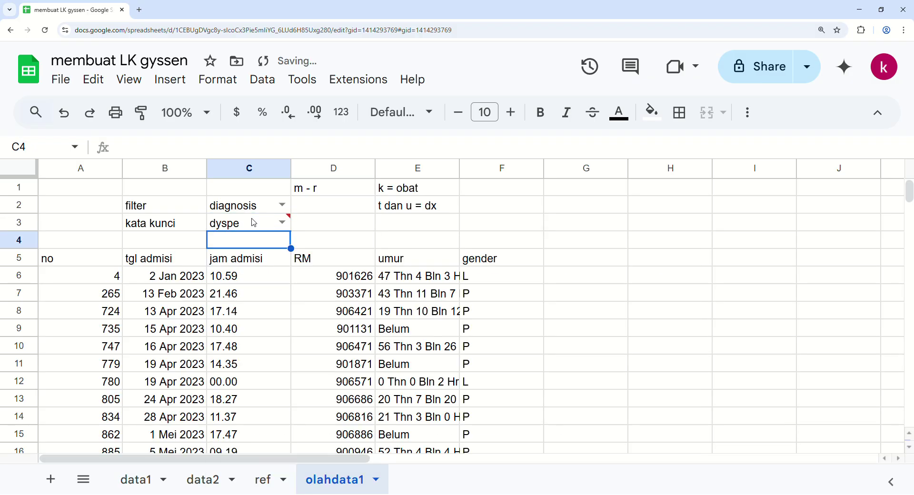
pyautogui.scroll(-5, 354, 339)
pyautogui.scroll(3, 354, 339)
pyautogui.scroll(2, 354, 339)
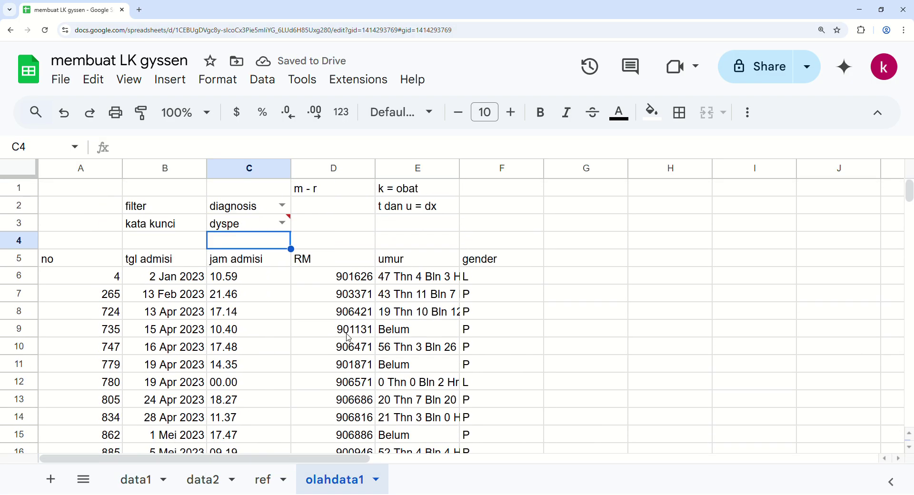
# Freeze rows 1 to 5, set the kata kunci in C3 to pneumo, and review the filtered rows
pyautogui.moveTo(19, 180); pyautogui.dragTo(17, 269)
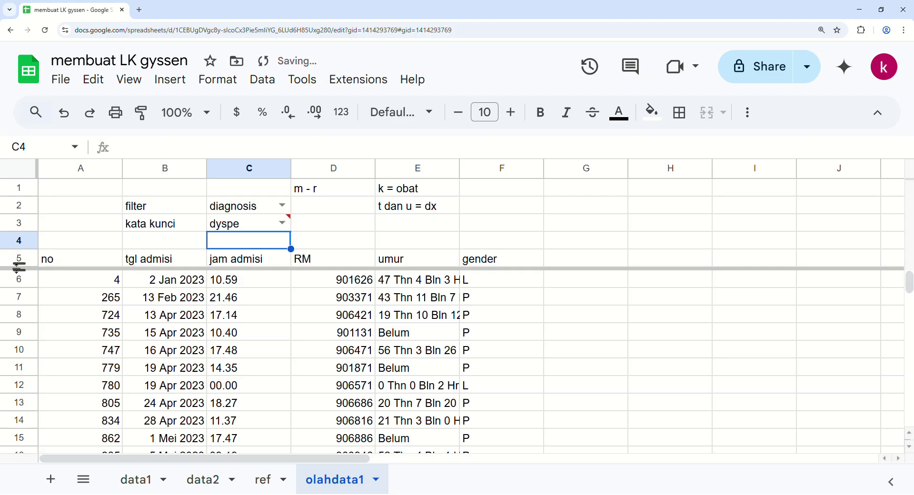
pyautogui.click(244, 228)
pyautogui.write('pneumo')
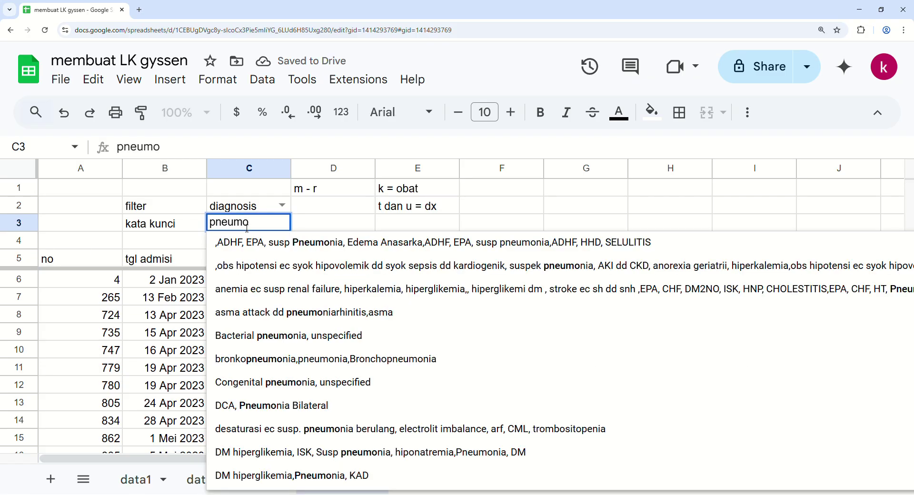
pyautogui.press('Return')
pyautogui.scroll(-3, 271, 350)
pyautogui.scroll(3, 271, 350)
# Add the column headers diagnosis in G5 and obat in H5 beside gender
pyautogui.click(583, 264)
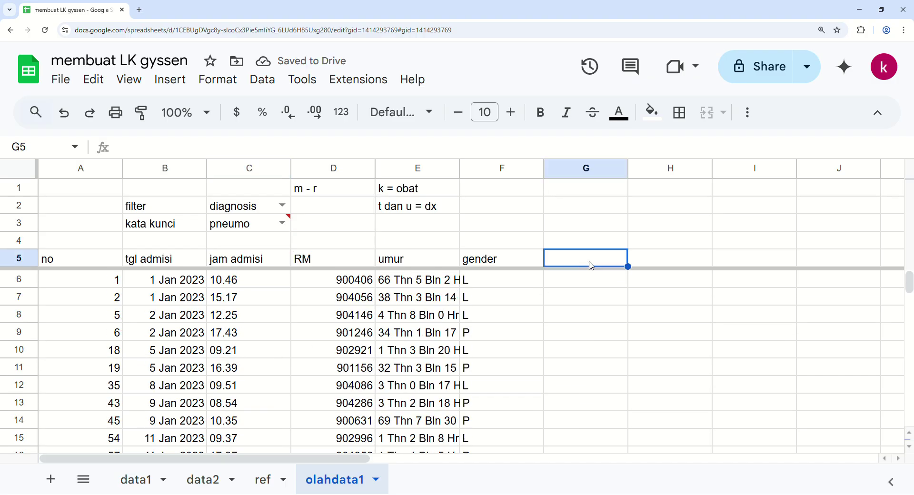
pyautogui.write('d')
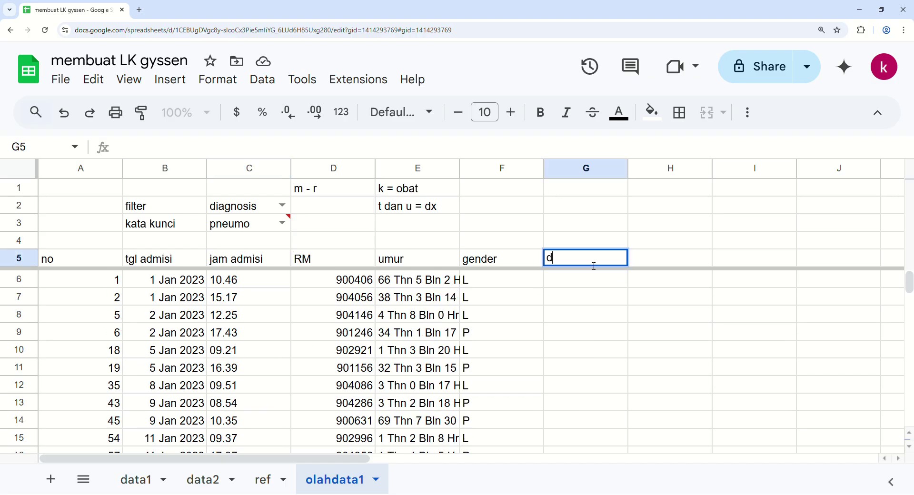
pyautogui.write('iagnosis')
pyautogui.press('Tab')
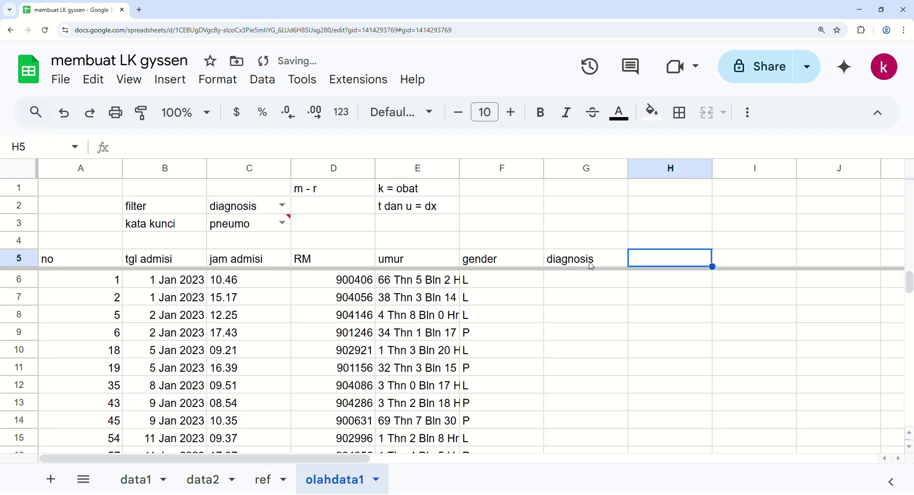
pyautogui.write('obat')
pyautogui.press('Return')
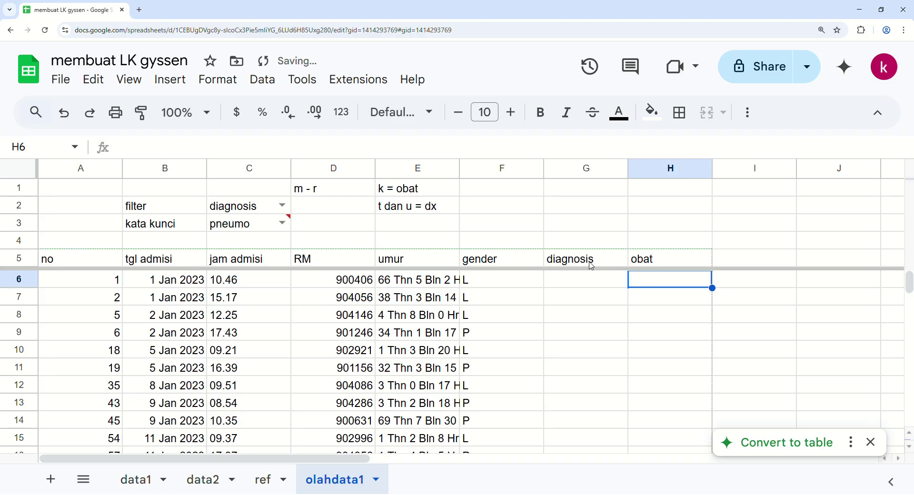
pyautogui.click(788, 337)
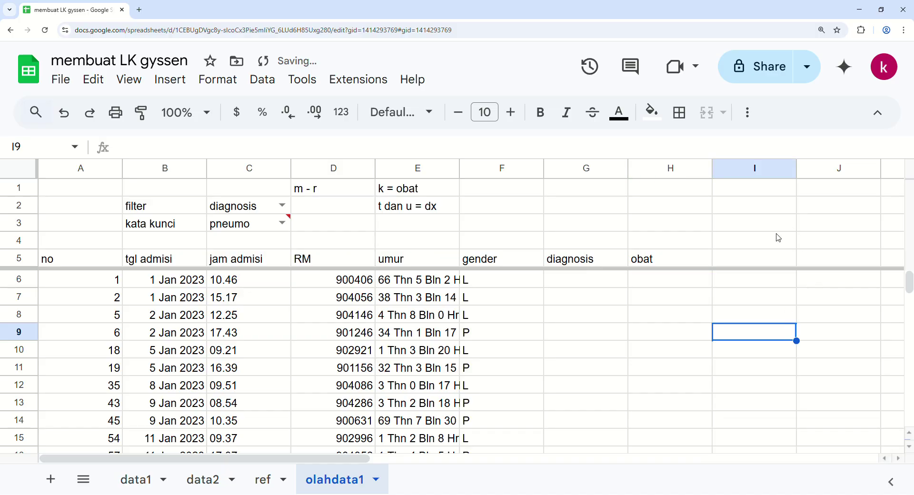